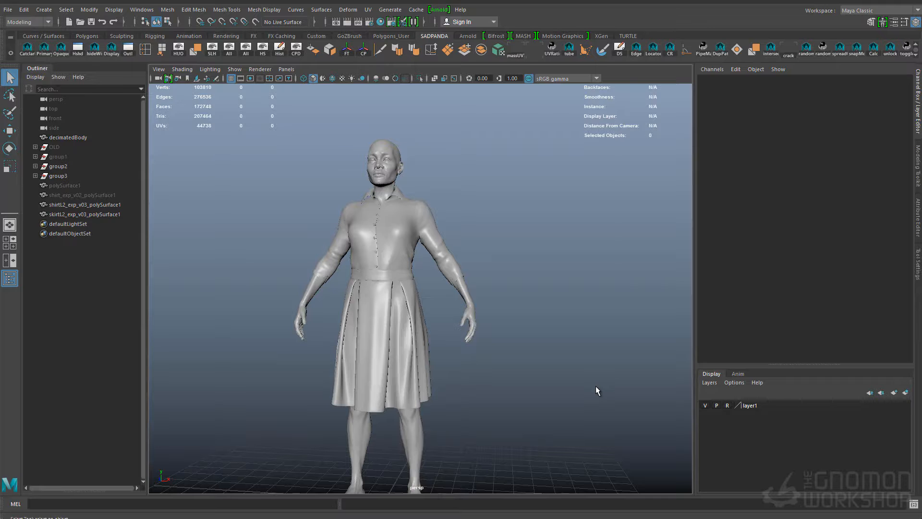
# Create a polygon plane near the character and rotate it 90° about X so it stands upright
pyautogui.keyDown('shift'); pyautogui.moveTo(577, 339); pyautogui.dragTo(541, 321, button='right'); pyautogui.keyUp('shift')
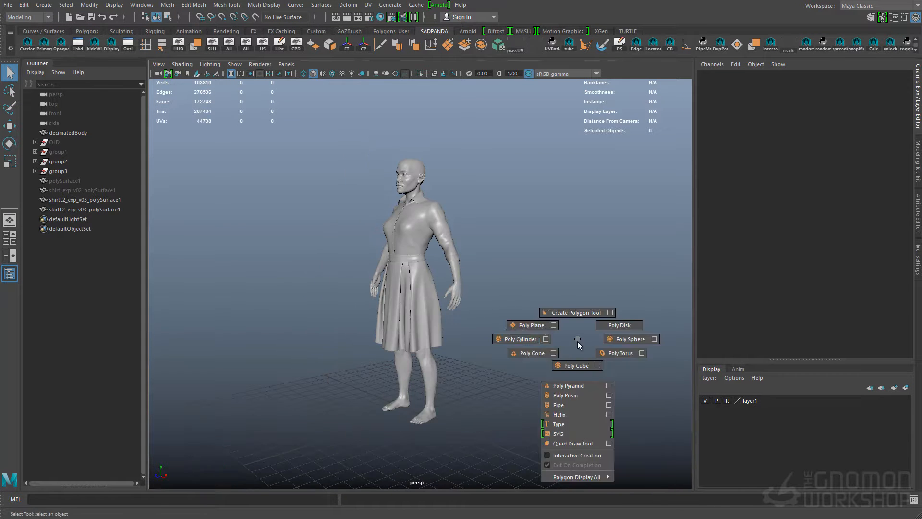
pyautogui.press('e')
pyautogui.moveTo(383, 343); pyautogui.dragTo(344, 424)
pyautogui.keyDown('alt'); pyautogui.moveTo(509, 245); pyautogui.dragTo(566, 231); pyautogui.keyUp('alt')
pyautogui.press('space')
pyautogui.moveTo(566, 231); pyautogui.dragTo(559, 293)
# Move the plane up in front of the character's face and scale it uniformly to about 3.144
pyautogui.press('w')
pyautogui.press('space')
pyautogui.moveTo(493, 234); pyautogui.dragTo(523, 235)
pyautogui.keyDown('alt'); pyautogui.moveTo(403, 267); pyautogui.dragTo(463, 259, button='right'); pyautogui.keyUp('alt')
pyautogui.moveTo(464, 244); pyautogui.dragTo(367, 292)
pyautogui.moveTo(453, 226); pyautogui.dragTo(452, 225)
pyautogui.press('space')
pyautogui.press('space')
pyautogui.press('q')
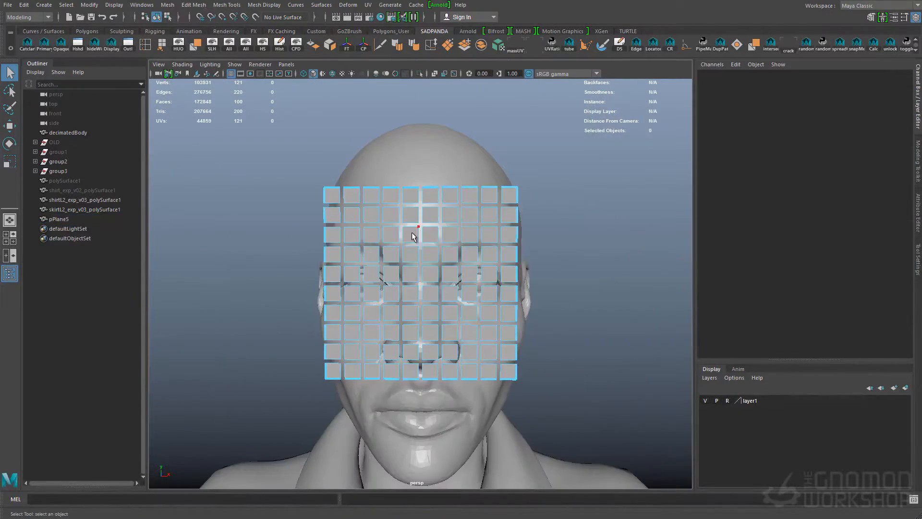
# Delete all faces of the plane except a single one in front of the eye area
pyautogui.click(409, 237)
pyautogui.keyDown('shift'); pyautogui.doubleClick(403, 253); pyautogui.keyUp('shift')
pyautogui.press('Delete')
pyautogui.doubleClick(334, 270)
pyautogui.press('Delete')
pyautogui.moveTo(443, 258)
pyautogui.keyDown('alt'); pyautogui.mouseDown()
pyautogui.moveTo(455, 252)
pyautogui.moveTo(438, 258)
pyautogui.mouseUp(); pyautogui.keyUp('alt')
pyautogui.click(451, 275)
pyautogui.hotkey('ctrl', 'shift', 'i')
pyautogui.press('Delete')
# Center the plane's pivot and move it in front of the left eye, to about X 0.15 and Z 1.425
pyautogui.moveTo(445, 289); pyautogui.dragTo(459, 274, button='right')
pyautogui.click(366, 49)
pyautogui.moveTo(449, 274); pyautogui.dragTo(543, 274)
pyautogui.press('w')
pyautogui.keyDown('alt'); pyautogui.moveTo(485, 310); pyautogui.dragTo(400, 319); pyautogui.keyUp('alt')
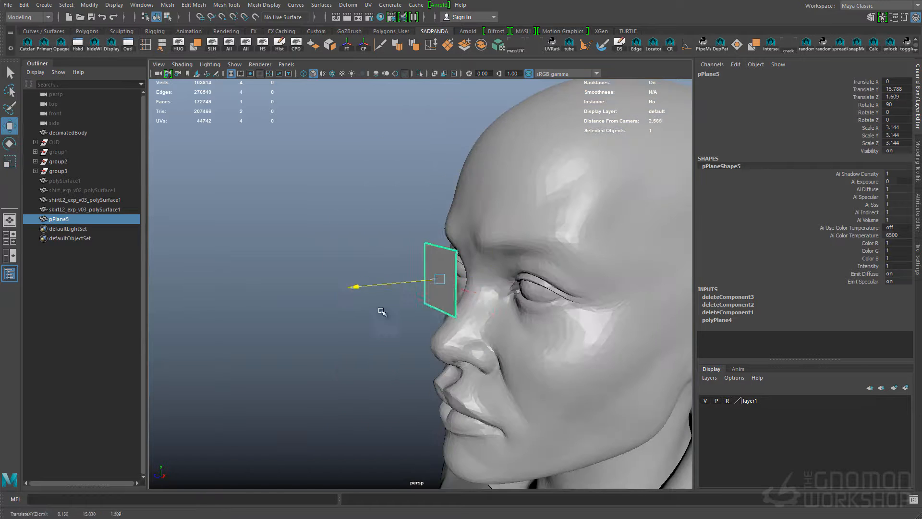
pyautogui.keyDown('alt'); pyautogui.moveTo(519, 310); pyautogui.dragTo(576, 296); pyautogui.keyUp('alt')
pyautogui.moveTo(582, 296); pyautogui.dragTo(535, 294)
# Widen the plane to an X scale of about 4.422 and insert one horizontal and one vertical edge loop through its middle
pyautogui.press('q')
pyautogui.keyDown('alt'); pyautogui.moveTo(444, 273); pyautogui.dragTo(482, 257); pyautogui.keyUp('alt')
pyautogui.press('r')
pyautogui.moveTo(585, 263); pyautogui.dragTo(621, 258)
pyautogui.keyDown('alt'); pyautogui.moveTo(576, 269); pyautogui.dragTo(512, 282); pyautogui.keyUp('alt')
pyautogui.press('q')
pyautogui.click(520, 237)
pyautogui.moveTo(512, 282)
pyautogui.mouseDown(button='right')
pyautogui.moveTo(512, 260)
pyautogui.moveTo(516, 272)
pyautogui.mouseUp(button='right')
pyautogui.click(560, 277)
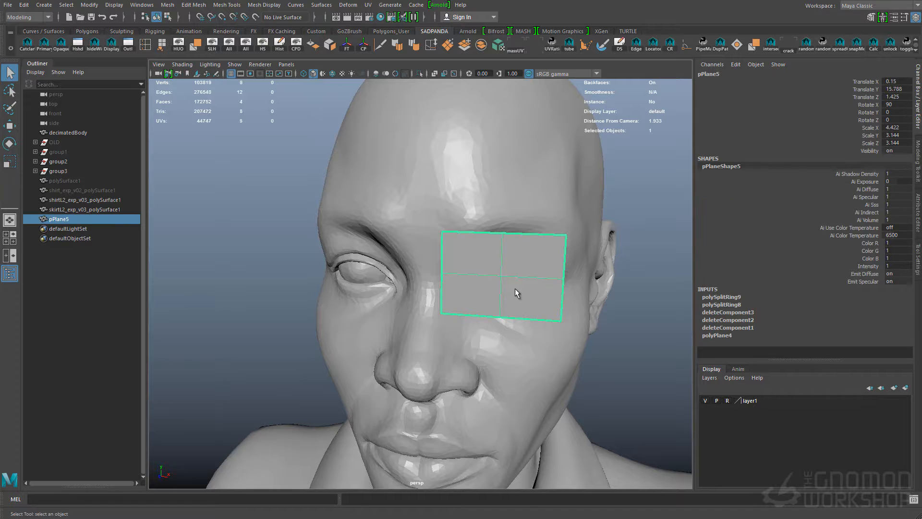
# Extrude the plane's border edges, preview it smoothed as a rounded lens, and rotate it about 8° around Y to follow the face
pyautogui.moveTo(536, 275)
pyautogui.keyDown('alt'); pyautogui.mouseDown()
pyautogui.moveTo(457, 274)
pyautogui.moveTo(521, 270)
pyautogui.mouseUp(); pyautogui.keyUp('alt')
pyautogui.moveTo(473, 257); pyautogui.dragTo(473, 233, button='right')
pyautogui.doubleClick(456, 227)
pyautogui.keyDown('shift'); pyautogui.moveTo(457, 251); pyautogui.dragTo(453, 225, button='right'); pyautogui.keyUp('shift')
pyautogui.moveTo(524, 275); pyautogui.dragTo(541, 274)
pyautogui.keyDown('alt'); pyautogui.moveTo(542, 274); pyautogui.dragTo(474, 238); pyautogui.keyUp('alt')
pyautogui.hotkey('ctrl', 'g')
pyautogui.press('e')
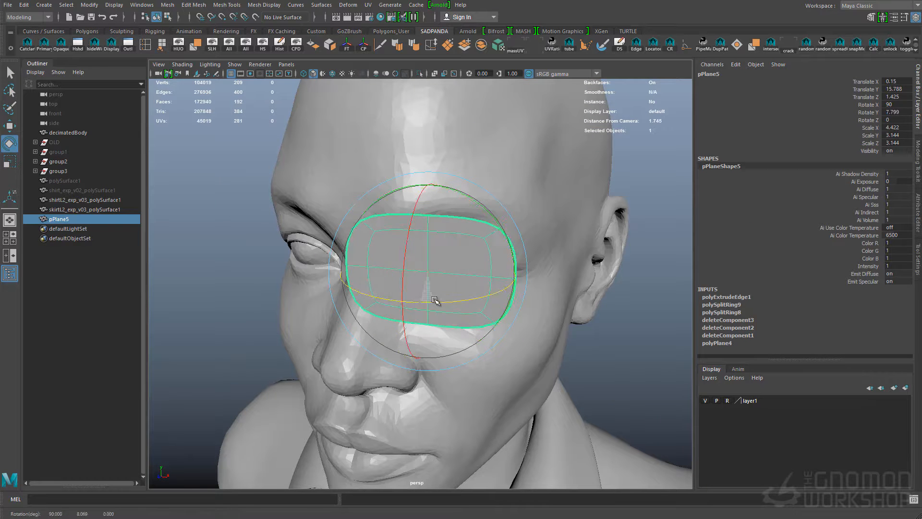
# Group the lens and duplicate the group as a mirrored instance with an X scale of -1
pyautogui.click(90, 5)
pyautogui.moveTo(24, 5)
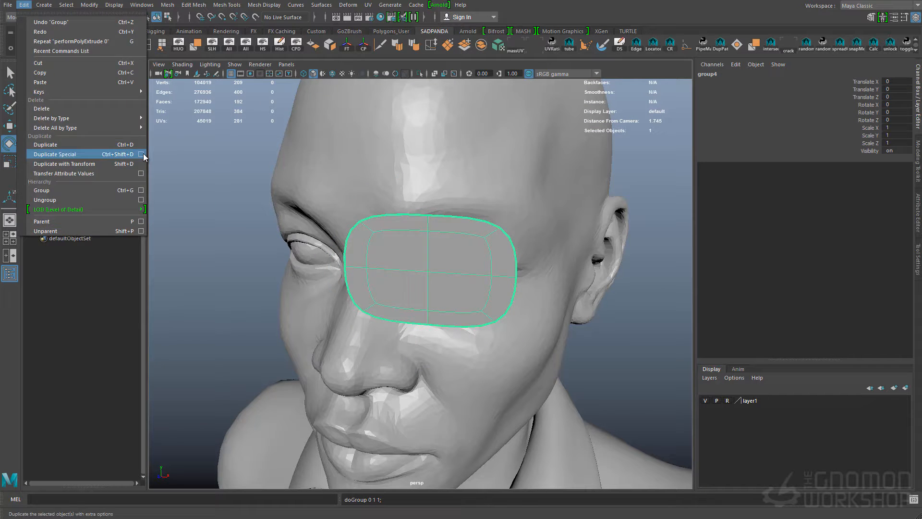
pyautogui.click(134, 154)
pyautogui.doubleClick(373, 209)
pyautogui.write('-1')
pyautogui.scroll(-1, 365, 231)
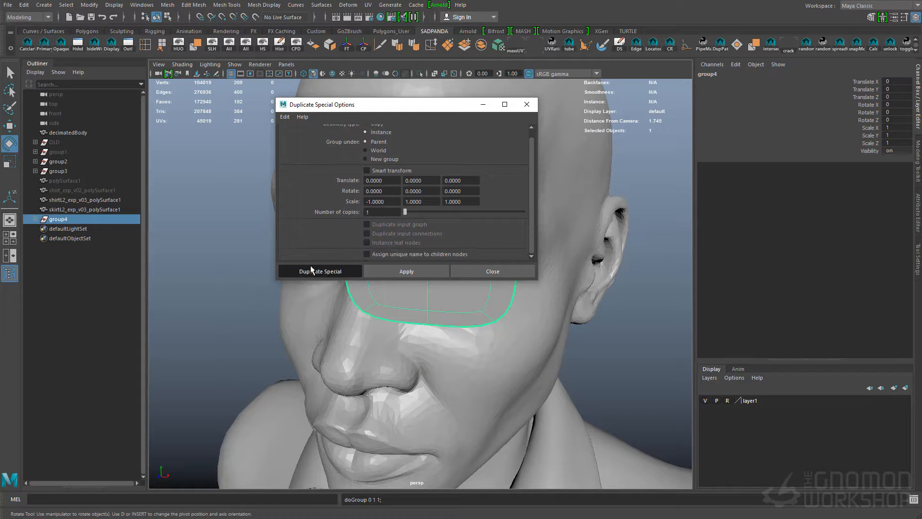
pyautogui.click(311, 270)
# Assign a dark semi-transparent Blinn material to both lenses
pyautogui.click(393, 269)
pyautogui.keyDown('shift'); pyautogui.click(290, 257); pyautogui.keyUp('shift')
pyautogui.moveTo(281, 246); pyautogui.dragTo(344, 512, button='right')
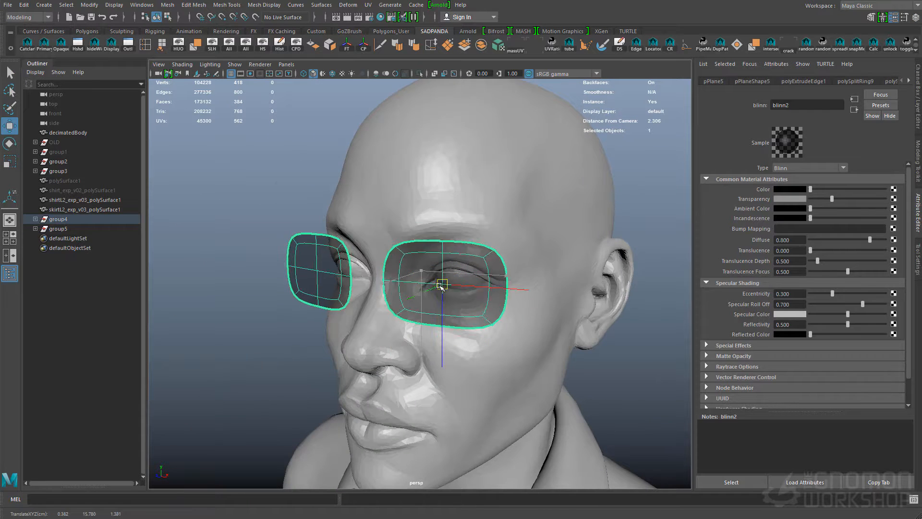
# Move the lenses' bottom middle vertices down to deepen the lens shape
pyautogui.moveTo(439, 285); pyautogui.dragTo(431, 280)
pyautogui.keyDown('alt'); pyautogui.moveTo(413, 288); pyautogui.dragTo(499, 283); pyautogui.keyUp('alt')
pyautogui.moveTo(451, 276); pyautogui.dragTo(412, 276, button='right')
pyautogui.moveTo(422, 331); pyautogui.dragTo(451, 294)
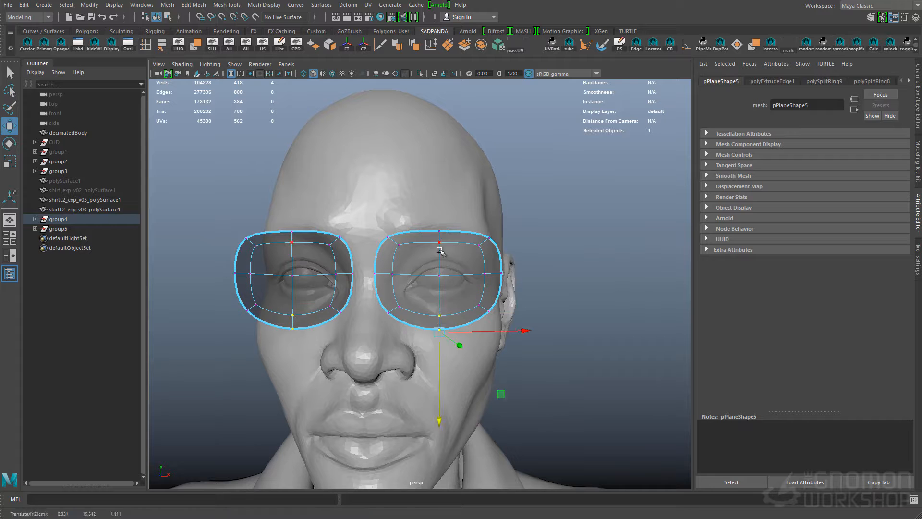
# Reshape the lens outline by moving and scaling its side vertices into a rounder eyeglass form
pyautogui.moveTo(480, 268); pyautogui.dragTo(523, 240, button='right')
pyautogui.press('q')
pyautogui.keyDown('alt'); pyautogui.moveTo(568, 230); pyautogui.dragTo(423, 240); pyautogui.keyUp('alt')
pyautogui.press('w')
pyautogui.moveTo(384, 274); pyautogui.dragTo(392, 273)
pyautogui.keyDown('alt'); pyautogui.moveTo(346, 276); pyautogui.dragTo(510, 273); pyautogui.keyUp('alt')
pyautogui.moveTo(449, 320); pyautogui.dragTo(498, 287)
pyautogui.press('r')
pyautogui.moveTo(528, 285); pyautogui.dragTo(423, 293)
# Extrude the lens's border edge loop and scale it outward to about 1.177 to form the rim
pyautogui.moveTo(427, 288); pyautogui.dragTo(427, 255, button='right')
pyautogui.doubleClick(422, 240)
pyautogui.keyDown('alt'); pyautogui.moveTo(426, 283); pyautogui.dragTo(467, 278); pyautogui.keyUp('alt')
pyautogui.hotkey('ctrl', 'e')
pyautogui.press('r')
pyautogui.moveTo(467, 278); pyautogui.dragTo(482, 274, button='middle')
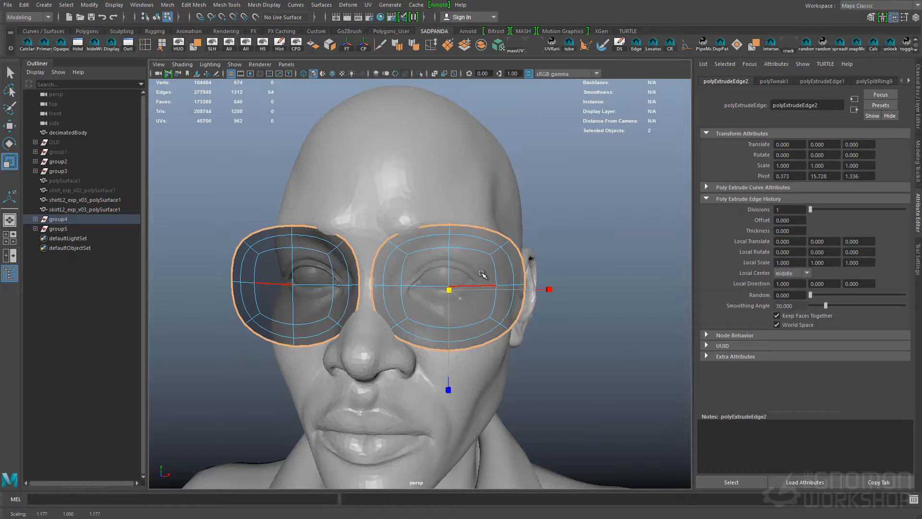
# Refine the position and width of the lens's outer rim
pyautogui.moveTo(485, 270); pyautogui.dragTo(576, 216, button='right')
pyautogui.keyDown('alt'); pyautogui.moveTo(567, 230); pyautogui.dragTo(432, 288); pyautogui.keyUp('alt')
pyautogui.press('w')
pyautogui.moveTo(425, 299); pyautogui.dragTo(440, 287)
pyautogui.press('r')
pyautogui.moveTo(538, 287); pyautogui.dragTo(528, 287)
pyautogui.press('q')
pyautogui.keyDown('alt'); pyautogui.moveTo(436, 267); pyautogui.dragTo(422, 269); pyautogui.keyUp('alt')
# Separate the rim from the lens by deleting the inner faces of the duplicated mesh, leaving only the outer ring
pyautogui.moveTo(420, 269); pyautogui.dragTo(419, 242, button='right')
pyautogui.doubleClick(403, 248)
pyautogui.press('w')
pyautogui.moveTo(411, 241); pyautogui.dragTo(413, 242)
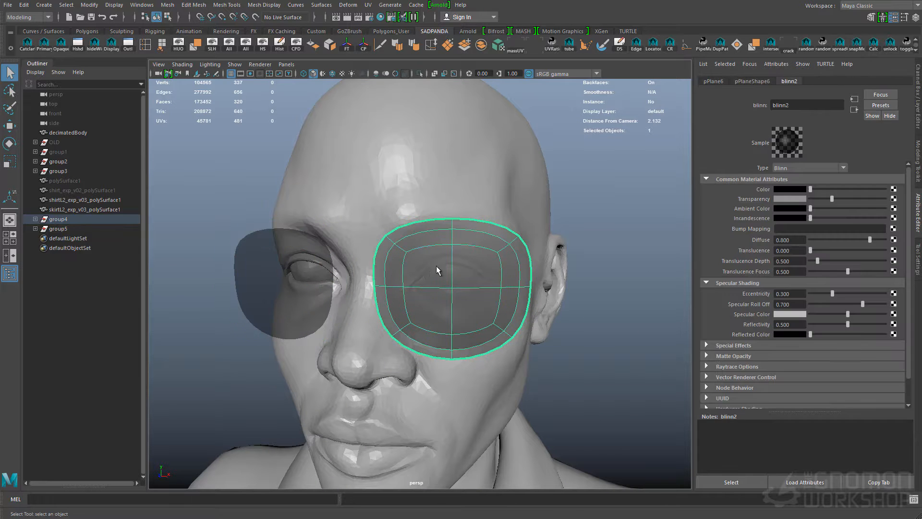
pyautogui.moveTo(436, 267); pyautogui.dragTo(436, 297, button='right')
pyautogui.moveTo(436, 296); pyautogui.dragTo(476, 284)
pyautogui.hotkey('shift', '.')
pyautogui.press('Delete')
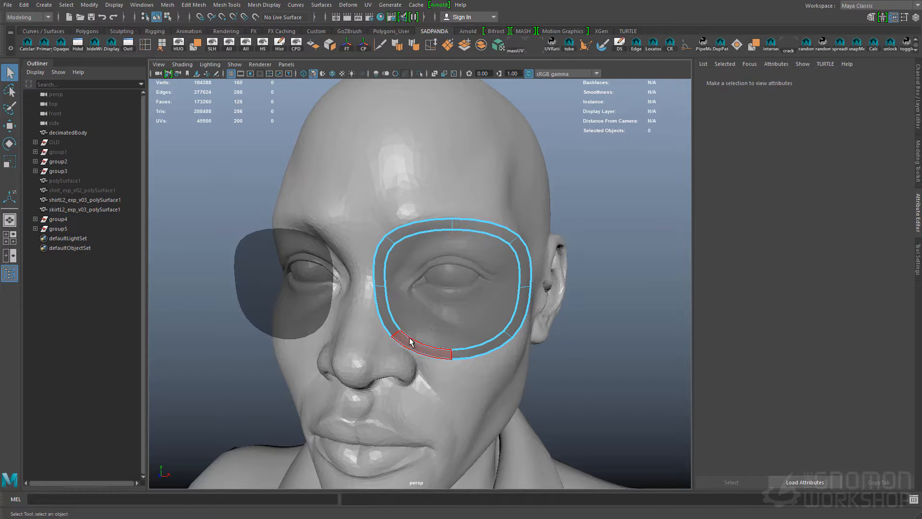
pyautogui.moveTo(418, 304); pyautogui.dragTo(447, 284, button='right')
pyautogui.moveTo(422, 347); pyautogui.dragTo(423, 351, button='right')
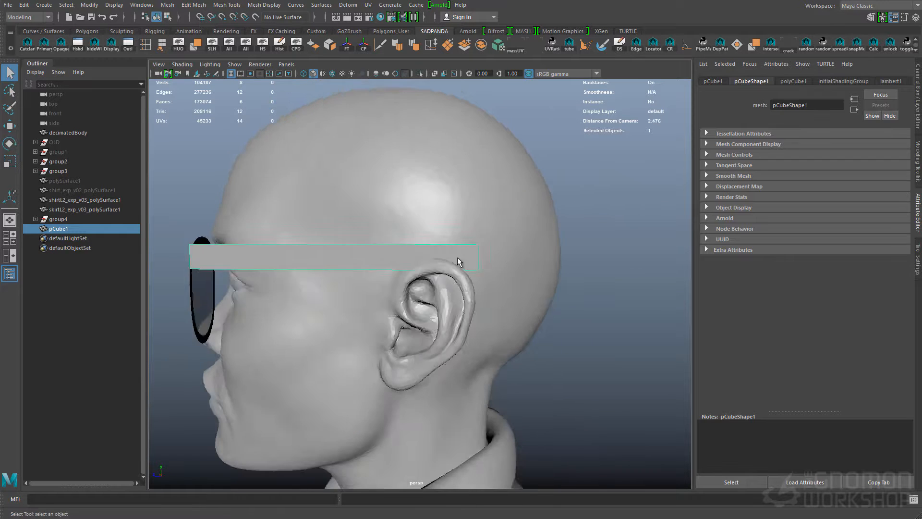
# Raise the inner-side vertices of the lenses and frame beside the nose bridge
pyautogui.scroll(2, 459, 260)
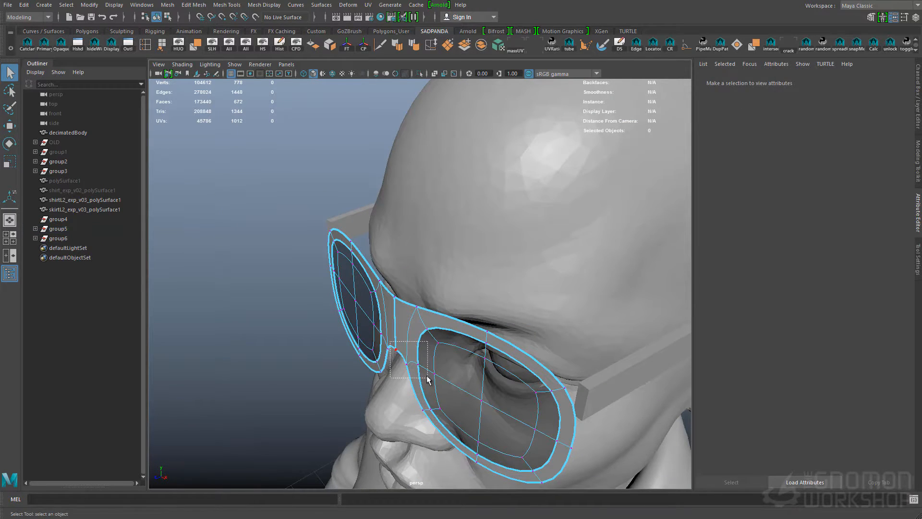
pyautogui.moveTo(427, 379); pyautogui.dragTo(428, 380)
pyautogui.press('w')
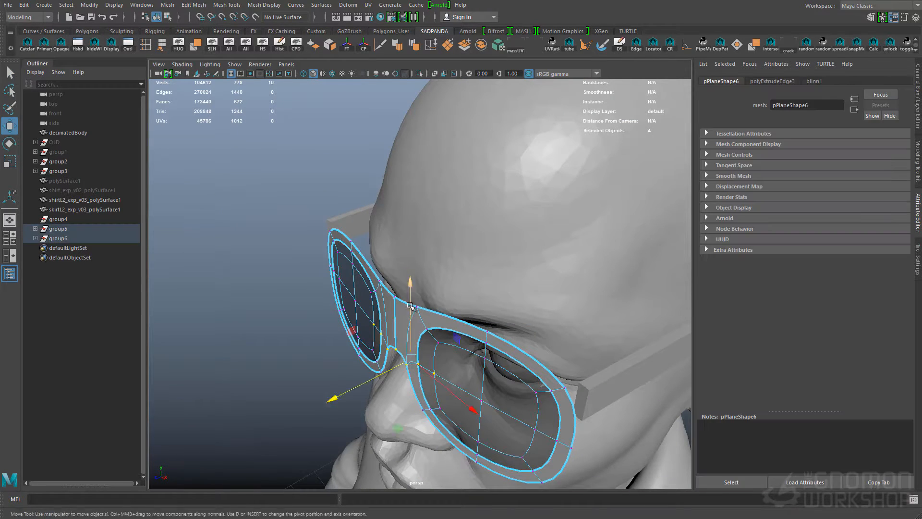
pyautogui.moveTo(409, 309); pyautogui.dragTo(410, 291)
# Try lowering the middle vertices along the nose bridge's upper edge
pyautogui.keyDown('alt'); pyautogui.moveTo(341, 358); pyautogui.dragTo(399, 335); pyautogui.keyUp('alt')
pyautogui.keyDown('alt'); pyautogui.moveTo(399, 336); pyautogui.dragTo(434, 307, button='right'); pyautogui.keyUp('alt')
pyautogui.moveTo(438, 263); pyautogui.dragTo(409, 223)
pyautogui.moveTo(423, 197); pyautogui.dragTo(425, 215)
pyautogui.hotkey('ctrl', 'z')
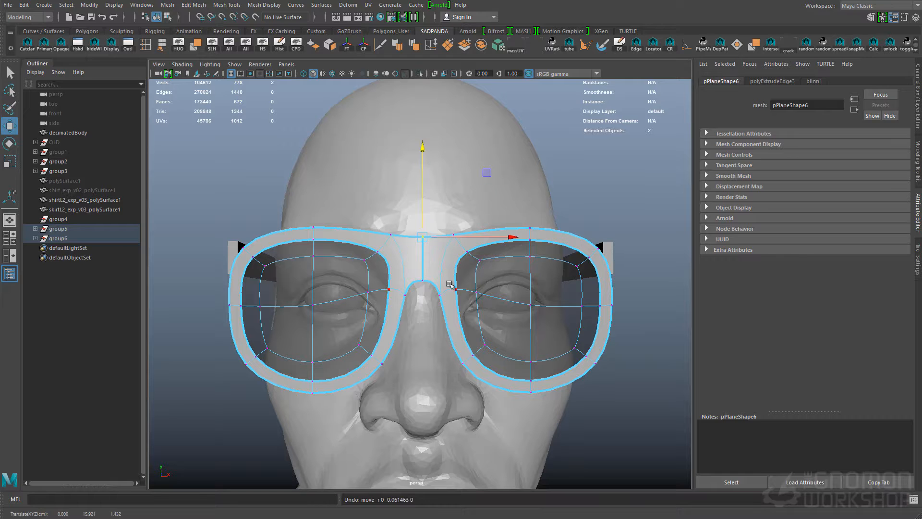
# Smooth the frame mesh and delete the faces along the upper part of the nose bridge
pyautogui.press('q')
pyautogui.moveTo(475, 340); pyautogui.dragTo(492, 319, button='right')
pyautogui.keyDown('shift'); pyautogui.click(450, 290); pyautogui.keyUp('shift')
pyautogui.keyDown('shift'); pyautogui.moveTo(459, 289); pyautogui.dragTo(456, 347, button='right'); pyautogui.keyUp('shift')
pyautogui.press('q')
pyautogui.hotkey('ctrl', 'z')
pyautogui.press('Delete')
# Smooth the lens meshes to match the frame's rounded opening
pyautogui.moveTo(473, 252); pyautogui.dragTo(492, 232, button='right')
pyautogui.click(475, 288)
pyautogui.keyDown('alt'); pyautogui.moveTo(476, 293); pyautogui.dragTo(456, 317); pyautogui.keyUp('alt')
pyautogui.click(434, 307)
pyautogui.click(449, 291)
pyautogui.click(628, 312)
pyautogui.keyDown('alt'); pyautogui.moveTo(629, 312); pyautogui.dragTo(576, 317, button='right'); pyautogui.keyUp('alt')
pyautogui.moveTo(576, 317)
pyautogui.keyDown('alt'); pyautogui.mouseDown()
pyautogui.moveTo(485, 350)
pyautogui.moveTo(562, 308)
pyautogui.mouseUp(); pyautogui.keyUp('alt')
pyautogui.click(433, 288)
pyautogui.click(615, 293)
pyautogui.keyDown('alt'); pyautogui.moveTo(615, 293); pyautogui.dragTo(514, 267); pyautogui.keyUp('alt')
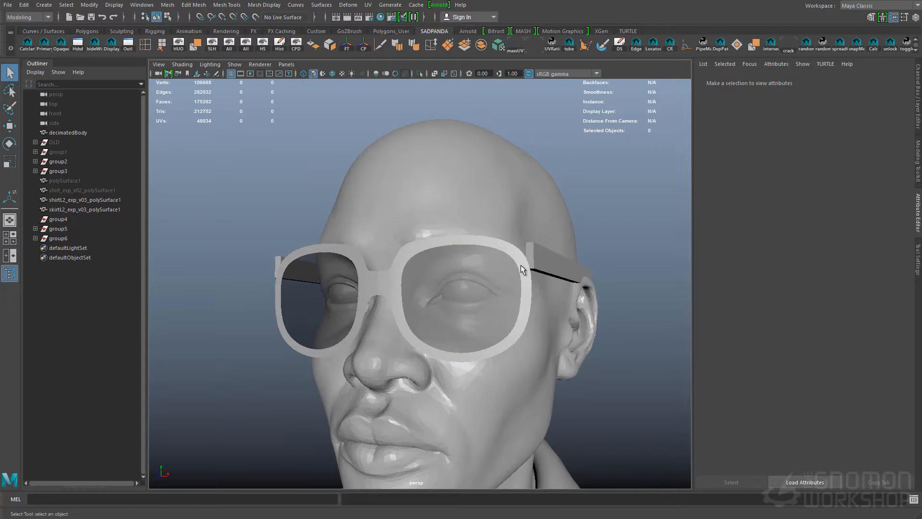
# Extrude the edges at the frame's upper outer corner outward toward the temple arm
pyautogui.click(514, 268)
pyautogui.moveTo(514, 267); pyautogui.dragTo(514, 247, button='right')
pyautogui.keyDown('alt'); pyautogui.moveTo(514, 268); pyautogui.dragTo(543, 281); pyautogui.keyUp('alt')
pyautogui.keyDown('alt'); pyautogui.moveTo(542, 280); pyautogui.dragTo(581, 288, button='right'); pyautogui.keyUp('alt')
pyautogui.click(514, 291)
pyautogui.press('w')
pyautogui.moveTo(564, 288); pyautogui.dragTo(561, 288)
pyautogui.keyDown('alt'); pyautogui.moveTo(541, 236); pyautogui.dragTo(540, 291); pyautogui.keyUp('alt')
pyautogui.hotkey('ctrl', 'z')
pyautogui.hotkey('ctrl', 'e')
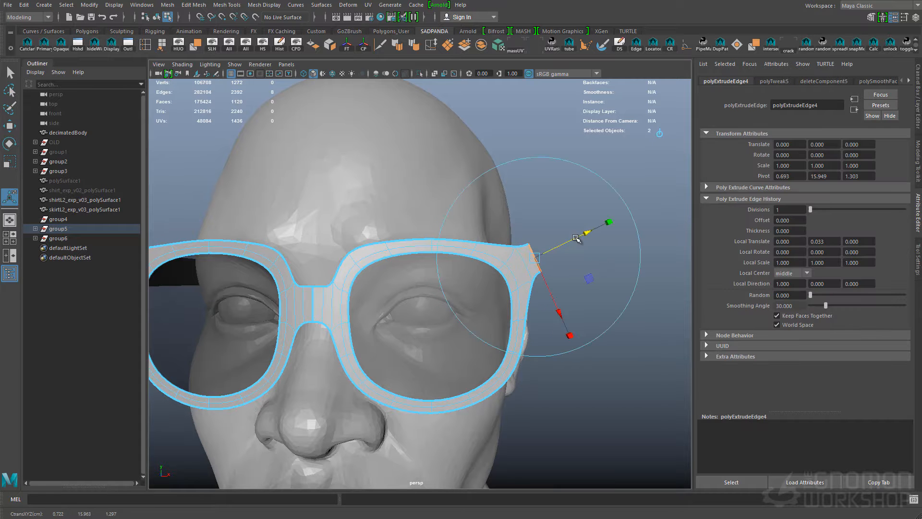
# Shape the extruded corner of the frame by moving its vertices into a pointed tip
pyautogui.click(540, 208)
pyautogui.keyDown('alt'); pyautogui.moveTo(541, 209); pyautogui.dragTo(490, 256, button='right'); pyautogui.keyUp('alt')
pyautogui.keyDown('alt'); pyautogui.moveTo(489, 256); pyautogui.dragTo(461, 264); pyautogui.keyUp('alt')
pyautogui.moveTo(545, 216); pyautogui.dragTo(578, 189, button='right')
pyautogui.keyDown('alt'); pyautogui.moveTo(556, 269); pyautogui.dragTo(471, 294); pyautogui.keyUp('alt')
pyautogui.click(499, 276)
pyautogui.keyDown('alt'); pyautogui.moveTo(499, 276); pyautogui.dragTo(455, 358); pyautogui.keyUp('alt')
pyautogui.press('w')
pyautogui.moveTo(465, 445); pyautogui.dragTo(383, 323)
pyautogui.press('q')
pyautogui.keyDown('alt'); pyautogui.moveTo(382, 323); pyautogui.dragTo(353, 288, button='right'); pyautogui.keyUp('alt')
# Reposition the vertices around the frame's outer corner so the rim flows toward the temple arm
pyautogui.moveTo(384, 258); pyautogui.dragTo(340, 259, button='right')
pyautogui.keyDown('alt'); pyautogui.moveTo(339, 259); pyautogui.dragTo(332, 258); pyautogui.keyUp('alt')
pyautogui.moveTo(550, 218); pyautogui.dragTo(630, 281)
pyautogui.keyDown('shift'); pyautogui.moveTo(570, 272); pyautogui.dragTo(603, 311); pyautogui.keyUp('shift')
pyautogui.keyDown('alt'); pyautogui.moveTo(568, 253); pyautogui.dragTo(535, 272); pyautogui.keyUp('alt')
pyautogui.press('q')
pyautogui.moveTo(526, 280); pyautogui.dragTo(560, 269)
pyautogui.press('w')
pyautogui.keyDown('alt'); pyautogui.moveTo(407, 285); pyautogui.dragTo(446, 322); pyautogui.keyUp('alt')
# Curve the lenses by moving their centre vertices with a soft falloff
pyautogui.press('q')
pyautogui.moveTo(387, 312); pyautogui.dragTo(441, 298, button='right')
pyautogui.click(389, 314)
pyautogui.keyDown('alt'); pyautogui.moveTo(335, 305); pyautogui.dragTo(293, 273); pyautogui.keyUp('alt')
pyautogui.keyDown('shift'); pyautogui.click(477, 279); pyautogui.keyUp('shift')
pyautogui.moveTo(417, 311); pyautogui.dragTo(389, 310, button='right')
pyautogui.moveTo(422, 312); pyautogui.dragTo(443, 334)
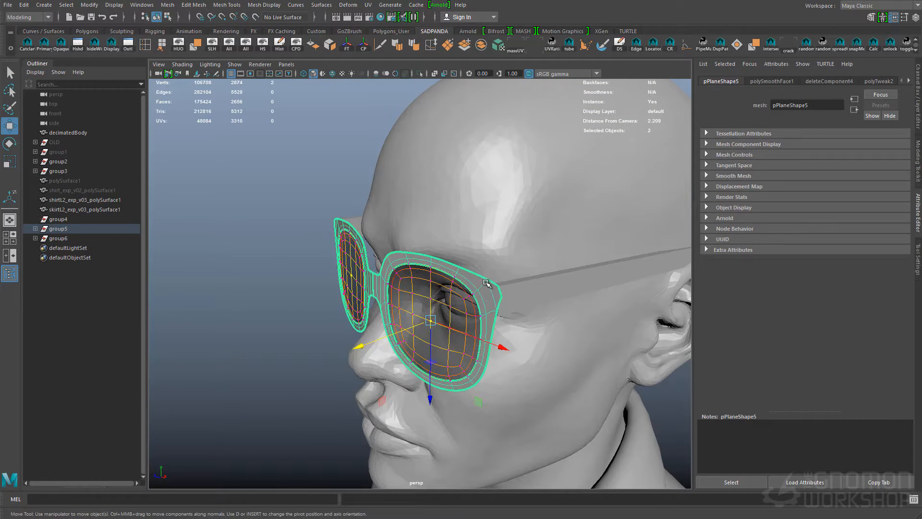
pyautogui.press('q')
# Select the temple arm and work on its rear end from the side of the head
pyautogui.moveTo(456, 311); pyautogui.dragTo(481, 289, button='right')
pyautogui.keyDown('shift'); pyautogui.click(482, 289); pyautogui.keyUp('shift')
pyautogui.keyDown('alt'); pyautogui.moveTo(482, 290); pyautogui.dragTo(505, 343); pyautogui.keyUp('alt')
pyautogui.click(591, 364)
pyautogui.click(604, 247)
pyautogui.keyDown('alt'); pyautogui.moveTo(504, 343); pyautogui.dragTo(269, 302, button='middle'); pyautogui.keyUp('alt')
pyautogui.moveTo(471, 266); pyautogui.dragTo(441, 266, button='right')
# Bend the rear end of the temple arm down behind the ear by moving its vertices
pyautogui.moveTo(408, 204); pyautogui.dragTo(450, 254)
pyautogui.press('w')
pyautogui.moveTo(366, 231); pyautogui.dragTo(368, 232)
pyautogui.keyDown('alt'); pyautogui.moveTo(490, 276); pyautogui.dragTo(404, 305); pyautogui.keyUp('alt')
pyautogui.moveTo(294, 311); pyautogui.dragTo(318, 310)
pyautogui.keyDown('alt'); pyautogui.moveTo(398, 292); pyautogui.dragTo(535, 269); pyautogui.keyUp('alt')
pyautogui.click(487, 235)
pyautogui.keyDown('ctrl'); pyautogui.moveTo(487, 225); pyautogui.dragTo(440, 262, button='right'); pyautogui.keyUp('ctrl')
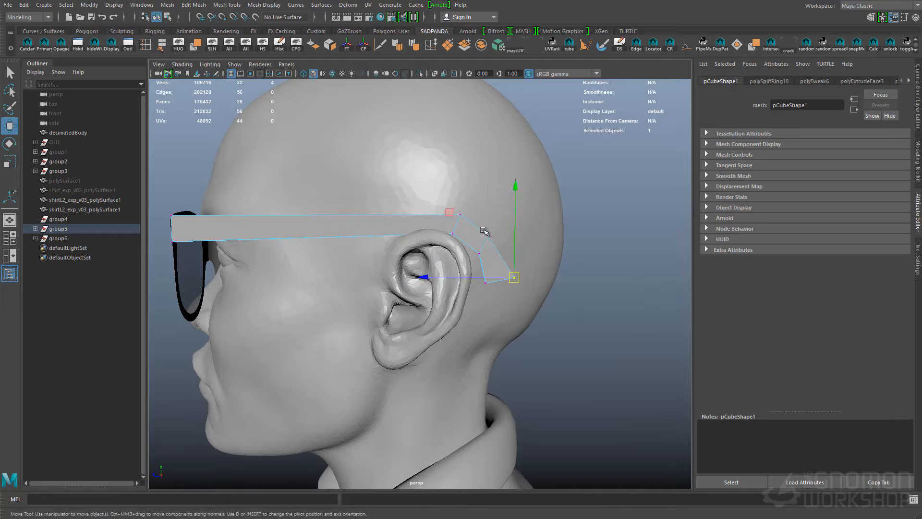
pyautogui.press('w')
pyautogui.keyDown('ctrl'); pyautogui.moveTo(451, 283); pyautogui.dragTo(533, 245, button='right'); pyautogui.keyUp('ctrl')
# Preview the temple arm smoothed and insert an edge loop near its front end to hold its shape
pyautogui.press('3')
pyautogui.click(556, 358)
pyautogui.keyDown('alt'); pyautogui.moveTo(336, 238); pyautogui.dragTo(437, 238, button='right'); pyautogui.keyUp('alt')
pyautogui.press('1')
pyautogui.click(336, 235)
pyautogui.press('3')
pyautogui.keyDown('alt'); pyautogui.moveTo(336, 235); pyautogui.dragTo(352, 247); pyautogui.keyUp('alt')
pyautogui.keyDown('alt'); pyautogui.moveTo(499, 257); pyautogui.dragTo(341, 288); pyautogui.keyUp('alt')
pyautogui.click(436, 261)
pyautogui.press('2')
# Insert further edge loops on the temple arm to tighten its smoothed form and clear the selection
pyautogui.keyDown('alt'); pyautogui.moveTo(341, 288); pyautogui.dragTo(453, 339, button='right'); pyautogui.keyUp('alt')
pyautogui.click(448, 321)
pyautogui.keyDown('alt'); pyautogui.moveTo(449, 321); pyautogui.dragTo(566, 315); pyautogui.keyUp('alt')
pyautogui.keyDown('alt'); pyautogui.moveTo(567, 315); pyautogui.dragTo(490, 304, button='right'); pyautogui.keyUp('alt')
pyautogui.click(427, 252)
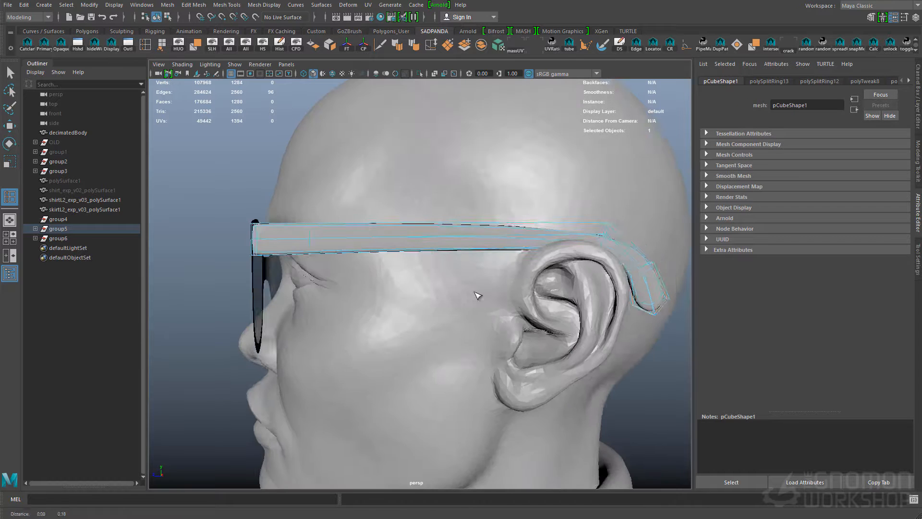
pyautogui.press('q')
pyautogui.keyDown('alt'); pyautogui.moveTo(456, 267); pyautogui.dragTo(540, 248); pyautogui.keyUp('alt')
pyautogui.keyDown('alt'); pyautogui.moveTo(539, 248); pyautogui.dragTo(480, 288, button='right'); pyautogui.keyUp('alt')
pyautogui.click(548, 331)
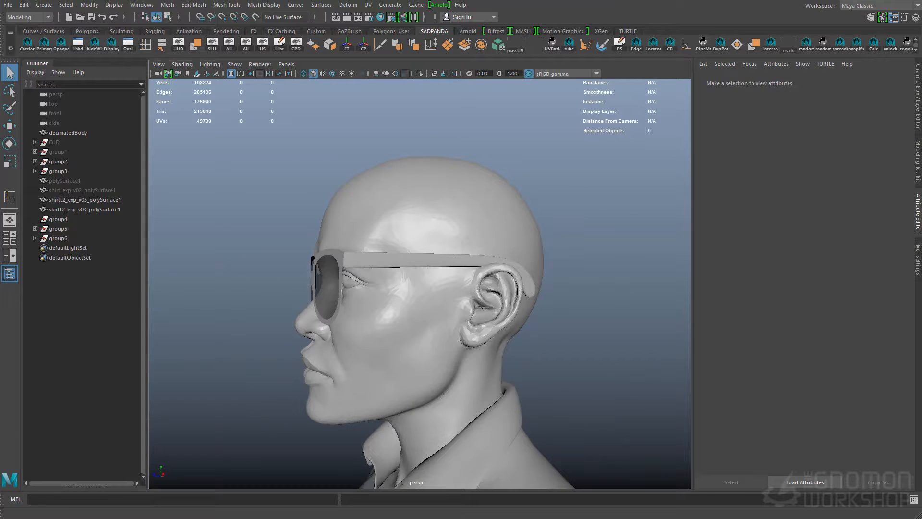
# Slim the temple arm where it bends over and behind the ear by scaling its vertex rows in the side view
pyautogui.click(486, 264)
pyautogui.press('space')
pyautogui.moveTo(525, 275); pyautogui.dragTo(575, 274)
pyautogui.keyDown('alt'); pyautogui.moveTo(574, 274); pyautogui.dragTo(579, 386, button='right'); pyautogui.keyUp('alt')
pyautogui.press('1')
pyautogui.moveTo(522, 210); pyautogui.dragTo(553, 250)
pyautogui.press('r')
pyautogui.moveTo(538, 145); pyautogui.dragTo(539, 169)
pyautogui.moveTo(549, 249); pyautogui.dragTo(587, 273)
pyautogui.moveTo(654, 257); pyautogui.dragTo(628, 255)
pyautogui.press('q')
pyautogui.moveTo(389, 241); pyautogui.dragTo(405, 236, button='right')
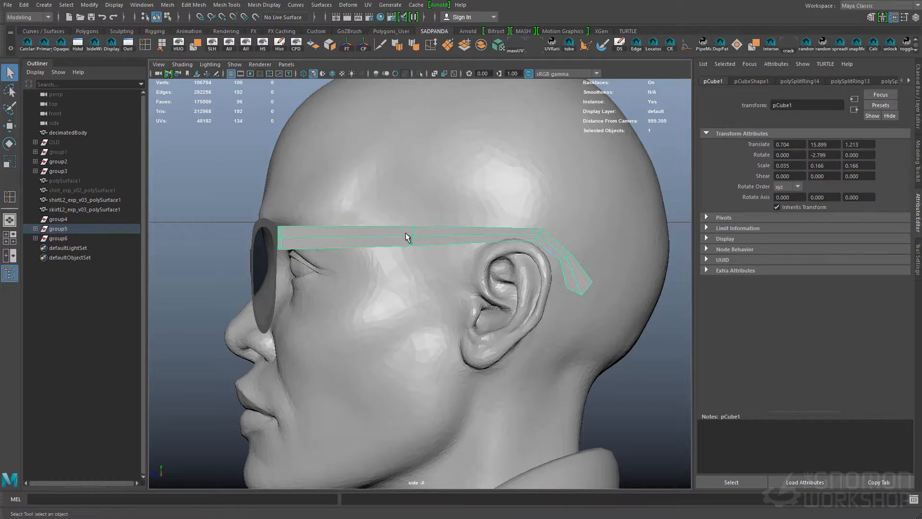
# Examine the smoothed temple arm from the side and where it meets the frame's outer corner
pyautogui.press('3')
pyautogui.click(615, 341)
pyautogui.click(334, 243)
pyautogui.keyDown('alt'); pyautogui.moveTo(331, 240); pyautogui.dragTo(392, 250, button='middle'); pyautogui.keyUp('alt')
pyautogui.moveTo(392, 251); pyautogui.dragTo(441, 244, button='right')
pyautogui.moveTo(439, 245); pyautogui.dragTo(437, 264)
pyautogui.press('space')
pyautogui.moveTo(436, 263); pyautogui.dragTo(485, 259)
pyautogui.keyDown('alt'); pyautogui.moveTo(485, 259); pyautogui.dragTo(449, 356, button='right'); pyautogui.keyUp('alt')
pyautogui.keyDown('alt'); pyautogui.moveTo(448, 356); pyautogui.dragTo(393, 318); pyautogui.keyUp('alt')
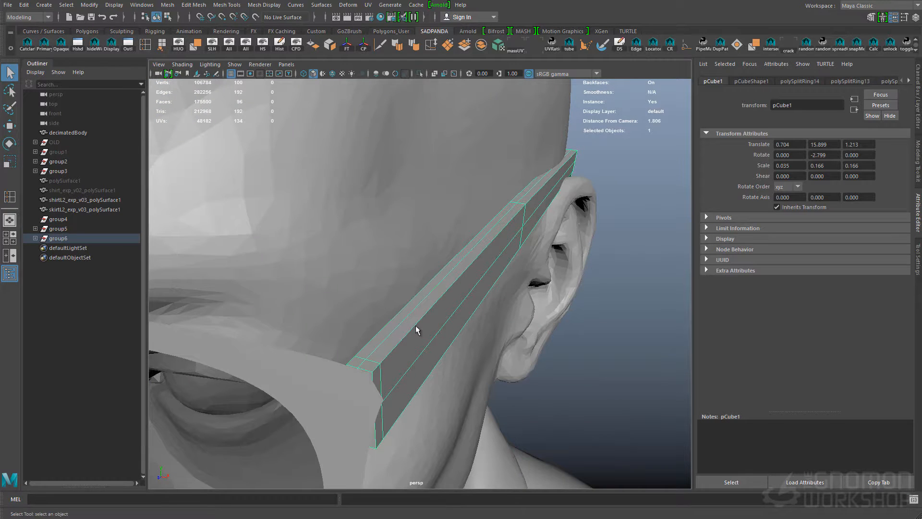
# Thin the temple arm to an X scale of about 0.025 and insert edge loops along its length
pyautogui.moveTo(404, 335); pyautogui.dragTo(405, 312, button='right')
pyautogui.keyDown('alt'); pyautogui.moveTo(556, 284); pyautogui.dragTo(598, 294); pyautogui.keyUp('alt')
pyautogui.press('1')
pyautogui.moveTo(519, 318); pyautogui.dragTo(529, 295, button='right')
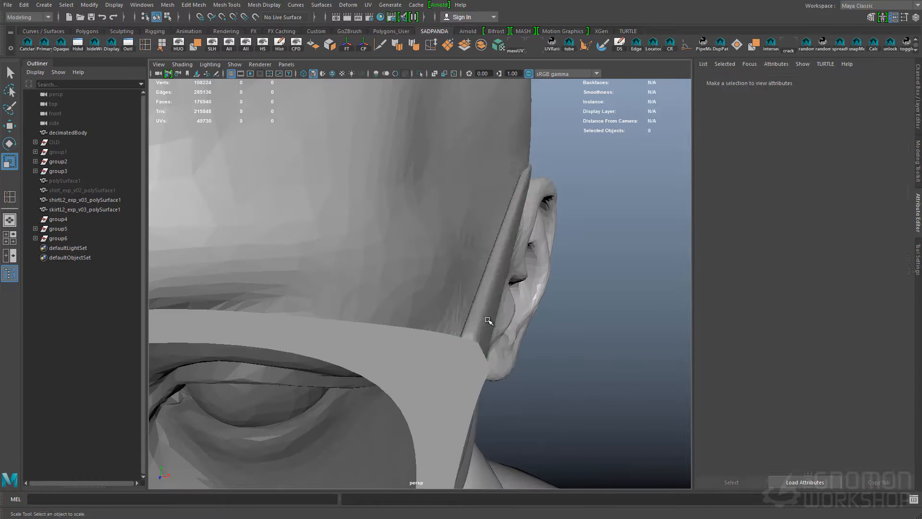
pyautogui.keyDown('alt'); pyautogui.moveTo(487, 323); pyautogui.dragTo(523, 309); pyautogui.keyUp('alt')
pyautogui.click(490, 346)
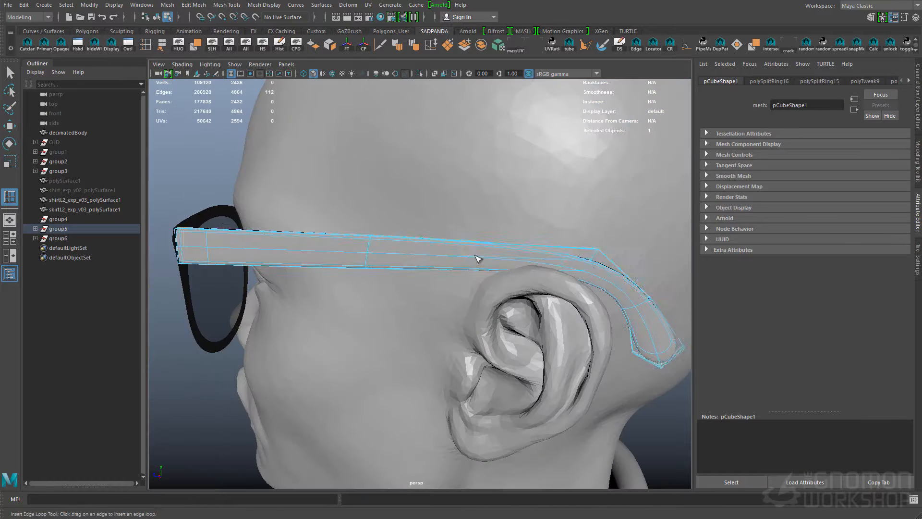
# Reposition the temple arm's vertex row above the ear and select the edge loop around the arm's middle
pyautogui.moveTo(512, 228); pyautogui.dragTo(556, 258)
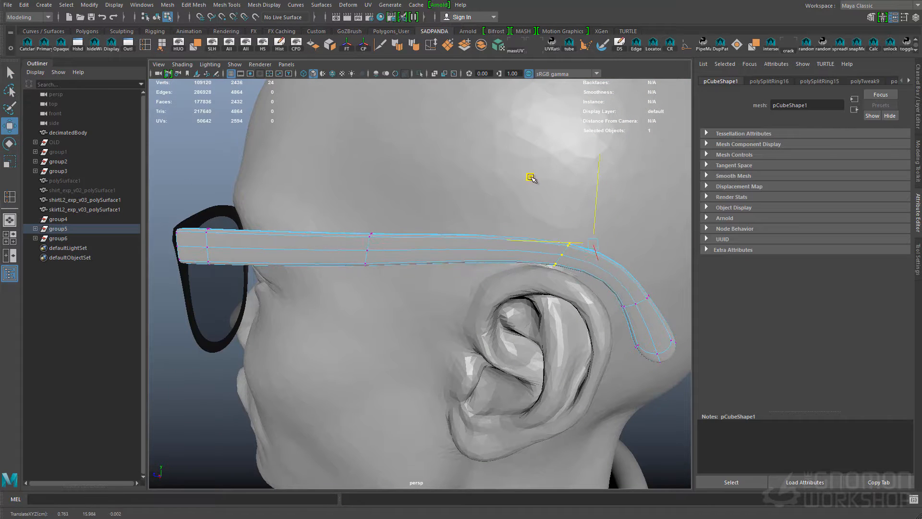
pyautogui.press('g')
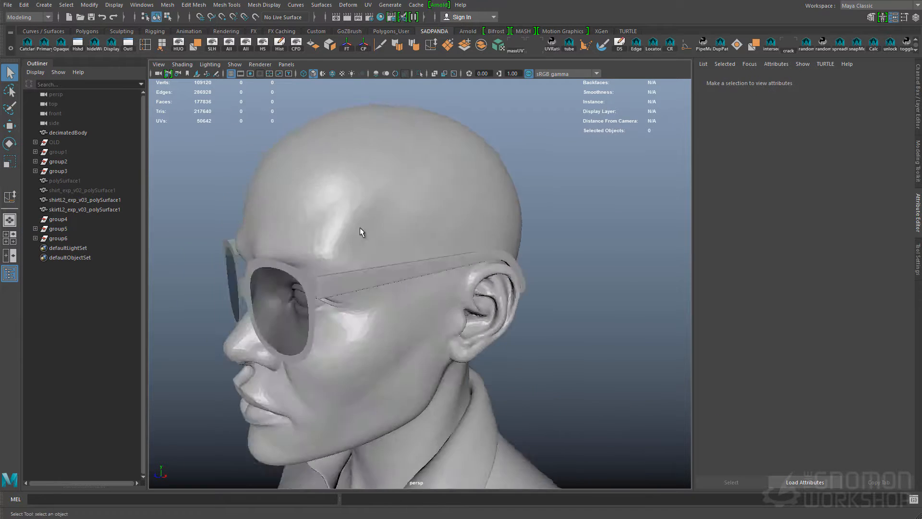
pyautogui.keyDown('alt'); pyautogui.moveTo(359, 226); pyautogui.dragTo(367, 269); pyautogui.keyUp('alt')
pyautogui.click(366, 269)
pyautogui.press('Right')
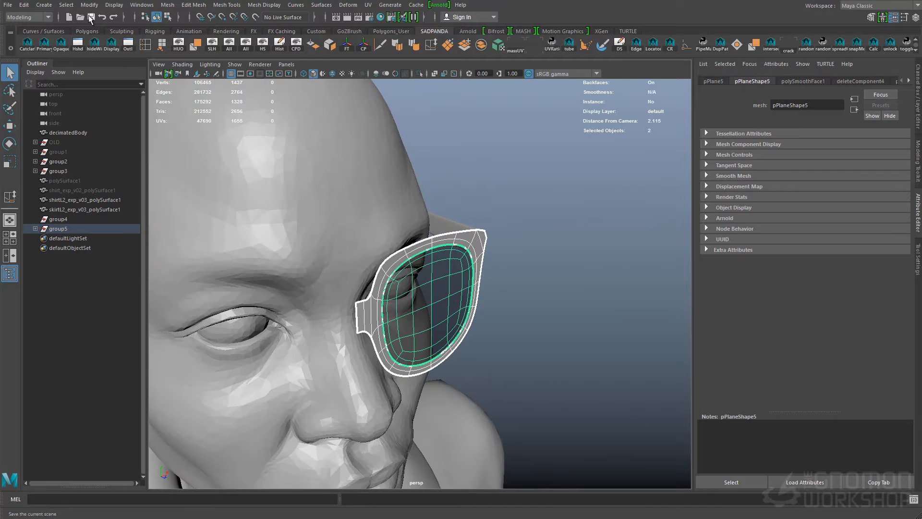
# Save the scene and combine the mirrored frame and lens halves into single meshes without construction history
pyautogui.click(91, 18)
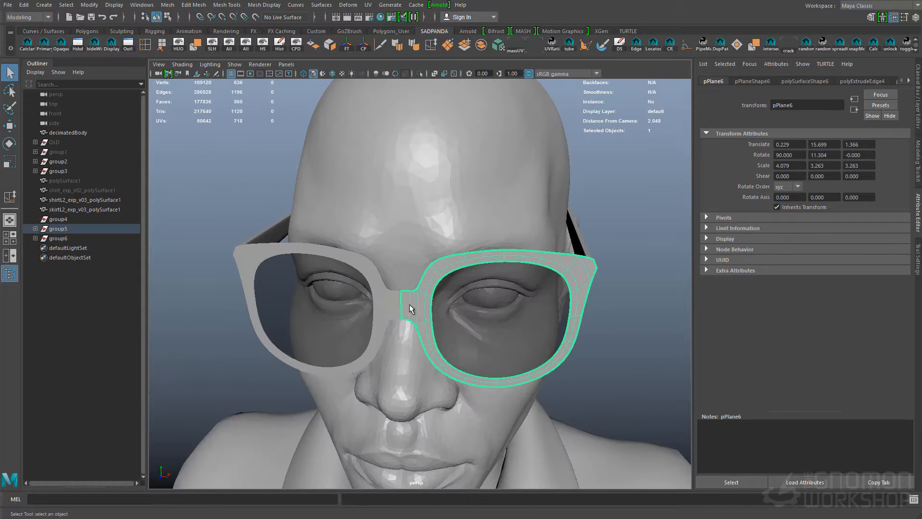
pyautogui.keyDown('shift'); pyautogui.click(412, 305); pyautogui.keyUp('shift')
pyautogui.keyDown('shift'); pyautogui.moveTo(411, 305); pyautogui.dragTo(413, 300, button='right'); pyautogui.keyUp('shift')
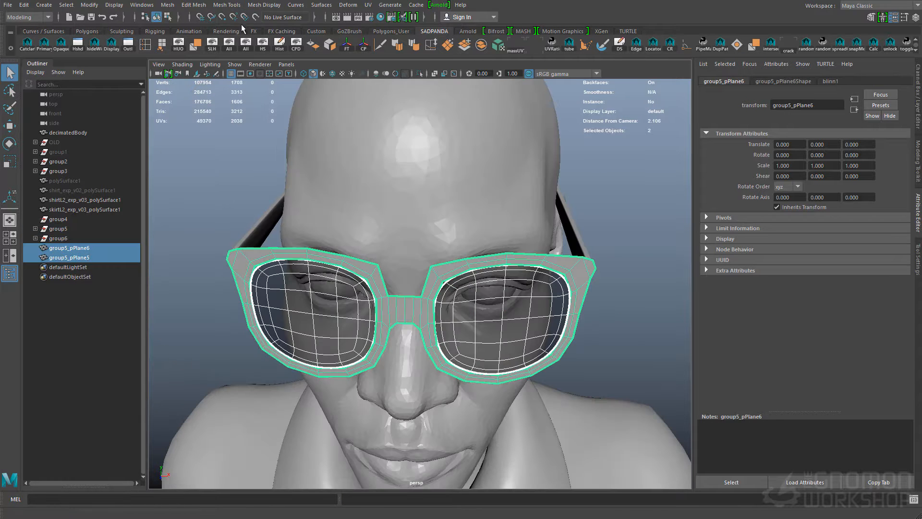
pyautogui.keyDown('alt'); pyautogui.moveTo(545, 294); pyautogui.dragTo(556, 296); pyautogui.keyUp('alt')
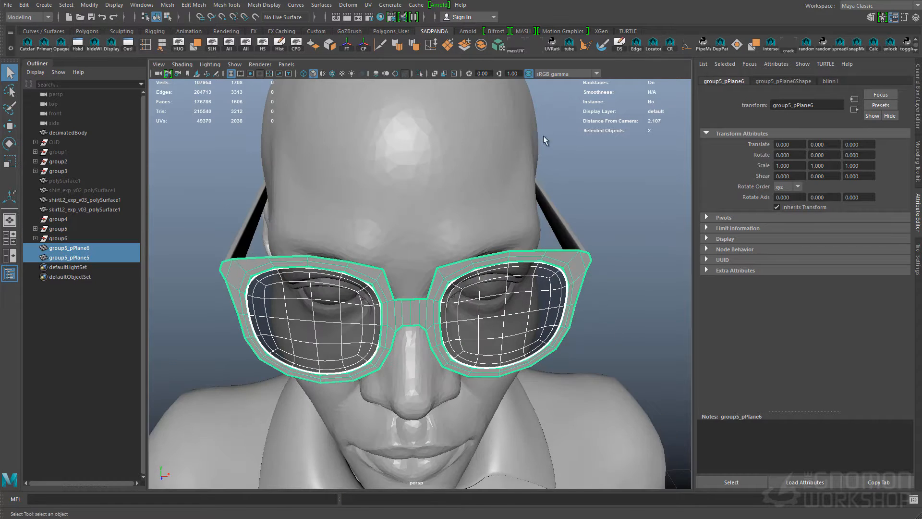
# Enable World X symmetry and turn on soft selection with a Volume falloff for editing the lens vertices
pyautogui.keyDown('alt'); pyautogui.moveTo(543, 128); pyautogui.dragTo(540, 144); pyautogui.keyUp('alt')
pyautogui.press('w')
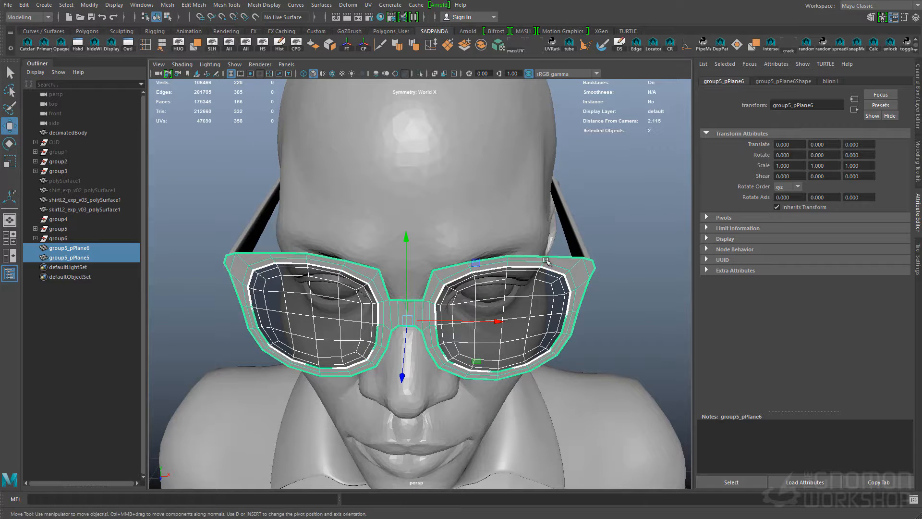
pyautogui.click(503, 322)
pyautogui.click(916, 260)
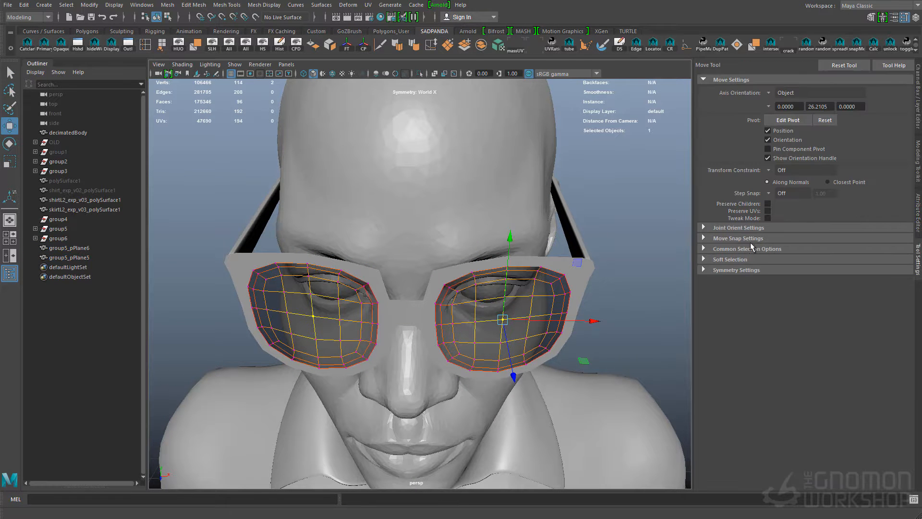
pyautogui.click(749, 260)
pyautogui.click(788, 282)
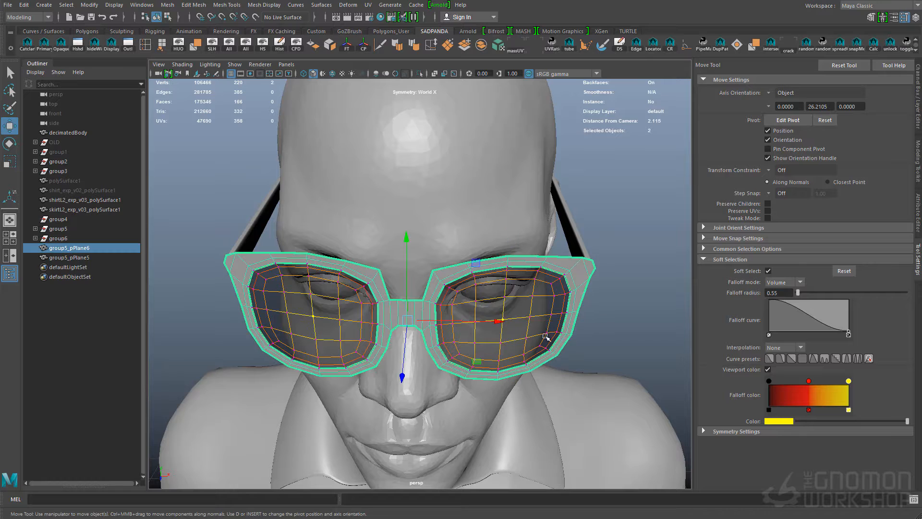
# Adjust the curvature of both lenses by moving their centre vertices with symmetric soft selection
pyautogui.click(502, 321)
pyautogui.keyDown('alt'); pyautogui.moveTo(503, 322); pyautogui.dragTo(542, 322); pyautogui.keyUp('alt')
pyautogui.click(538, 373)
pyautogui.press('b')
pyautogui.press('q')
pyautogui.keyDown('alt'); pyautogui.moveTo(508, 278); pyautogui.dragTo(531, 288); pyautogui.keyUp('alt')
pyautogui.moveTo(533, 288); pyautogui.dragTo(568, 264, button='right')
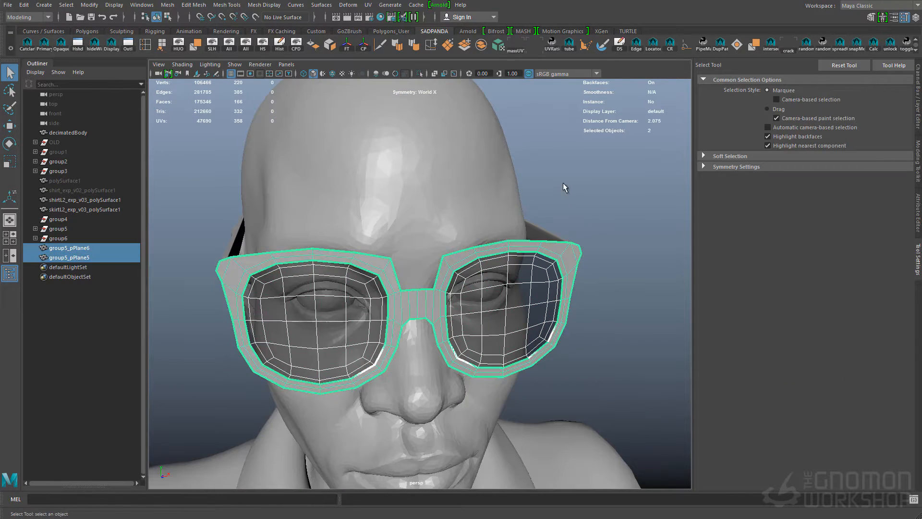
pyautogui.press('w')
pyautogui.keyDown('alt'); pyautogui.moveTo(547, 346); pyautogui.dragTo(475, 307); pyautogui.keyUp('alt')
# Move the selected part of the glasses front slightly downward on the face
pyautogui.press('q')
pyautogui.moveTo(545, 235); pyautogui.dragTo(593, 208, button='right')
pyautogui.click(593, 210)
pyautogui.keyDown('alt'); pyautogui.moveTo(576, 226); pyautogui.dragTo(510, 264); pyautogui.keyUp('alt')
pyautogui.click(379, 301)
pyautogui.press('w')
pyautogui.click(346, 309)
pyautogui.press('e')
pyautogui.press('w')
pyautogui.moveTo(437, 223); pyautogui.dragTo(437, 232)
pyautogui.press('q')
# Reshape the frame and lenses around the nose bridge using an adjusted soft-selection radius
pyautogui.keyDown('alt'); pyautogui.moveTo(528, 261); pyautogui.dragTo(415, 280); pyautogui.keyUp('alt')
pyautogui.press('w')
pyautogui.press('q')
pyautogui.press('w')
pyautogui.keyDown('alt'); pyautogui.moveTo(470, 304); pyautogui.dragTo(474, 314); pyautogui.keyUp('alt')
pyautogui.moveTo(471, 310); pyautogui.dragTo(414, 306, button='right')
pyautogui.moveTo(424, 309); pyautogui.dragTo(444, 326)
pyautogui.press('b')
pyautogui.moveTo(468, 321); pyautogui.dragTo(487, 308)
pyautogui.press('b')
pyautogui.moveTo(528, 326); pyautogui.dragTo(530, 326)
# Rotate the outer half of the frame and lens symmetrically about a pivot at the nose bridge
pyautogui.keyDown('alt'); pyautogui.moveTo(462, 214); pyautogui.dragTo(514, 322); pyautogui.keyUp('alt')
pyautogui.press('b')
pyautogui.moveTo(598, 206); pyautogui.dragTo(409, 378)
pyautogui.press('e')
pyautogui.keyDown('alt'); pyautogui.moveTo(423, 308); pyautogui.dragTo(514, 299, button='right'); pyautogui.keyUp('alt')
pyautogui.press('d')
pyautogui.moveTo(414, 289); pyautogui.dragTo(406, 283, button='middle')
pyautogui.moveTo(451, 300); pyautogui.dragTo(514, 283)
# Extrude the faces of the combined frame and lenses to give them thickness and return to object selection
pyautogui.press('q')
pyautogui.click(521, 274)
pyautogui.click(228, 6)
pyautogui.moveTo(198, 5)
pyautogui.click(202, 87)
pyautogui.keyDown('alt'); pyautogui.moveTo(494, 235); pyautogui.dragTo(354, 307); pyautogui.keyUp('alt')
pyautogui.keyDown('alt'); pyautogui.moveTo(434, 215); pyautogui.dragTo(500, 226); pyautogui.keyUp('alt')
pyautogui.press('F8')
# Combine the two halves of the glasses front and select the temple arms at the sides of the head
pyautogui.press('q')
pyautogui.click(504, 270)
pyautogui.keyDown('alt'); pyautogui.moveTo(504, 270); pyautogui.dragTo(418, 346); pyautogui.keyUp('alt')
pyautogui.moveTo(473, 391); pyautogui.dragTo(472, 391)
pyautogui.keyDown('alt'); pyautogui.moveTo(472, 392); pyautogui.dragTo(347, 265); pyautogui.keyUp('alt')
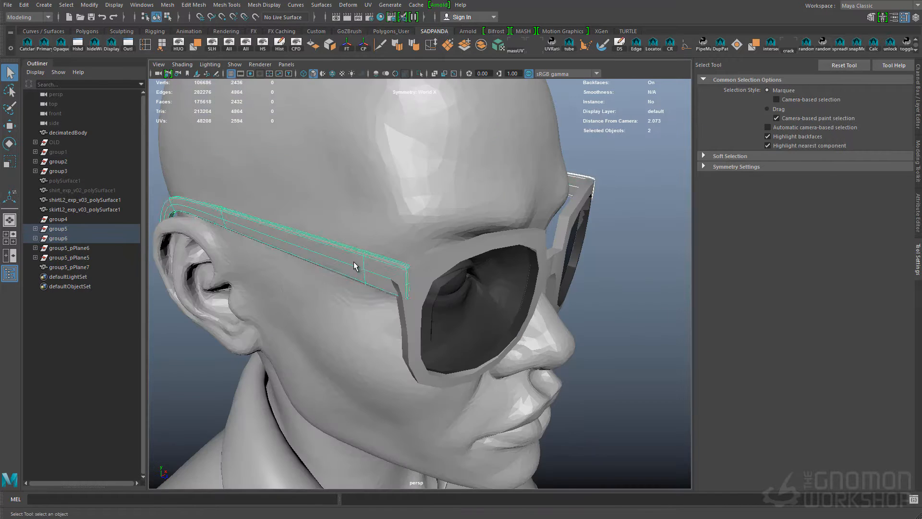
pyautogui.click(488, 47)
# Take one temple arm out of its group as a separate object and select the combined frame and lenses
pyautogui.keyDown('alt'); pyautogui.moveTo(432, 288); pyautogui.dragTo(426, 243); pyautogui.keyUp('alt')
pyautogui.press('w')
pyautogui.press('F8')
pyautogui.press('q')
pyautogui.keyDown('shift'); pyautogui.moveTo(426, 243); pyautogui.dragTo(413, 299, button='right'); pyautogui.keyUp('shift')
pyautogui.click(542, 269)
pyautogui.keyDown('alt'); pyautogui.moveTo(543, 269); pyautogui.dragTo(448, 323); pyautogui.keyUp('alt')
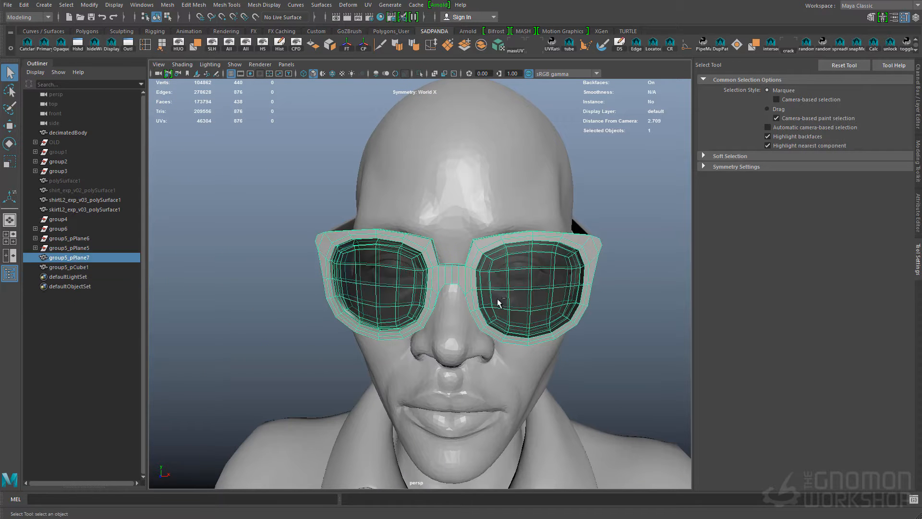
# Separate the lenses from the frame into their own mesh and preview the glasses smoothed
pyautogui.click(595, 268)
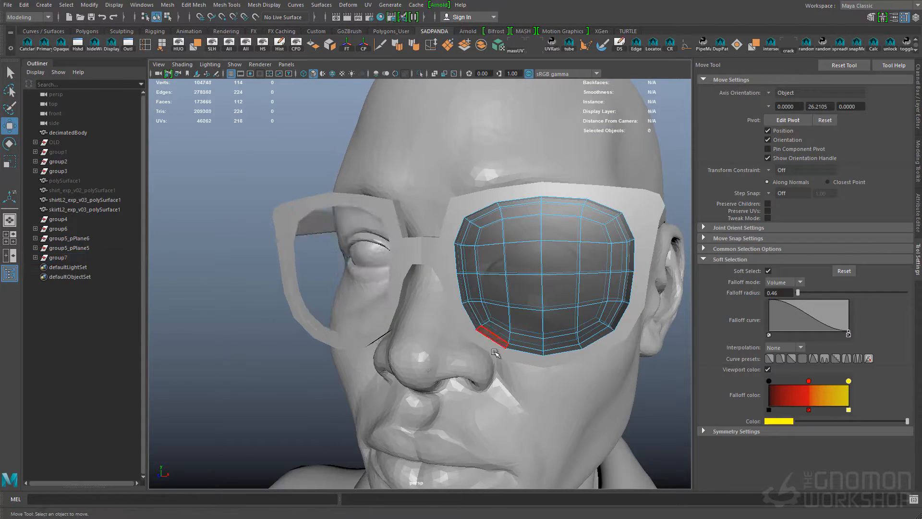
pyautogui.click(565, 316)
pyautogui.click(917, 112)
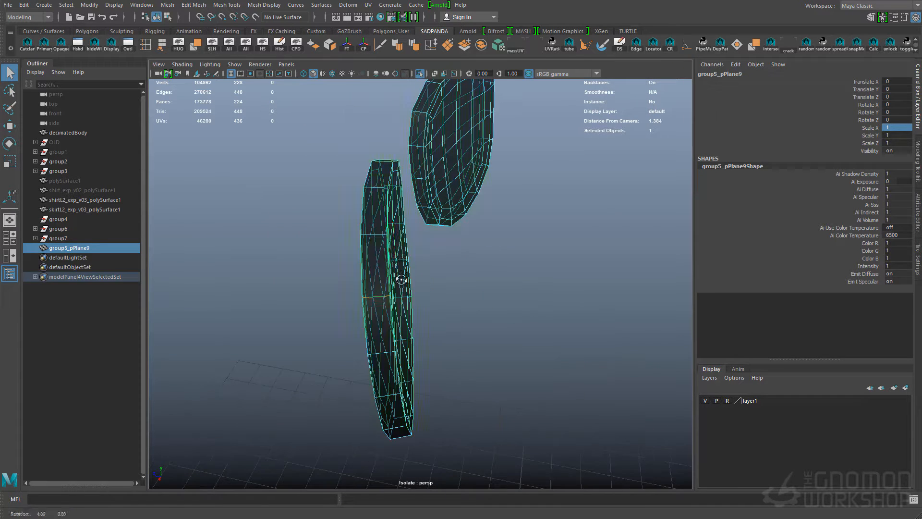
pyautogui.moveTo(391, 254); pyautogui.dragTo(371, 288, button='right')
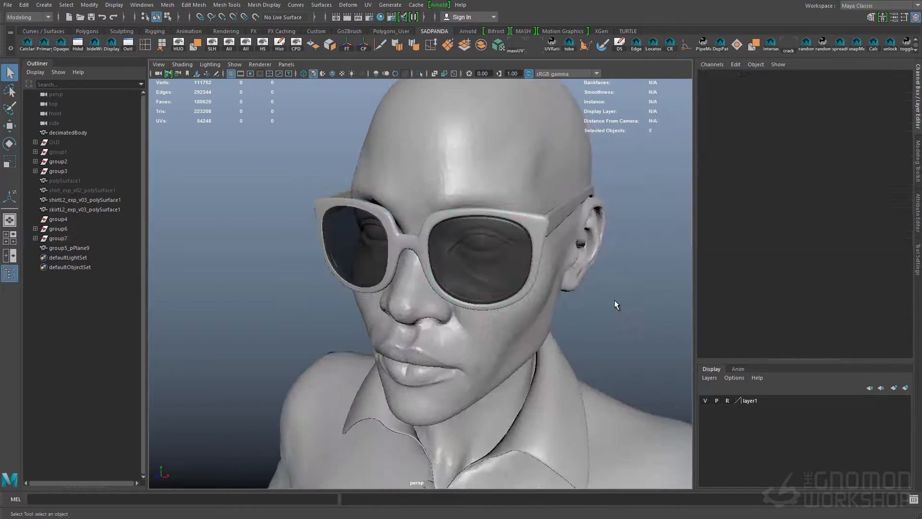
# Rebuild the frame by adding support edge loops to one half and mirroring it across the center
pyautogui.click(566, 213)
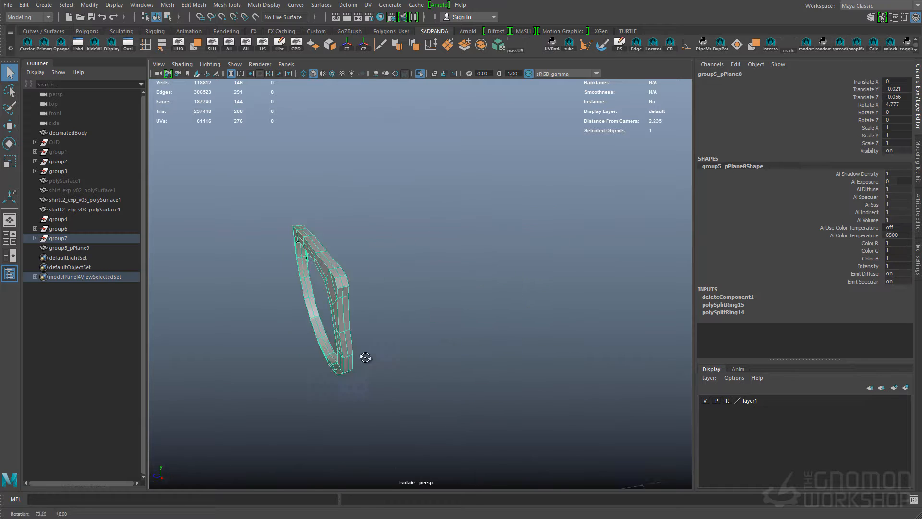
pyautogui.moveTo(482, 248)
pyautogui.keyDown('shift'); pyautogui.mouseDown(button='right')
pyautogui.moveTo(528, 369)
pyautogui.moveTo(529, 357)
pyautogui.mouseUp(button='right'); pyautogui.keyUp('shift')
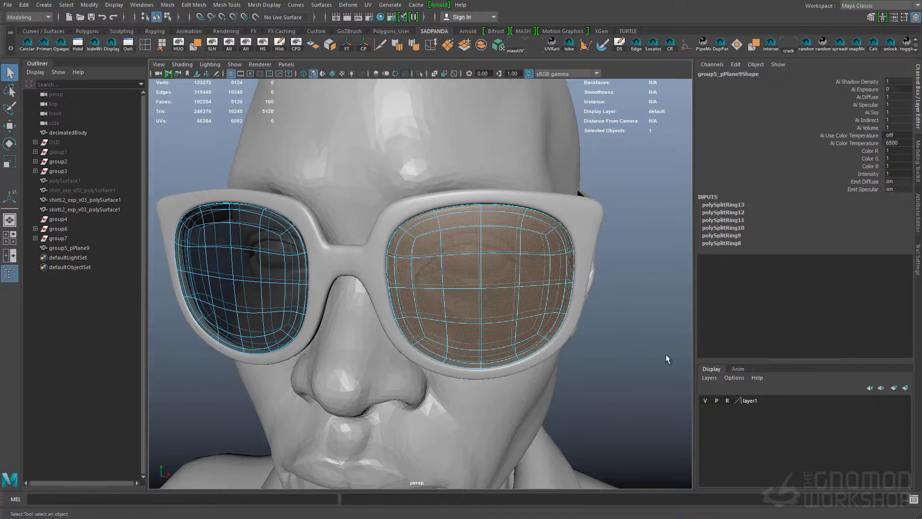
pyautogui.press('w')
pyautogui.click(513, 267)
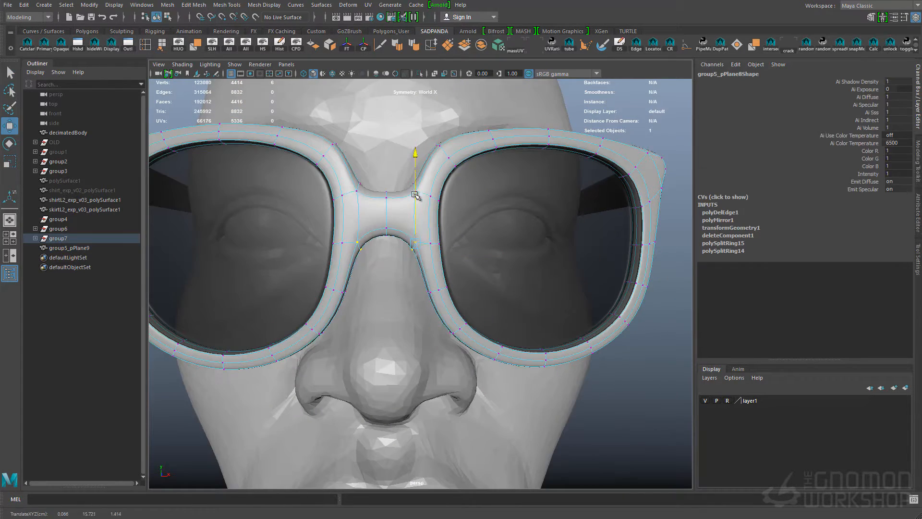
# Delete surplus edges from the temple arm and insert supporting edge loops along it
pyautogui.moveTo(376, 184); pyautogui.dragTo(423, 202)
pyautogui.moveTo(414, 148); pyautogui.dragTo(415, 154)
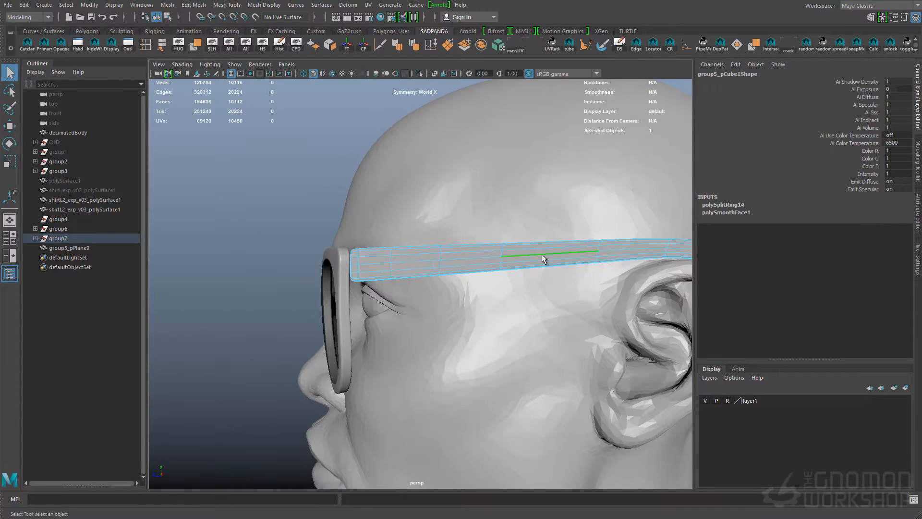
pyautogui.click(543, 258)
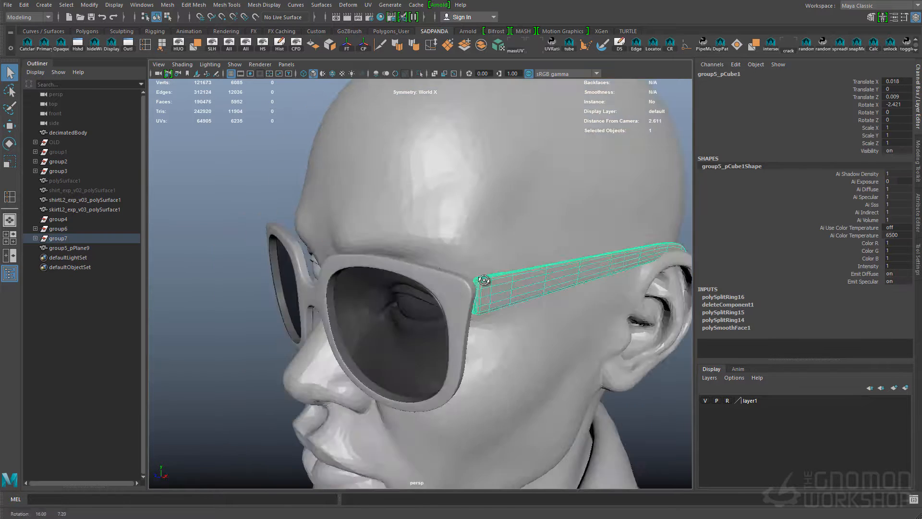
pyautogui.press('w')
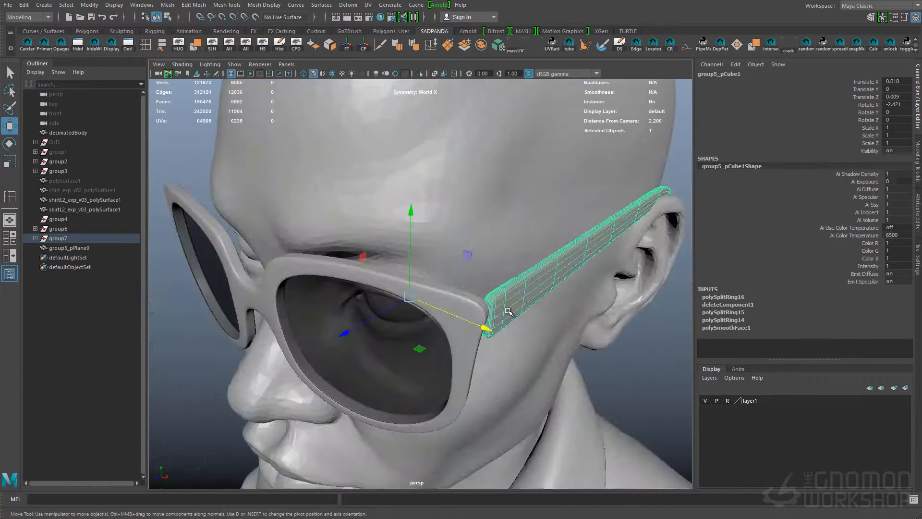
# Delete the temple arm's rim and inner faces, leaving only its outer side
pyautogui.click(456, 326)
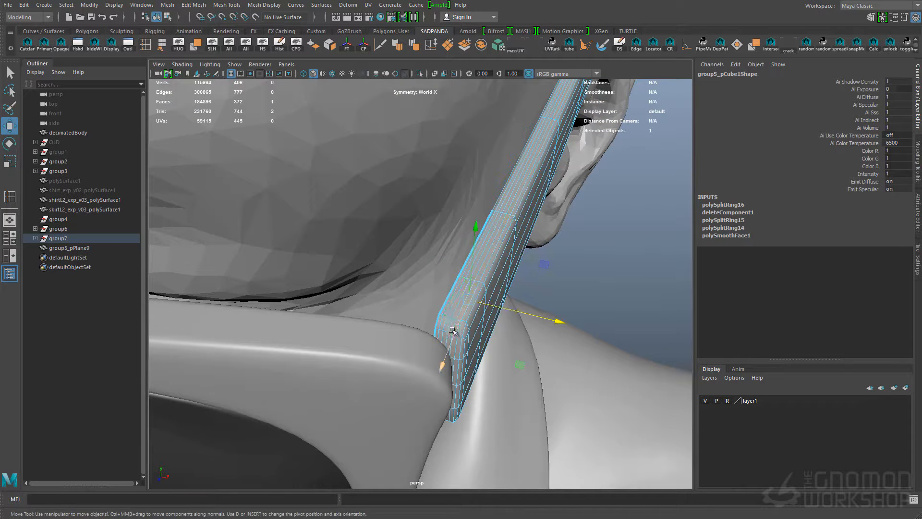
pyautogui.press('F8')
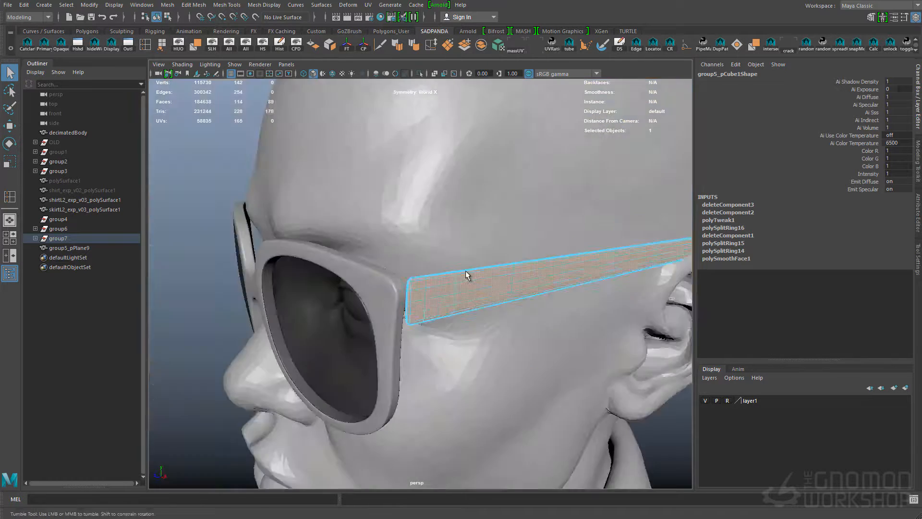
pyautogui.press('w')
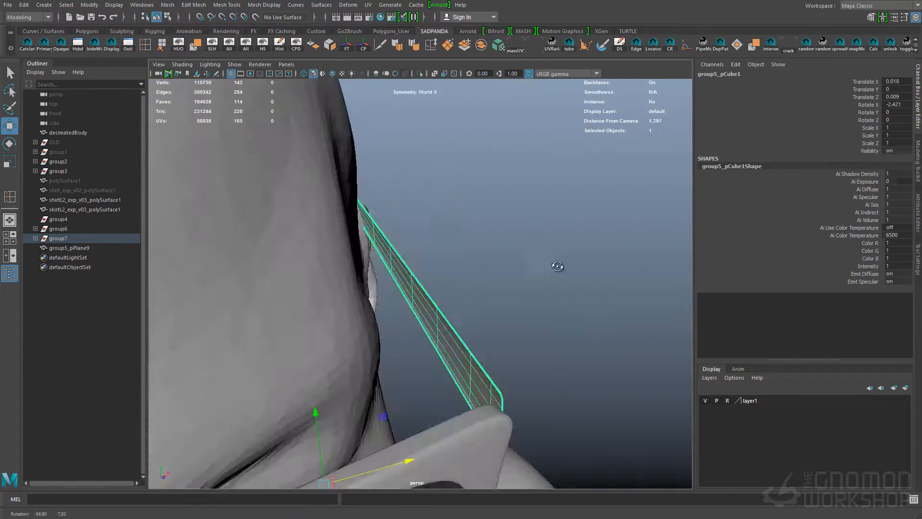
# Reverse the temple arm's normals and extrude its faces inward to give the arm an even thickness
pyautogui.hotkey('ctrl', 'e')
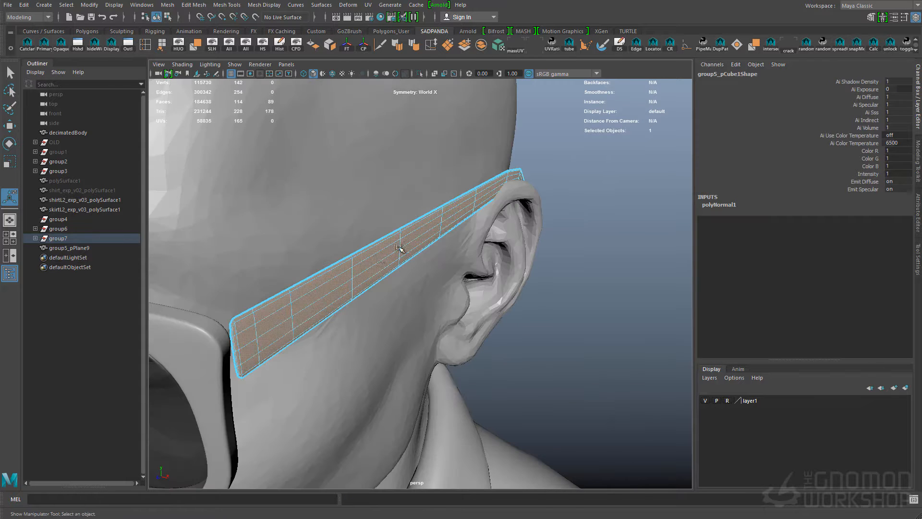
pyautogui.click(226, 4)
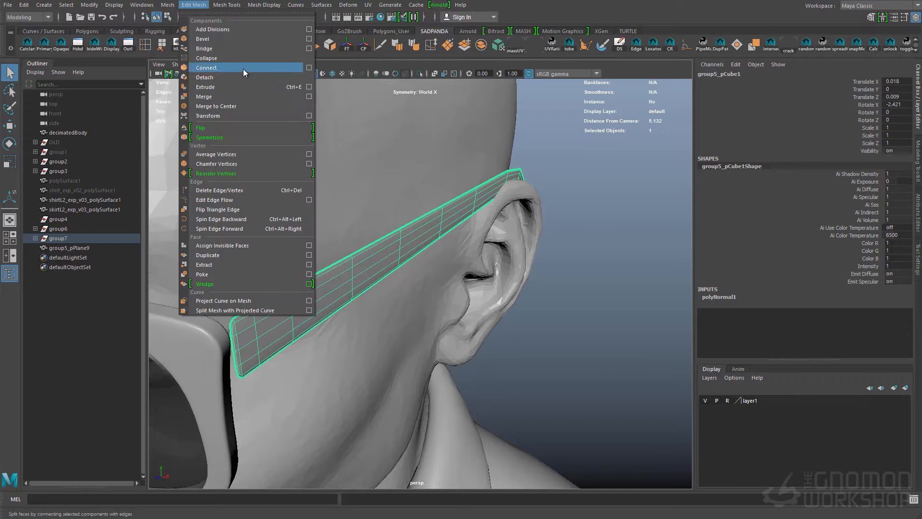
pyautogui.click(206, 118)
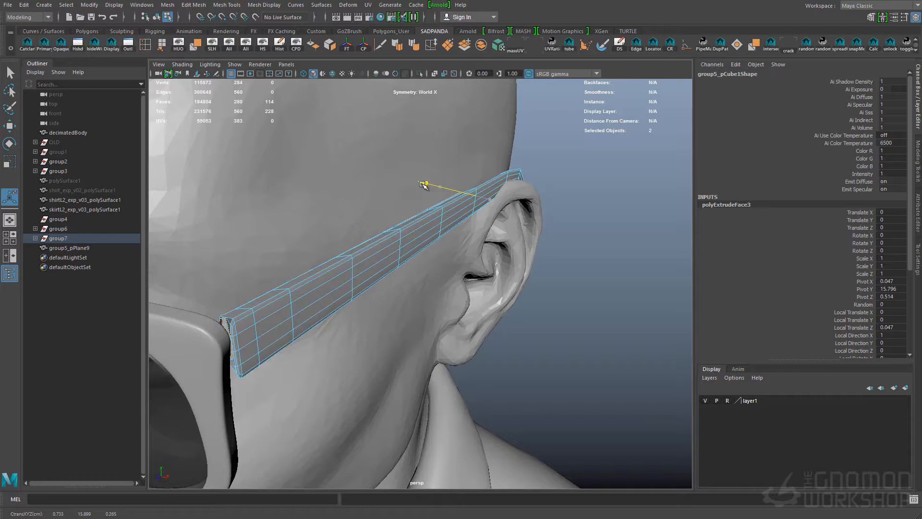
pyautogui.hotkey('ctrl', 'z')
pyautogui.keyDown('alt'); pyautogui.moveTo(423, 183); pyautogui.dragTo(471, 205); pyautogui.keyUp('alt')
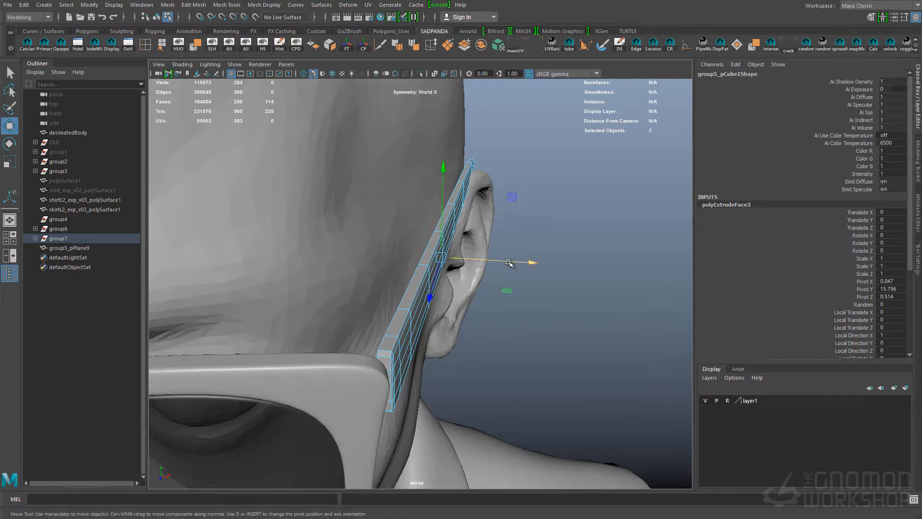
# Add supporting edge loops to the thickened temple arm and soften its edges
pyautogui.press('F8')
pyautogui.press('t')
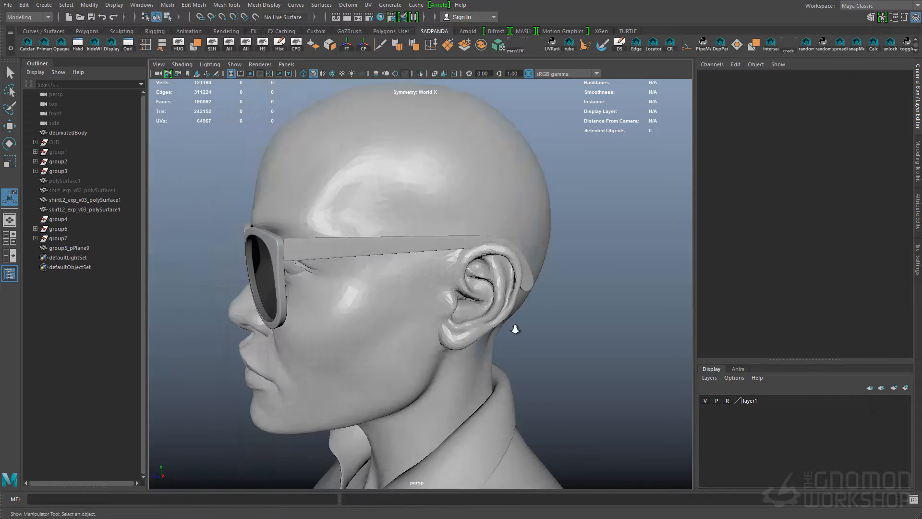
pyautogui.keyDown('alt'); pyautogui.moveTo(515, 329); pyautogui.dragTo(567, 331); pyautogui.keyUp('alt')
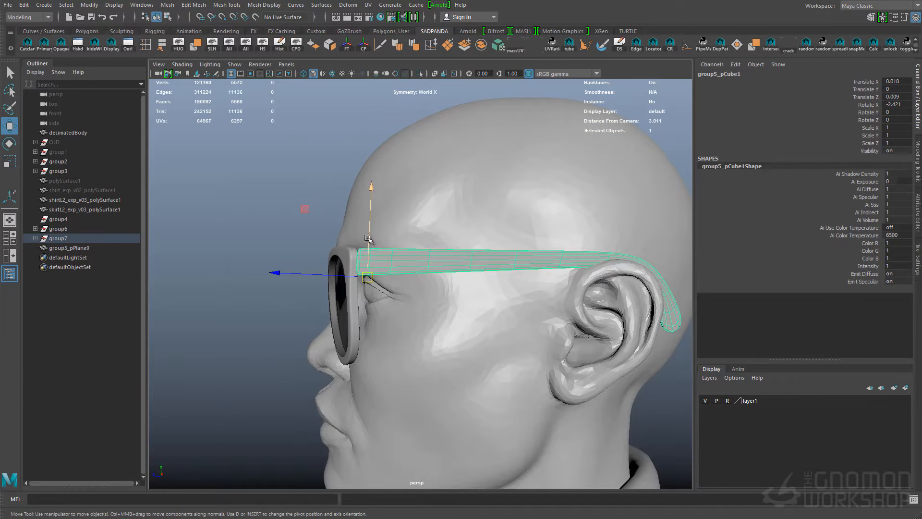
pyautogui.moveTo(367, 238); pyautogui.dragTo(367, 240)
# Duplicate the finished temple arm, group the copy and mirror it across X to the other side of the head
pyautogui.keyDown('alt'); pyautogui.moveTo(367, 240); pyautogui.dragTo(441, 305); pyautogui.keyUp('alt')
pyautogui.keyDown('alt'); pyautogui.moveTo(461, 307); pyautogui.dragTo(506, 305); pyautogui.keyUp('alt')
pyautogui.hotkey('ctrl', 'd')
pyautogui.hotkey('ctrl', 'g')
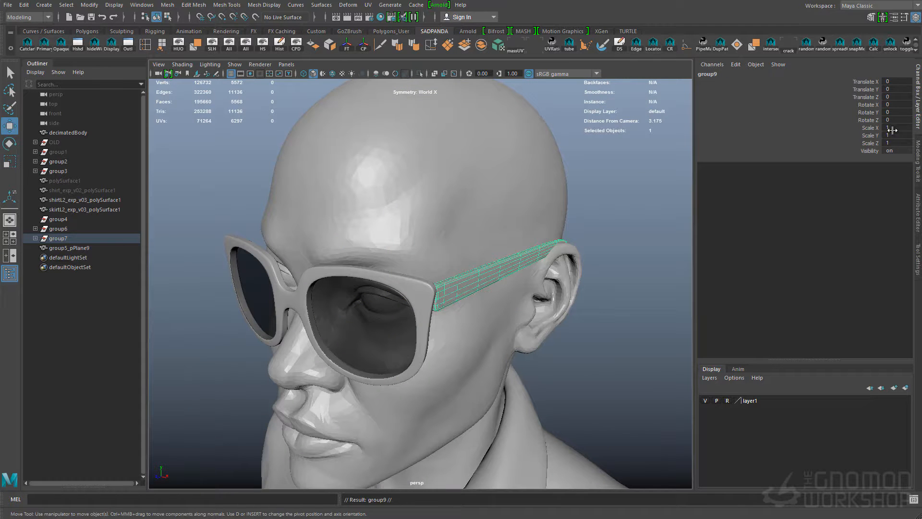
# Group the temple arms, frame and lenses together and name the group sunglasses_GRP
pyautogui.keyDown('shift'); pyautogui.click(514, 263); pyautogui.keyUp('shift')
pyautogui.keyDown('shift'); pyautogui.click(367, 291); pyautogui.keyUp('shift')
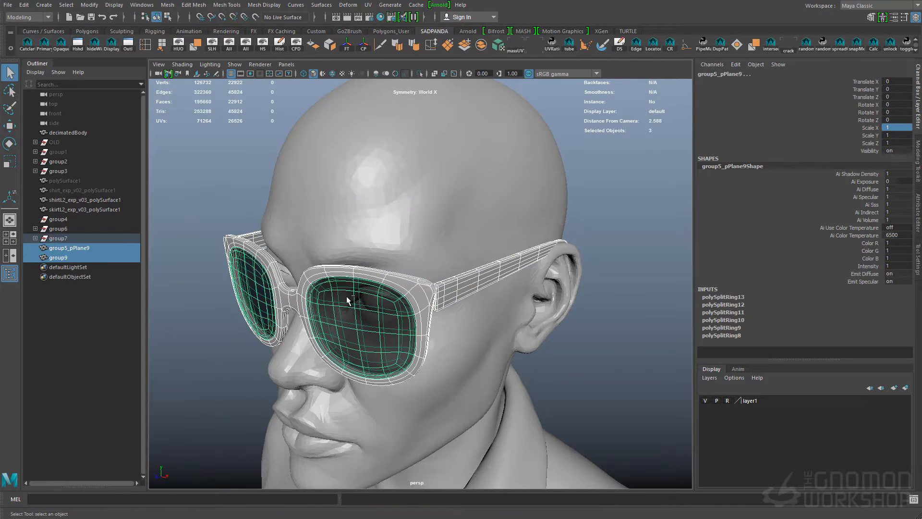
pyautogui.hotkey('ctrl', 'g')
pyautogui.doubleClick(61, 247)
pyautogui.click(593, 422)
# Reshape the upper edge of the frame and lenses by moving their top-center vertices with symmetric soft selection
pyautogui.keyDown('alt'); pyautogui.moveTo(594, 422); pyautogui.dragTo(550, 213, button='right'); pyautogui.keyUp('alt')
pyautogui.click(551, 212)
pyautogui.keyDown('shift'); pyautogui.click(520, 267); pyautogui.keyUp('shift')
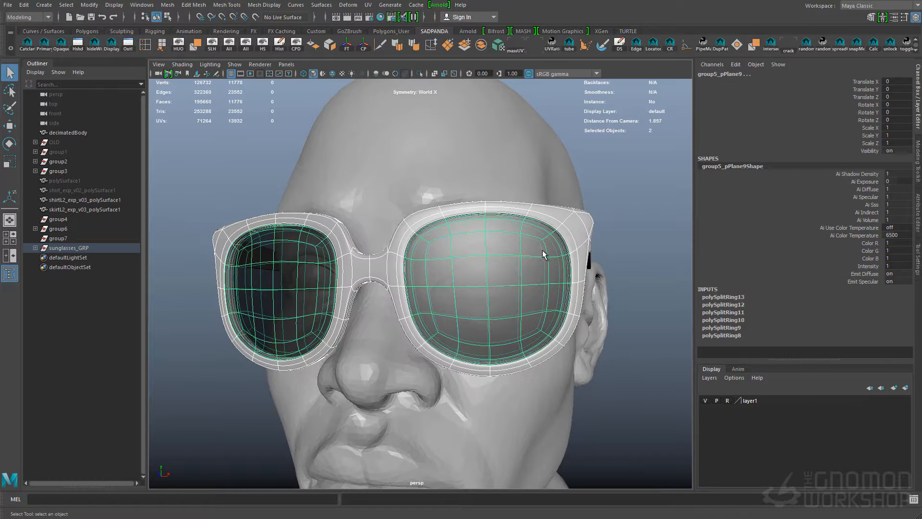
pyautogui.press('F9')
pyautogui.press('w')
pyautogui.moveTo(473, 192)
pyautogui.mouseDown()
pyautogui.moveTo(505, 237)
pyautogui.moveTo(466, 207)
pyautogui.mouseUp()
pyautogui.press('b')
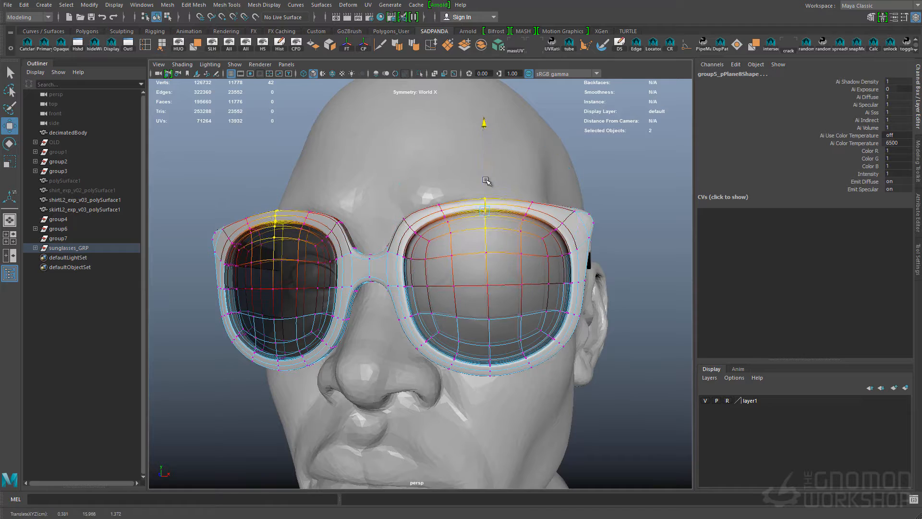
pyautogui.press('q')
pyautogui.click(601, 180)
# Select all faces of the lenses and move them slightly backward into the frame
pyautogui.keyDown('alt'); pyautogui.moveTo(617, 244); pyautogui.dragTo(543, 235, button='right'); pyautogui.keyUp('alt')
pyautogui.click(456, 236)
pyautogui.keyDown('alt'); pyautogui.moveTo(543, 236); pyautogui.dragTo(519, 247); pyautogui.keyUp('alt')
pyautogui.keyDown('alt'); pyautogui.moveTo(518, 247); pyautogui.dragTo(542, 254, button='right'); pyautogui.keyUp('alt')
pyautogui.press('F11')
pyautogui.doubleClick(468, 261)
pyautogui.keyDown('alt'); pyautogui.moveTo(456, 263); pyautogui.dragTo(355, 291); pyautogui.keyUp('alt')
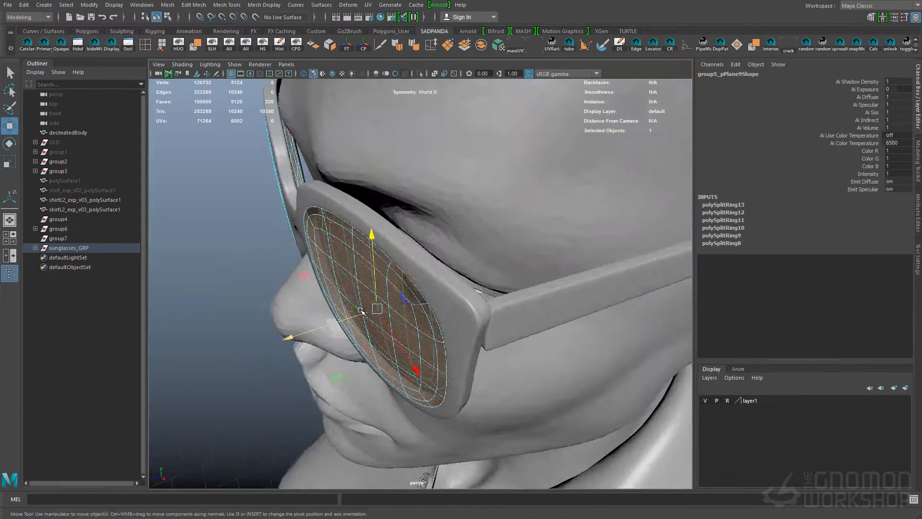
pyautogui.press('w')
pyautogui.moveTo(294, 335); pyautogui.dragTo(300, 333)
pyautogui.keyDown('alt'); pyautogui.moveTo(312, 330); pyautogui.dragTo(418, 292); pyautogui.keyUp('alt')
pyautogui.moveTo(553, 247); pyautogui.dragTo(480, 274)
pyautogui.press('q')
pyautogui.click(615, 250)
# Assign a new dark Blinn material to the frame and temple arms
pyautogui.click(393, 269)
pyautogui.click(531, 284)
pyautogui.moveTo(567, 283)
pyautogui.keyDown('alt'); pyautogui.mouseDown(button='right')
pyautogui.moveTo(523, 285)
pyautogui.moveTo(576, 293)
pyautogui.mouseUp(button='right'); pyautogui.keyUp('alt')
pyautogui.keyDown('alt'); pyautogui.moveTo(492, 311); pyautogui.dragTo(509, 249); pyautogui.keyUp('alt')
pyautogui.keyDown('shift'); pyautogui.click(570, 200); pyautogui.keyUp('shift')
pyautogui.moveTo(571, 200); pyautogui.dragTo(652, 476, button='right')
pyautogui.click(918, 215)
pyautogui.click(665, 331)
pyautogui.keyDown('alt'); pyautogui.moveTo(665, 336); pyautogui.dragTo(591, 367, button='right'); pyautogui.keyUp('alt')
# Assign a separate Blinn material to the lenses and make it near black with slight transparency
pyautogui.keyDown('alt'); pyautogui.moveTo(528, 326); pyautogui.dragTo(461, 293); pyautogui.keyUp('alt')
pyautogui.click(413, 278)
pyautogui.keyDown('alt'); pyautogui.moveTo(413, 278); pyautogui.dragTo(433, 277, button='right'); pyautogui.keyUp('alt')
pyautogui.moveTo(423, 277); pyautogui.dragTo(509, 513, button='right')
pyautogui.moveTo(847, 189); pyautogui.dragTo(810, 189)
pyautogui.moveTo(810, 199); pyautogui.dragTo(820, 199)
# Tint the lens material's color dark blue with hue 223.84, saturation 0.173 and value 0.009
pyautogui.click(605, 212)
pyautogui.keyDown('alt'); pyautogui.moveTo(528, 226); pyautogui.dragTo(552, 225); pyautogui.keyUp('alt')
pyautogui.click(417, 288)
pyautogui.click(801, 190)
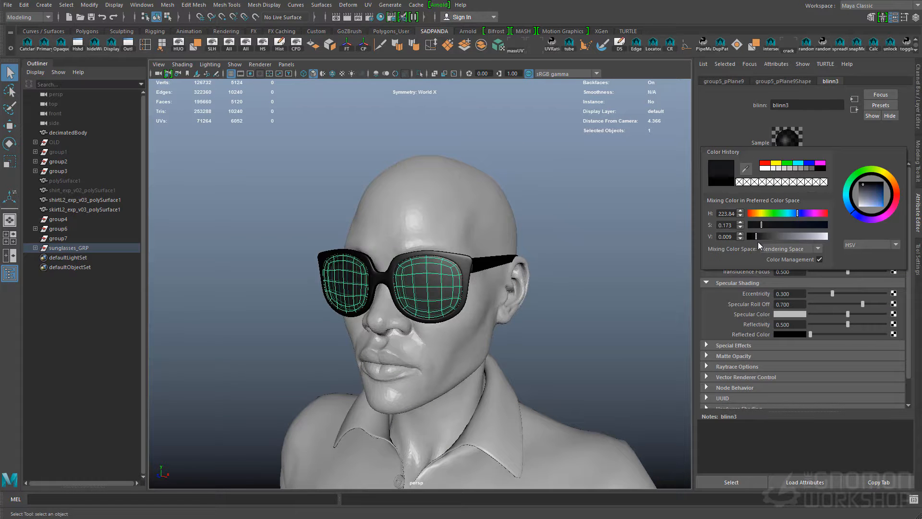
pyautogui.click(605, 216)
# Raise the lens material's transparency slightly
pyautogui.keyDown('alt'); pyautogui.moveTo(446, 269); pyautogui.dragTo(469, 272); pyautogui.keyUp('alt')
pyautogui.click(456, 277)
pyautogui.moveTo(820, 199); pyautogui.dragTo(825, 198)
pyautogui.click(605, 216)
pyautogui.keyDown('alt'); pyautogui.moveTo(480, 264); pyautogui.dragTo(523, 264, button='right'); pyautogui.keyUp('alt')
pyautogui.keyDown('alt'); pyautogui.moveTo(524, 264); pyautogui.dragTo(515, 223); pyautogui.keyUp('alt')
pyautogui.keyDown('alt'); pyautogui.moveTo(515, 223); pyautogui.dragTo(552, 226, button='right'); pyautogui.keyUp('alt')
# Try to move the upper inner corners of the frame and lenses to adjust their outline
pyautogui.click(444, 249)
pyautogui.keyDown('shift'); pyautogui.click(443, 230); pyautogui.keyUp('shift')
pyautogui.moveTo(463, 262); pyautogui.dragTo(445, 263, button='right')
pyautogui.moveTo(475, 211); pyautogui.dragTo(499, 234)
pyautogui.keyDown('alt'); pyautogui.moveTo(461, 240); pyautogui.dragTo(449, 244); pyautogui.keyUp('alt')
pyautogui.keyDown('shift'); pyautogui.moveTo(387, 233); pyautogui.dragTo(425, 260); pyautogui.keyUp('shift')
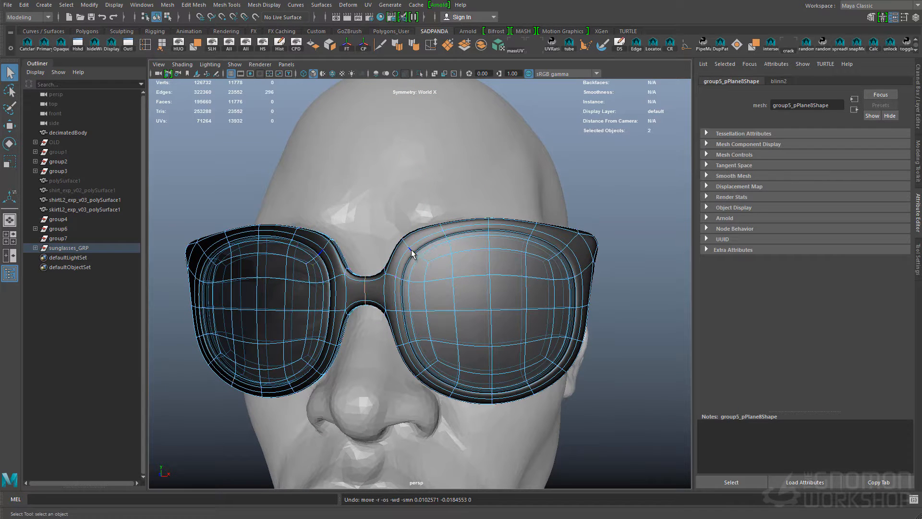
# Adjust the upper inner corners of the frame and lenses by moving their vertices symmetrically
pyautogui.moveTo(566, 303)
pyautogui.keyDown('alt'); pyautogui.mouseDown()
pyautogui.moveTo(528, 309)
pyautogui.moveTo(566, 307)
pyautogui.mouseUp(); pyautogui.keyUp('alt')
pyautogui.click(488, 253)
pyautogui.keyDown('ctrl'); pyautogui.moveTo(488, 253); pyautogui.dragTo(471, 264, button='right'); pyautogui.keyUp('ctrl')
pyautogui.click(410, 276)
pyautogui.keyDown('ctrl'); pyautogui.moveTo(410, 276); pyautogui.dragTo(466, 297, button='right'); pyautogui.keyUp('ctrl')
pyautogui.hotkey('ctrl', 'z')
pyautogui.press('w')
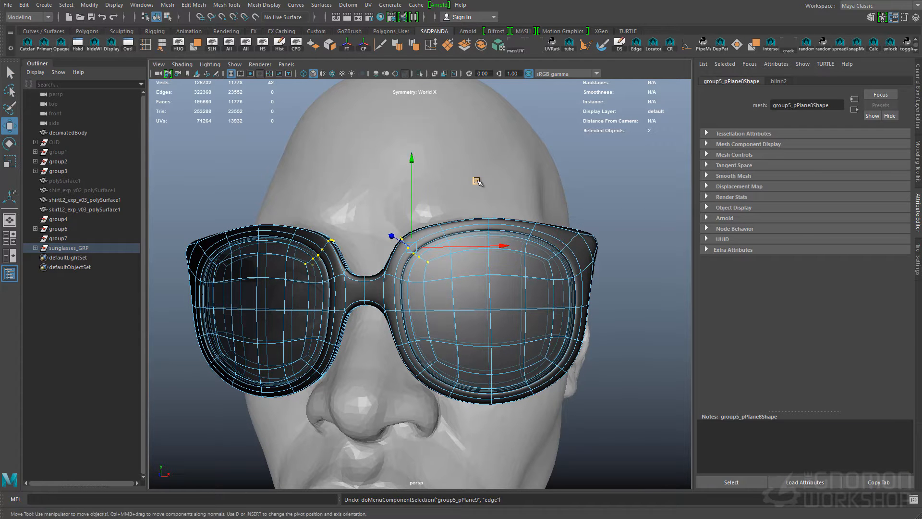
pyautogui.press('q')
pyautogui.click(554, 304)
pyautogui.moveTo(554, 305); pyautogui.dragTo(595, 300, button='right')
pyautogui.click(612, 226)
pyautogui.keyDown('alt'); pyautogui.moveTo(528, 301); pyautogui.dragTo(485, 298); pyautogui.keyUp('alt')
# Move and slightly rotate the whole sunglasses group to refine its fit on the face
pyautogui.click(518, 268)
pyautogui.press('Up')
pyautogui.keyDown('alt'); pyautogui.moveTo(519, 268); pyautogui.dragTo(529, 271); pyautogui.keyUp('alt')
pyautogui.press('w')
pyautogui.keyDown('alt'); pyautogui.moveTo(408, 290); pyautogui.dragTo(444, 288); pyautogui.keyUp('alt')
pyautogui.moveTo(422, 204); pyautogui.dragTo(423, 210)
pyautogui.keyDown('alt'); pyautogui.moveTo(416, 273); pyautogui.dragTo(397, 303); pyautogui.keyUp('alt')
pyautogui.press('e')
pyautogui.moveTo(402, 206); pyautogui.dragTo(404, 214)
pyautogui.keyDown('alt'); pyautogui.moveTo(473, 271); pyautogui.dragTo(449, 269); pyautogui.keyUp('alt')
# Deselect the sunglasses and save the scene, continuing past the student version notice
pyautogui.press('q')
pyautogui.keyDown('alt'); pyautogui.moveTo(609, 293); pyautogui.dragTo(480, 288, button='right'); pyautogui.keyUp('alt')
pyautogui.click(581, 281)
pyautogui.keyDown('alt'); pyautogui.moveTo(461, 365); pyautogui.dragTo(473, 278, button='middle'); pyautogui.keyUp('alt')
pyautogui.keyDown('alt'); pyautogui.moveTo(404, 283); pyautogui.dragTo(485, 288, button='right'); pyautogui.keyUp('alt')
pyautogui.moveTo(432, 291)
pyautogui.keyDown('alt'); pyautogui.mouseDown()
pyautogui.moveTo(459, 291)
pyautogui.moveTo(432, 294)
pyautogui.mouseUp(); pyautogui.keyUp('alt')
pyautogui.keyDown('alt'); pyautogui.moveTo(538, 298); pyautogui.dragTo(461, 306, button='right'); pyautogui.keyUp('alt')
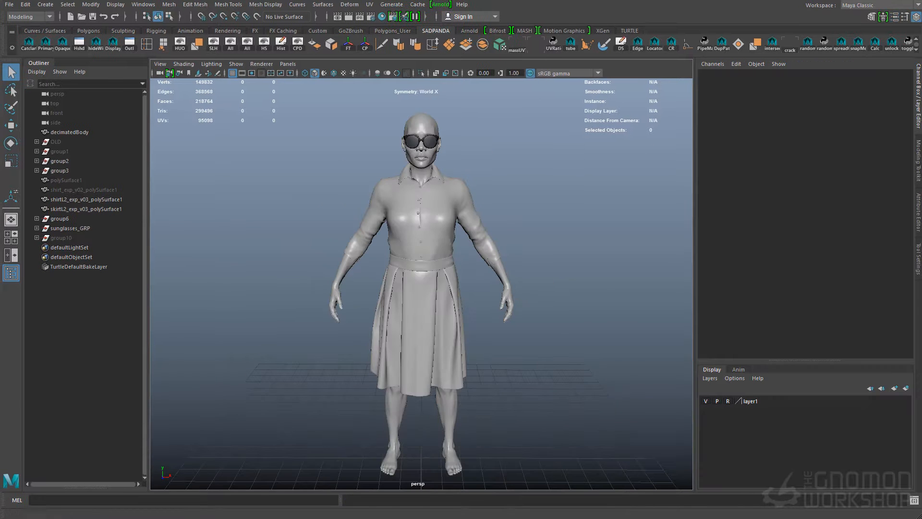
pyautogui.keyDown('alt'); pyautogui.moveTo(480, 288); pyautogui.dragTo(475, 307); pyautogui.keyUp('alt')
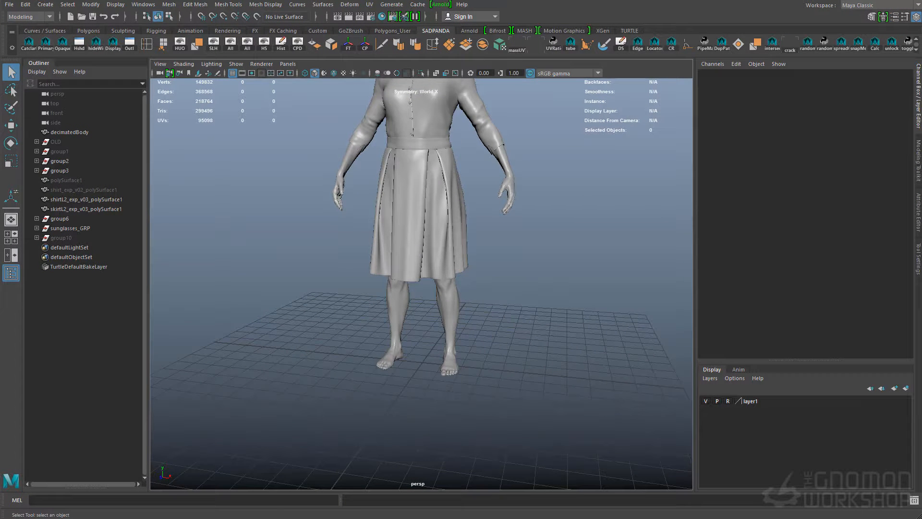
# Create a polygon sphere at the origin and set its axis and height subdivisions to 8
pyautogui.keyDown('alt'); pyautogui.moveTo(517, 249); pyautogui.dragTo(520, 290, button='middle'); pyautogui.keyUp('alt')
pyautogui.keyDown('shift'); pyautogui.moveTo(520, 290); pyautogui.dragTo(560, 307, button='right'); pyautogui.keyUp('shift')
pyautogui.press('f')
pyautogui.keyDown('alt'); pyautogui.moveTo(561, 306); pyautogui.dragTo(554, 338); pyautogui.keyUp('alt')
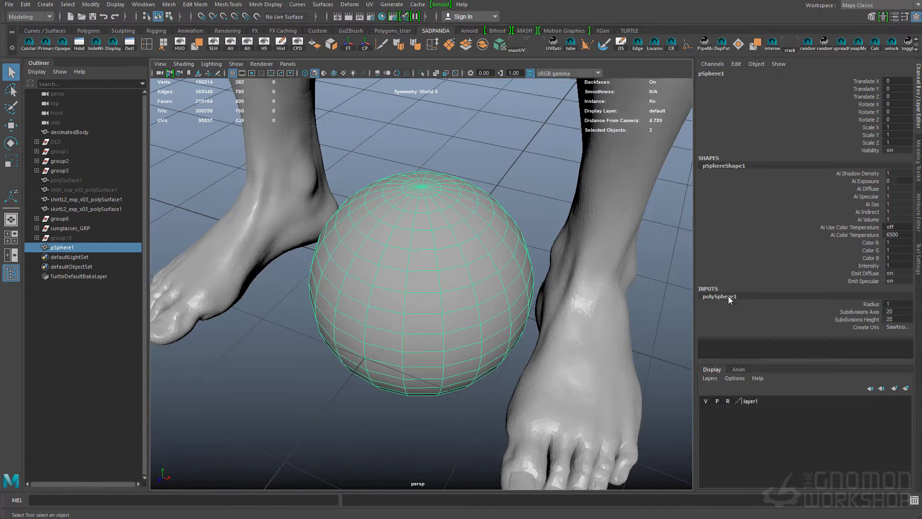
pyautogui.write('8')
pyautogui.press('Return')
# Move the sphere up behind the character's right ear and scale it uniformly to about 0.089
pyautogui.press('w')
pyautogui.keyDown('alt'); pyautogui.moveTo(529, 324); pyautogui.dragTo(408, 437, button='right'); pyautogui.keyUp('alt')
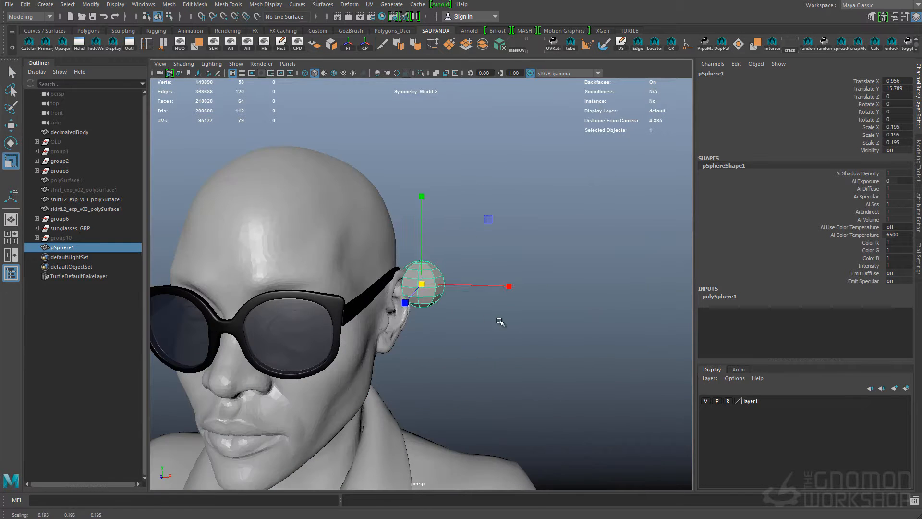
pyautogui.keyDown('alt'); pyautogui.moveTo(524, 360); pyautogui.dragTo(300, 249); pyautogui.keyUp('alt')
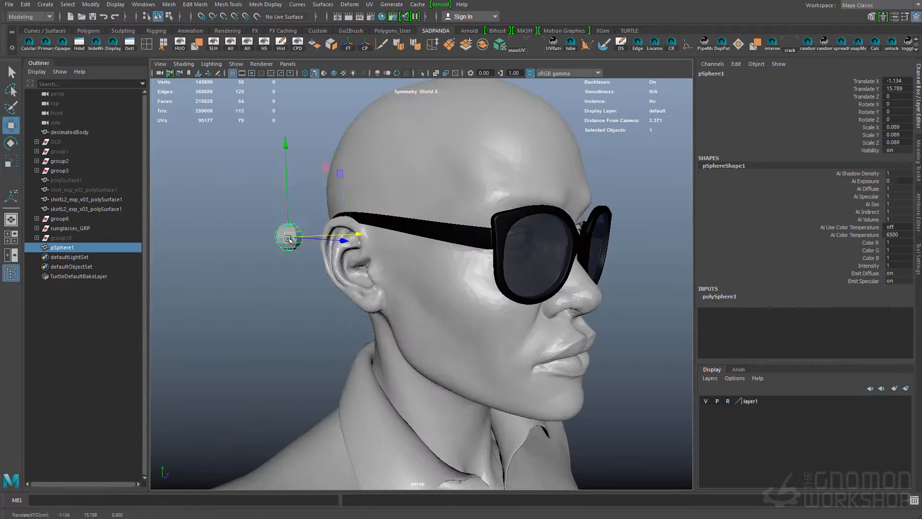
# Fit the sphere onto the right earlobe at scale 0.057 and place a smaller child sphere, scaled to 0.394, directly beneath it
pyautogui.keyDown('alt'); pyautogui.moveTo(373, 313); pyautogui.dragTo(469, 350); pyautogui.keyUp('alt')
pyautogui.moveTo(510, 295); pyautogui.dragTo(500, 292)
pyautogui.keyDown('alt'); pyautogui.moveTo(500, 292); pyautogui.dragTo(523, 290, button='right'); pyautogui.keyUp('alt')
pyautogui.keyDown('alt'); pyautogui.moveTo(523, 291); pyautogui.dragTo(398, 269); pyautogui.keyUp('alt')
pyautogui.moveTo(386, 220); pyautogui.dragTo(356, 233)
pyautogui.press('e')
pyautogui.moveTo(494, 282); pyautogui.dragTo(500, 250)
pyautogui.press('w')
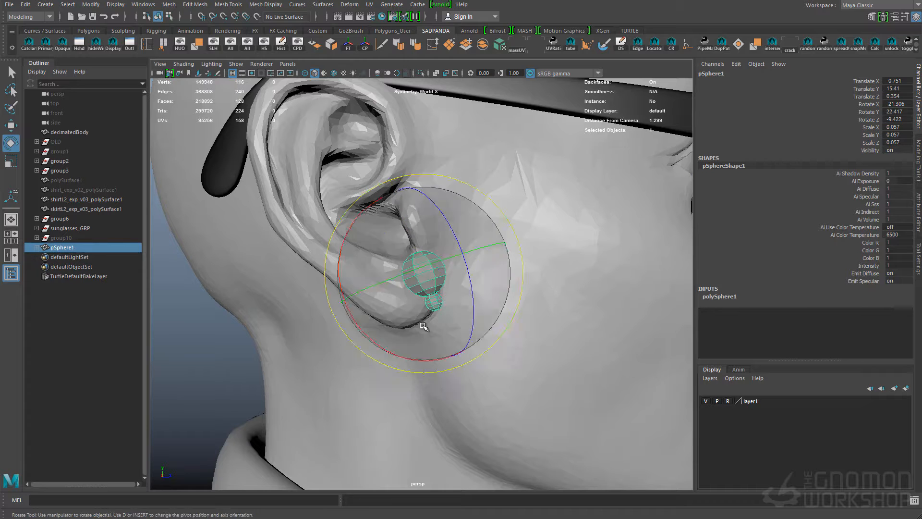
pyautogui.click(427, 303)
pyautogui.keyDown('alt'); pyautogui.moveTo(426, 302); pyautogui.dragTo(328, 293, button='right'); pyautogui.keyUp('alt')
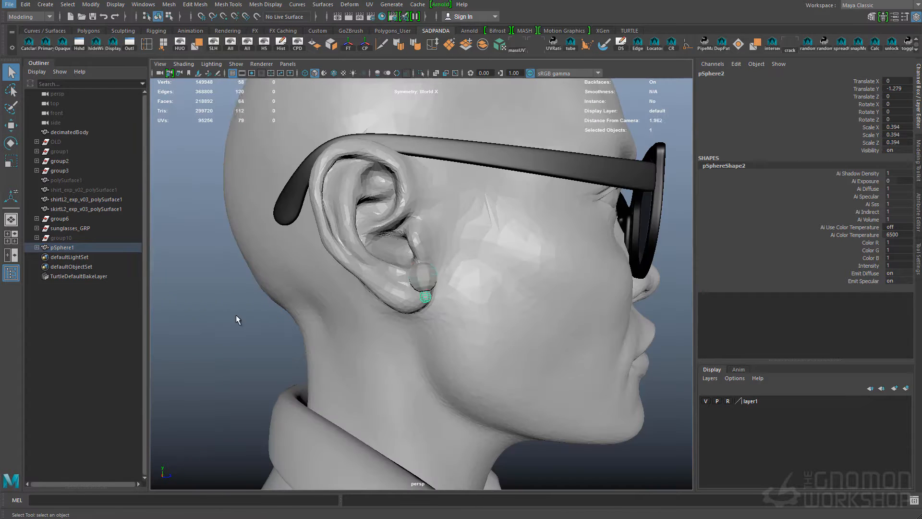
# Create a polygon torus and move it to the small sphere below the earlobe stud
pyautogui.press('q')
pyautogui.click(647, 413)
pyautogui.keyDown('alt'); pyautogui.moveTo(647, 413); pyautogui.dragTo(596, 327); pyautogui.keyUp('alt')
pyautogui.keyDown('alt'); pyautogui.moveTo(595, 327); pyautogui.dragTo(519, 252, button='right'); pyautogui.keyUp('alt')
pyautogui.keyDown('alt'); pyautogui.moveTo(403, 331); pyautogui.dragTo(442, 340); pyautogui.keyUp('alt')
pyautogui.press('w')
pyautogui.keyDown('alt'); pyautogui.moveTo(442, 339); pyautogui.dragTo(288, 293, button='right'); pyautogui.keyUp('alt')
pyautogui.moveTo(485, 441); pyautogui.dragTo(457, 405)
pyautogui.moveTo(411, 294); pyautogui.dragTo(412, 180)
pyautogui.keyDown('alt'); pyautogui.moveTo(307, 240); pyautogui.dragTo(376, 253, button='right'); pyautogui.keyUp('alt')
pyautogui.keyDown('alt'); pyautogui.moveTo(376, 253); pyautogui.dragTo(408, 250); pyautogui.keyUp('alt')
pyautogui.click(223, 225)
pyautogui.middleClick(394, 250)
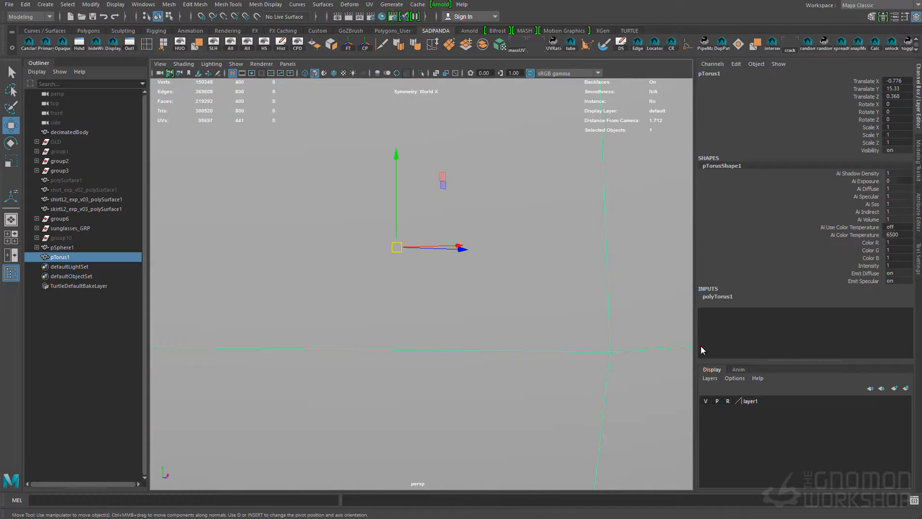
# Rotate the torus upright and set its section radius to 0.1, with 16 axis and 8 height subdivisions
pyautogui.keyDown('alt'); pyautogui.moveTo(518, 360); pyautogui.dragTo(408, 288, button='right'); pyautogui.keyUp('alt')
pyautogui.press('e')
pyautogui.moveTo(408, 245); pyautogui.dragTo(408, 288)
pyautogui.click(717, 296)
pyautogui.click(896, 312)
pyautogui.write('0.1')
pyautogui.press('Return')
pyautogui.moveTo(862, 327); pyautogui.dragTo(862, 334)
pyautogui.write('8')
pyautogui.press('Return')
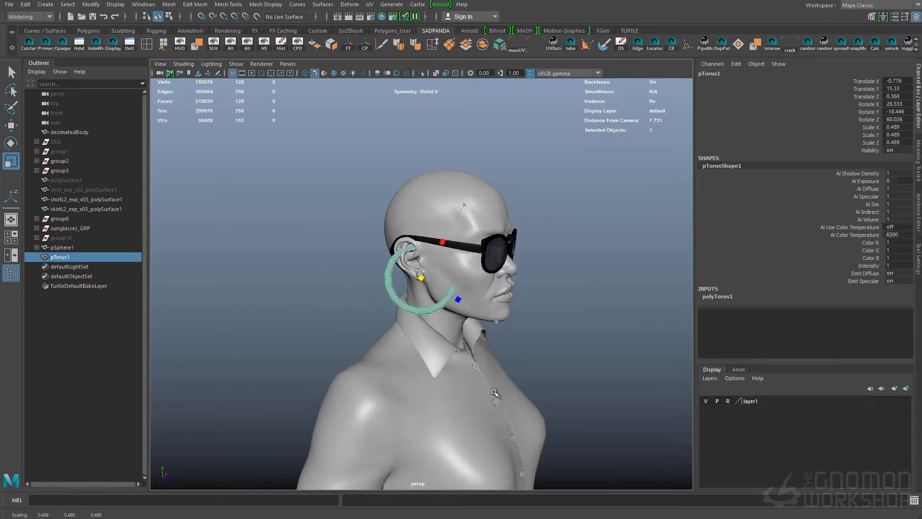
# Scale the torus down to earring size and hang it as a hoop through the small sphere
pyautogui.press('f')
pyautogui.moveTo(421, 204); pyautogui.dragTo(422, 283)
pyautogui.keyDown('alt'); pyautogui.moveTo(374, 307); pyautogui.dragTo(490, 327); pyautogui.keyUp('alt')
pyautogui.moveTo(415, 365); pyautogui.dragTo(416, 359)
pyautogui.keyDown('alt'); pyautogui.moveTo(562, 338); pyautogui.dragTo(399, 316); pyautogui.keyUp('alt')
pyautogui.keyDown('alt'); pyautogui.moveTo(375, 307); pyautogui.dragTo(424, 303, button='right'); pyautogui.keyUp('alt')
# Rotate the small sphere 90 degrees around X so its poles face along the hoop
pyautogui.click(423, 302)
pyautogui.keyDown('alt'); pyautogui.moveTo(423, 302); pyautogui.dragTo(476, 262); pyautogui.keyUp('alt')
pyautogui.press('e')
pyautogui.keyDown('alt'); pyautogui.moveTo(494, 329); pyautogui.dragTo(533, 336, button='right'); pyautogui.keyUp('alt')
pyautogui.keyDown('alt'); pyautogui.moveTo(480, 331); pyautogui.dragTo(446, 317); pyautogui.keyUp('alt')
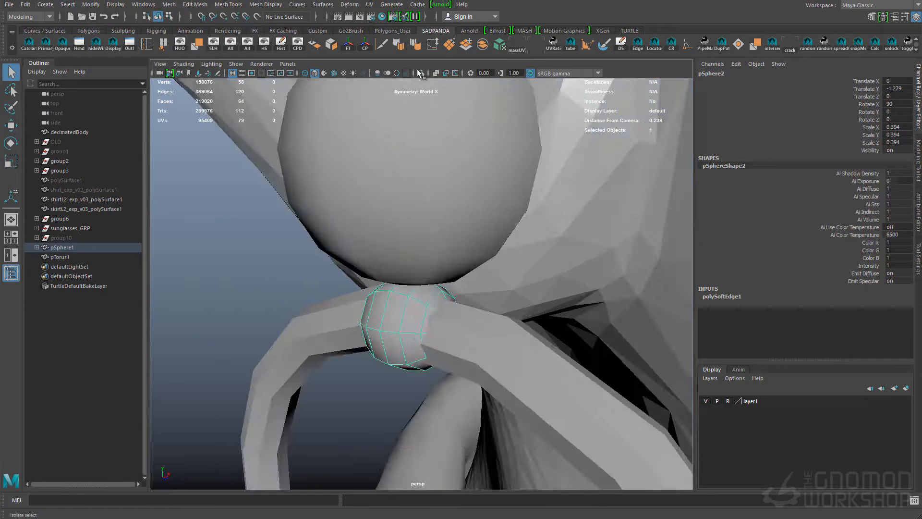
# Isolate the small sphere, remove both pole caps to form an open ring, and extrude its faces for thickness
pyautogui.hotkey('ctrl', '1')
pyautogui.moveTo(485, 344); pyautogui.dragTo(463, 344, button='right')
pyautogui.click(464, 345)
pyautogui.keyDown('alt'); pyautogui.moveTo(463, 345); pyautogui.dragTo(480, 307); pyautogui.keyUp('alt')
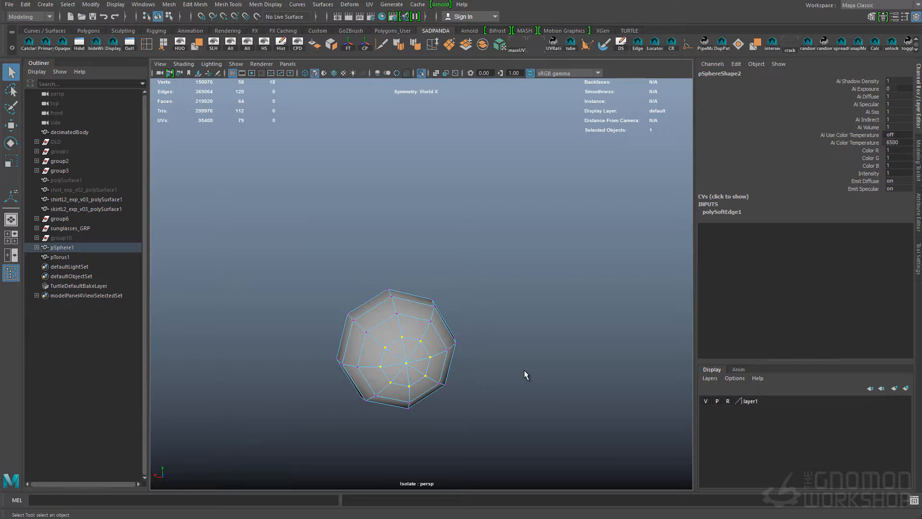
pyautogui.hotkey('ctrl', '1')
pyautogui.keyDown('alt'); pyautogui.moveTo(469, 350); pyautogui.dragTo(462, 343); pyautogui.keyUp('alt')
pyautogui.keyDown('shift'); pyautogui.moveTo(409, 307); pyautogui.dragTo(415, 336, button='right'); pyautogui.keyUp('shift')
pyautogui.moveTo(354, 290); pyautogui.dragTo(355, 292)
pyautogui.hotkey('ctrl', 'e')
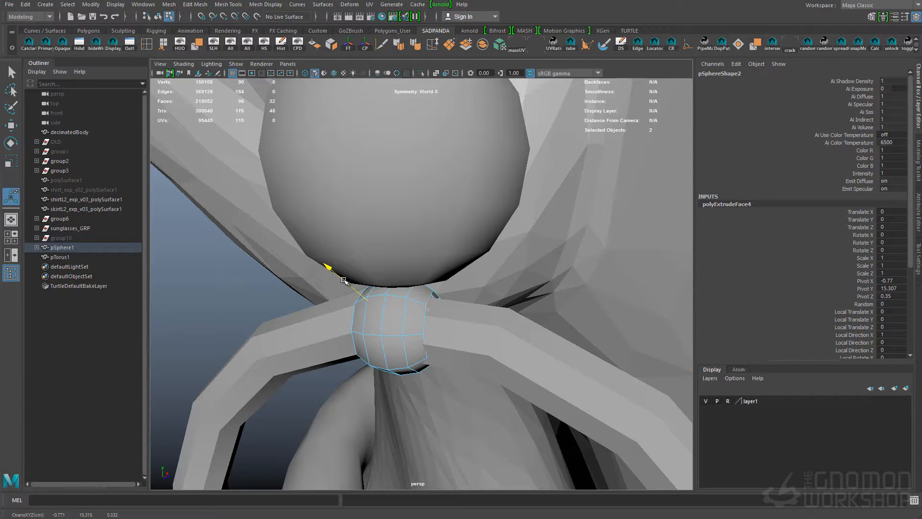
# Return to object mode and turn on smooth preview for the connecting ring and the hoop
pyautogui.press('F8')
pyautogui.keyDown('alt'); pyautogui.moveTo(391, 318); pyautogui.dragTo(415, 300, button='right'); pyautogui.keyUp('alt')
pyautogui.press('3')
pyautogui.click(413, 304)
pyautogui.press('3')
pyautogui.click(415, 299)
# Resize the connecting ring to scale 0.413, 0.327, 0.413 and rotate it together with the hoop below the stud
pyautogui.keyDown('ctrl'); pyautogui.moveTo(487, 311); pyautogui.dragTo(491, 312); pyautogui.keyUp('ctrl')
pyautogui.keyDown('alt'); pyautogui.moveTo(461, 310); pyautogui.dragTo(483, 295); pyautogui.keyUp('alt')
pyautogui.keyDown('alt'); pyautogui.moveTo(483, 298); pyautogui.dragTo(423, 305); pyautogui.keyUp('alt')
pyautogui.keyDown('alt'); pyautogui.moveTo(423, 305); pyautogui.dragTo(449, 331, button='right'); pyautogui.keyUp('alt')
pyautogui.keyDown('alt'); pyautogui.moveTo(358, 289); pyautogui.dragTo(380, 292); pyautogui.keyUp('alt')
pyautogui.press('w')
pyautogui.moveTo(429, 340)
pyautogui.keyDown('alt'); pyautogui.mouseDown()
pyautogui.moveTo(497, 327)
pyautogui.moveTo(438, 348)
pyautogui.mouseUp(); pyautogui.keyUp('alt')
pyautogui.press('e')
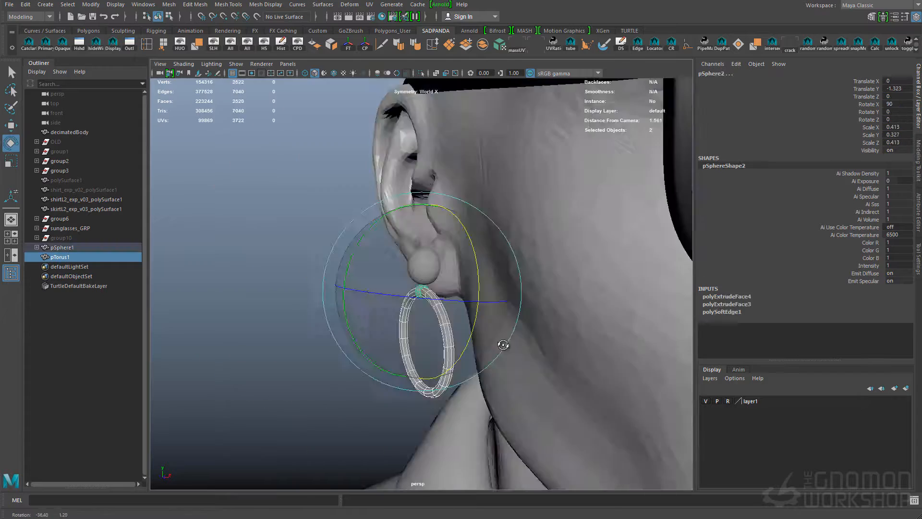
pyautogui.keyDown('alt'); pyautogui.moveTo(438, 347); pyautogui.dragTo(374, 307, button='right'); pyautogui.keyUp('alt')
# Combine the stud, connecting ring and hoop into a single earring mesh
pyautogui.press('q')
pyautogui.click(531, 293)
pyautogui.keyDown('alt'); pyautogui.moveTo(531, 292); pyautogui.dragTo(424, 269); pyautogui.keyUp('alt')
pyautogui.click(424, 269)
pyautogui.click(486, 46)
pyautogui.press('4')
pyautogui.press('5')
pyautogui.click(336, 300)
pyautogui.click(63, 247)
pyautogui.moveTo(577, 332)
pyautogui.keyDown('alt'); pyautogui.mouseDown()
pyautogui.moveTo(479, 340)
pyautogui.moveTo(576, 343)
pyautogui.mouseUp(); pyautogui.keyUp('alt')
# Duplicate the earring, mirror the copy with Scale X -1, and group the earrings
pyautogui.hotkey('ctrl', 'd')
pyautogui.click(902, 128)
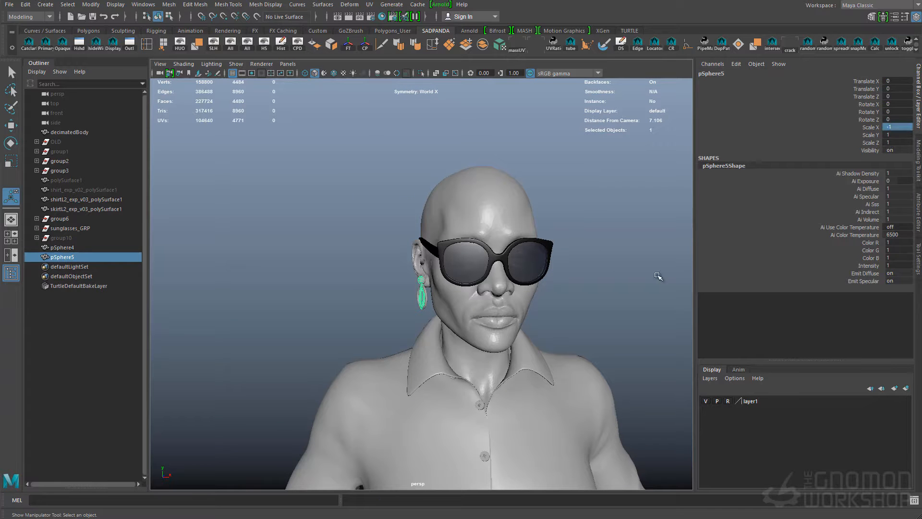
pyautogui.hotkey('ctrl', 'g')
pyautogui.keyDown('shift'); pyautogui.click(422, 296); pyautogui.keyUp('shift')
# Combine the grouped earrings into one mesh and delete its construction history
pyautogui.click(483, 44)
pyautogui.hotkey('alt', 'shift', 'd')
pyautogui.press('q')
pyautogui.click(365, 297)
# Save the scene with the finished earrings, continuing past the student version notice
pyautogui.keyDown('alt'); pyautogui.moveTo(384, 297); pyautogui.dragTo(342, 287, button='right'); pyautogui.keyUp('alt')
pyautogui.click(422, 294)
pyautogui.rightClick(410, 291)
pyautogui.click(571, 307)
pyautogui.keyDown('alt'); pyautogui.moveTo(571, 322); pyautogui.dragTo(514, 310, button='right'); pyautogui.keyUp('alt')
pyautogui.keyDown('alt'); pyautogui.moveTo(557, 332); pyautogui.dragTo(492, 329); pyautogui.keyUp('alt')
pyautogui.hotkey('ctrl', 's')
pyautogui.click(577, 365)
# Create a polygon cylinder and move it out beside the skirt, below the character's left hand
pyautogui.keyDown('alt'); pyautogui.moveTo(491, 330); pyautogui.dragTo(481, 356, button='right'); pyautogui.keyUp('alt')
pyautogui.keyDown('alt'); pyautogui.moveTo(519, 374); pyautogui.dragTo(524, 315, button='middle'); pyautogui.keyUp('alt')
pyautogui.keyDown('shift'); pyautogui.rightClick(530, 310); pyautogui.keyUp('shift')
pyautogui.keyDown('alt'); pyautogui.moveTo(473, 315); pyautogui.dragTo(523, 346, button='right'); pyautogui.keyUp('alt')
pyautogui.keyDown('alt'); pyautogui.moveTo(473, 475); pyautogui.dragTo(462, 368, button='middle'); pyautogui.keyUp('alt')
pyautogui.click(749, 297)
pyautogui.click(458, 389)
pyautogui.press('w')
pyautogui.keyDown('alt'); pyautogui.moveTo(509, 336); pyautogui.dragTo(456, 326, button='right'); pyautogui.keyUp('alt')
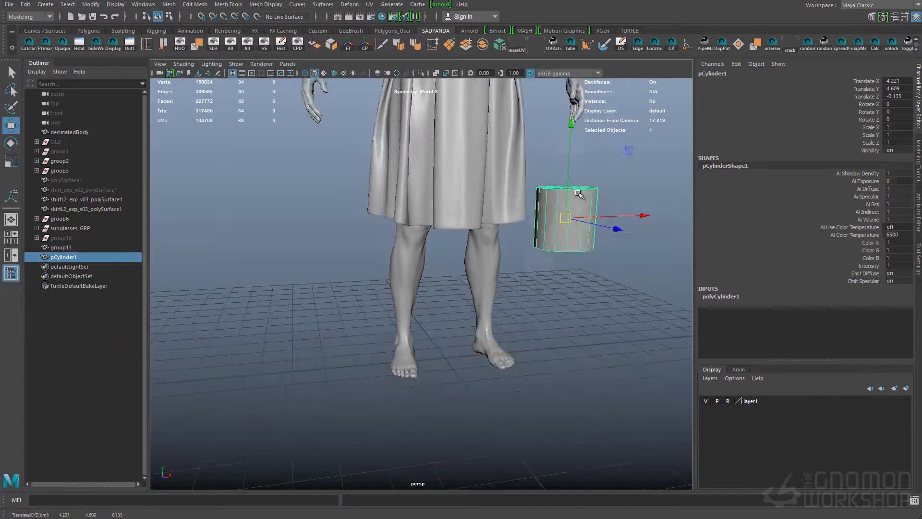
# Move the cylinder up over the character's left forearm and tilt it to follow the arm, about 21 degrees in Z
pyautogui.moveTo(443, 355); pyautogui.dragTo(521, 207)
pyautogui.keyDown('alt'); pyautogui.moveTo(521, 212); pyautogui.dragTo(557, 221, button='right'); pyautogui.keyUp('alt')
pyautogui.keyDown('alt'); pyautogui.moveTo(552, 225); pyautogui.dragTo(494, 346, button='middle'); pyautogui.keyUp('alt')
pyautogui.moveTo(492, 351); pyautogui.dragTo(490, 196)
pyautogui.keyDown('alt'); pyautogui.moveTo(601, 250); pyautogui.dragTo(567, 254); pyautogui.keyUp('alt')
pyautogui.press('e')
pyautogui.moveTo(553, 259); pyautogui.dragTo(543, 288)
pyautogui.keyDown('alt'); pyautogui.moveTo(505, 307); pyautogui.dragTo(527, 317, button='right'); pyautogui.keyUp('alt')
# Scale the cylinder down and position it as a short band around the character's left wrist
pyautogui.press('r')
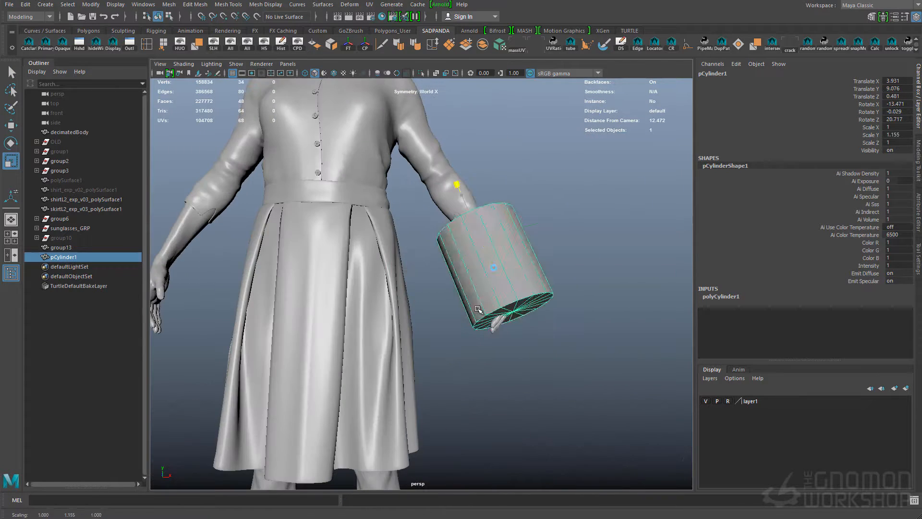
pyautogui.keyDown('alt'); pyautogui.moveTo(428, 271); pyautogui.dragTo(317, 288); pyautogui.keyUp('alt')
pyautogui.press('w')
pyautogui.moveTo(292, 232); pyautogui.dragTo(318, 237)
pyautogui.keyDown('alt'); pyautogui.moveTo(413, 206); pyautogui.dragTo(276, 248); pyautogui.keyUp('alt')
pyautogui.press('r')
pyautogui.moveTo(411, 187); pyautogui.dragTo(410, 221)
pyautogui.press('w')
pyautogui.press('f')
pyautogui.keyDown('alt'); pyautogui.moveTo(418, 315); pyautogui.dragTo(505, 309); pyautogui.keyUp('alt')
pyautogui.keyDown('alt'); pyautogui.moveTo(504, 310); pyautogui.dragTo(461, 305, button='right'); pyautogui.keyUp('alt')
pyautogui.moveTo(427, 287); pyautogui.dragTo(436, 325)
# Duplicate the wrist band and move the original up the forearm, aligned with the arm
pyautogui.hotkey('ctrl', 'd')
pyautogui.click(451, 247)
pyautogui.press('f')
pyautogui.keyDown('alt'); pyautogui.moveTo(450, 247); pyautogui.dragTo(346, 276); pyautogui.keyUp('alt')
pyautogui.press('e')
pyautogui.press('w')
pyautogui.moveTo(422, 284); pyautogui.dragTo(413, 284)
# Flatten the upper cylinder into a thin ring, about 0.319 in X and Z and 0.025 in Y
pyautogui.press('r')
pyautogui.keyDown('ctrl'); pyautogui.moveTo(407, 202); pyautogui.dragTo(407, 206); pyautogui.keyUp('ctrl')
pyautogui.press('f')
pyautogui.keyDown('alt'); pyautogui.moveTo(582, 312); pyautogui.dragTo(559, 327); pyautogui.keyUp('alt')
pyautogui.keyDown('ctrl'); pyautogui.moveTo(428, 204); pyautogui.dragTo(429, 202); pyautogui.keyUp('ctrl')
pyautogui.keyDown('alt'); pyautogui.moveTo(432, 222); pyautogui.dragTo(495, 202); pyautogui.keyUp('alt')
pyautogui.press('w')
pyautogui.moveTo(497, 265); pyautogui.dragTo(391, 243)
# Delete the cap faces of the thin ring so only its outer wall remains
pyautogui.press('q')
pyautogui.press('4')
pyautogui.press('Delete')
pyautogui.press('5')
pyautogui.keyDown('alt'); pyautogui.moveTo(506, 277); pyautogui.dragTo(518, 247); pyautogui.keyUp('alt')
# Reverse the ring's normals and extrude its faces to give the ring thickness
pyautogui.click(517, 246)
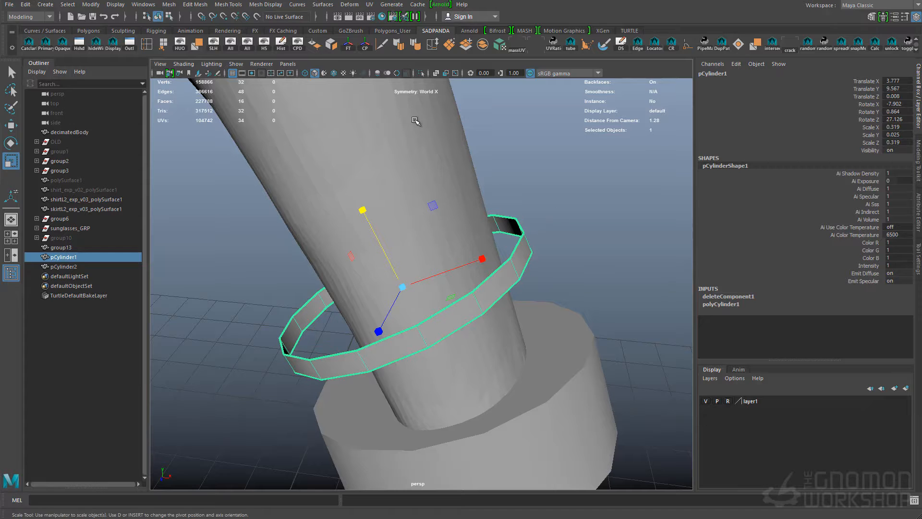
pyautogui.click(314, 45)
pyautogui.moveTo(443, 257); pyautogui.dragTo(441, 258)
pyautogui.moveTo(495, 225); pyautogui.dragTo(536, 198, button='right')
pyautogui.press('r')
pyautogui.moveTo(365, 207); pyautogui.dragTo(368, 215)
# Bevel the ring's edges with 2 segments
pyautogui.keyDown('alt'); pyautogui.moveTo(500, 255); pyautogui.dragTo(334, 229); pyautogui.keyUp('alt')
pyautogui.press('q')
pyautogui.moveTo(332, 227); pyautogui.dragTo(315, 226, button='right')
pyautogui.keyDown('alt'); pyautogui.moveTo(329, 272); pyautogui.dragTo(485, 260); pyautogui.keyUp('alt')
pyautogui.hotkey('ctrl', 'b')
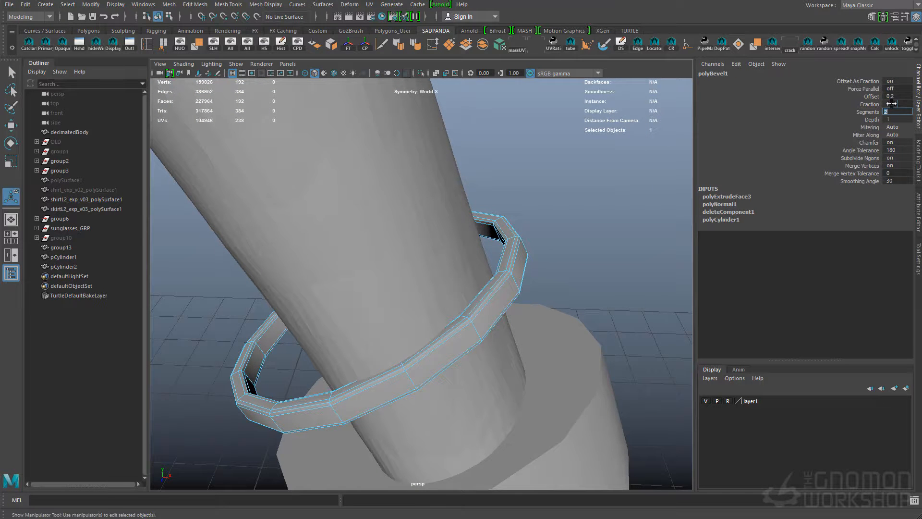
pyautogui.keyDown('alt'); pyautogui.moveTo(635, 153); pyautogui.dragTo(617, 141); pyautogui.keyUp('alt')
# Turn on smooth preview for the beveled ring and select it as an object
pyautogui.press('q')
pyautogui.moveTo(473, 310); pyautogui.dragTo(576, 518, button='right')
pyautogui.press('3')
pyautogui.keyDown('alt'); pyautogui.moveTo(552, 288); pyautogui.dragTo(485, 252); pyautogui.keyUp('alt')
pyautogui.click(480, 246)
pyautogui.moveTo(477, 241); pyautogui.dragTo(559, 516, button='right')
pyautogui.click(544, 287)
pyautogui.keyDown('alt'); pyautogui.moveTo(544, 287); pyautogui.dragTo(384, 311); pyautogui.keyUp('alt')
pyautogui.click(470, 313)
pyautogui.keyDown('alt'); pyautogui.moveTo(469, 313); pyautogui.dragTo(449, 326); pyautogui.keyUp('alt')
# Enlarge the ring to about 0.329 in X and Z, tilt it about 45 degrees in Z and shift it up the forearm
pyautogui.press('r')
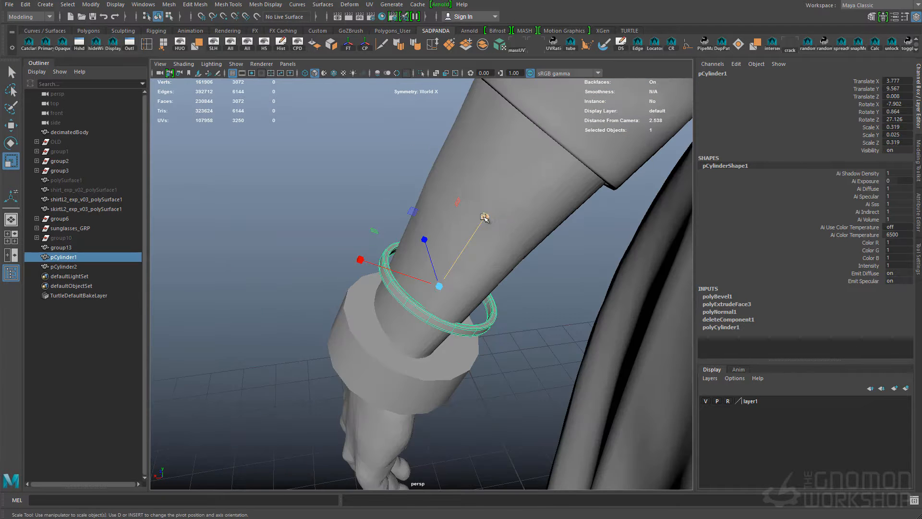
pyautogui.keyDown('alt'); pyautogui.moveTo(403, 273); pyautogui.dragTo(520, 262); pyautogui.keyUp('alt')
pyautogui.moveTo(408, 283); pyautogui.dragTo(368, 208)
pyautogui.keyDown('alt'); pyautogui.moveTo(368, 225); pyautogui.dragTo(428, 264); pyautogui.keyUp('alt')
pyautogui.hotkey('ctrl', 'z')
pyautogui.moveTo(413, 285); pyautogui.dragTo(421, 262)
pyautogui.keyDown('alt'); pyautogui.moveTo(421, 262); pyautogui.dragTo(471, 214); pyautogui.keyUp('alt')
pyautogui.press('e')
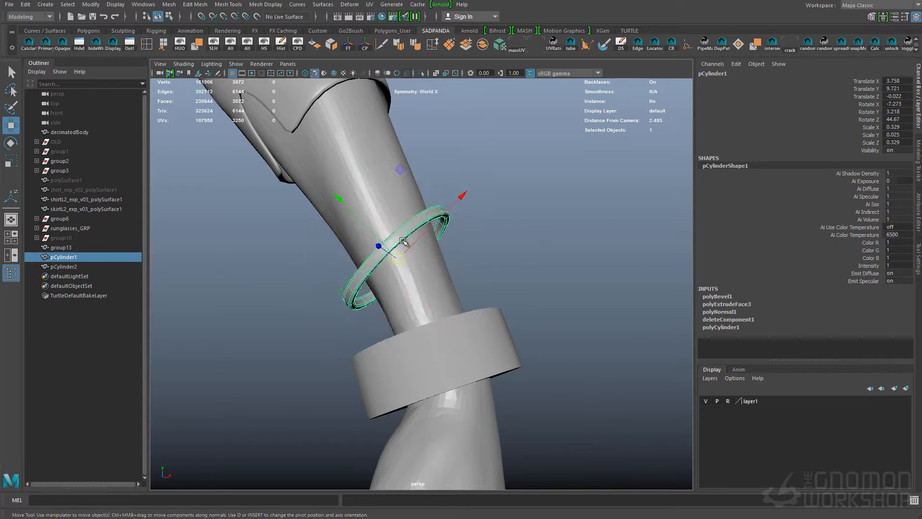
pyautogui.press('w')
pyautogui.keyDown('alt'); pyautogui.moveTo(473, 274); pyautogui.dragTo(496, 284); pyautogui.keyUp('alt')
# Select the wide wrist band and adjust its position and fit around the wrist
pyautogui.click(468, 338)
pyautogui.press('e')
pyautogui.press('w')
pyautogui.moveTo(427, 338); pyautogui.dragTo(415, 306)
pyautogui.keyDown('alt'); pyautogui.moveTo(543, 358); pyautogui.dragTo(488, 352); pyautogui.keyUp('alt')
pyautogui.press('r')
pyautogui.press('w')
pyautogui.moveTo(413, 328); pyautogui.dragTo(392, 323)
pyautogui.keyDown('alt'); pyautogui.moveTo(447, 326); pyautogui.dragTo(509, 348); pyautogui.keyUp('alt')
# Duplicate the band and turn the copy into a small disc, about 0.124 in X and Z, on the wrist's outer side
pyautogui.hotkey('ctrl', 'd')
pyautogui.moveTo(479, 317); pyautogui.dragTo(575, 270)
pyautogui.press('r')
pyautogui.press('e')
pyautogui.press('r')
pyautogui.moveTo(555, 319); pyautogui.dragTo(534, 328, button='middle')
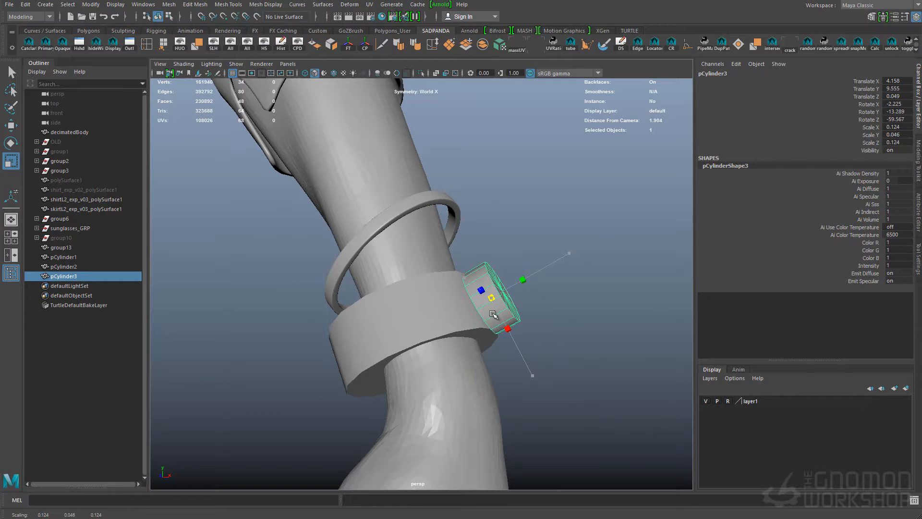
pyautogui.moveTo(528, 275); pyautogui.dragTo(531, 275)
pyautogui.keyDown('alt'); pyautogui.moveTo(530, 274); pyautogui.dragTo(388, 345); pyautogui.keyUp('alt')
# Scale the wrist band to fit the wrist more closely, about 0.209 in X, 0.112 in Y and 0.307 in Z
pyautogui.click(393, 344)
pyautogui.press('r')
pyautogui.moveTo(348, 292)
pyautogui.mouseDown()
pyautogui.moveTo(362, 299)
pyautogui.moveTo(355, 293)
pyautogui.mouseUp()
pyautogui.keyDown('alt'); pyautogui.moveTo(355, 293); pyautogui.dragTo(470, 314); pyautogui.keyUp('alt')
pyautogui.keyDown('shift'); pyautogui.click(416, 344); pyautogui.keyUp('shift')
pyautogui.moveTo(336, 350); pyautogui.dragTo(338, 350)
pyautogui.keyDown('alt'); pyautogui.moveTo(339, 350); pyautogui.dragTo(235, 343); pyautogui.keyUp('alt')
pyautogui.click(412, 343)
pyautogui.press('r')
pyautogui.keyDown('alt'); pyautogui.moveTo(347, 302); pyautogui.dragTo(392, 243); pyautogui.keyUp('alt')
# Move the wrist band so that it sits around the wrist against the small disc
pyautogui.press('w')
pyautogui.moveTo(480, 191); pyautogui.dragTo(486, 186)
pyautogui.keyDown('alt'); pyautogui.moveTo(509, 245); pyautogui.dragTo(548, 217); pyautogui.keyUp('alt')
pyautogui.press('w')
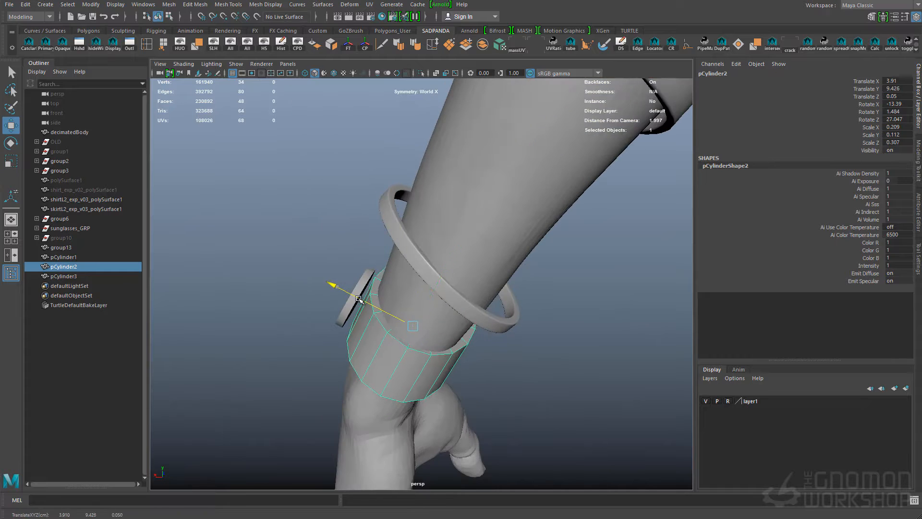
pyautogui.moveTo(335, 283); pyautogui.dragTo(332, 281)
pyautogui.keyDown('alt'); pyautogui.moveTo(332, 281); pyautogui.dragTo(339, 288); pyautogui.keyUp('alt')
# Delete the cap faces at both ends of the wrist band
pyautogui.press('q')
pyautogui.moveTo(387, 344); pyautogui.dragTo(385, 373, button='right')
pyautogui.press('Delete')
pyautogui.moveTo(459, 367); pyautogui.dragTo(482, 345, button='right')
pyautogui.click(485, 360)
pyautogui.click(425, 376)
pyautogui.press('r')
pyautogui.keyDown('alt'); pyautogui.moveTo(424, 376); pyautogui.dragTo(453, 271); pyautogui.keyUp('alt')
pyautogui.press('q')
pyautogui.click(424, 266)
# Select the small disc's front faces, extrude them and scale them inward to form a rim
pyautogui.click(510, 314)
pyautogui.press('w')
pyautogui.press('f')
pyautogui.scroll(-4, 514, 368)
pyautogui.press('q')
pyautogui.click(563, 346)
pyautogui.click(421, 286)
pyautogui.press('f')
pyautogui.moveTo(447, 274); pyautogui.dragTo(447, 312, button='right')
pyautogui.moveTo(402, 266)
pyautogui.mouseDown()
pyautogui.moveTo(430, 283)
pyautogui.moveTo(399, 284)
pyautogui.moveTo(457, 294)
pyautogui.moveTo(401, 277)
pyautogui.mouseUp()
pyautogui.hotkey('ctrl', 'e')
pyautogui.press('r')
# Extrude the disc's inner front faces several more times and push them inward to recess the dial
pyautogui.hotkey('ctrl', 'e')
pyautogui.press('r')
pyautogui.press('4')
pyautogui.press('5')
pyautogui.keyDown('alt'); pyautogui.moveTo(535, 336); pyautogui.dragTo(497, 290); pyautogui.keyUp('alt')
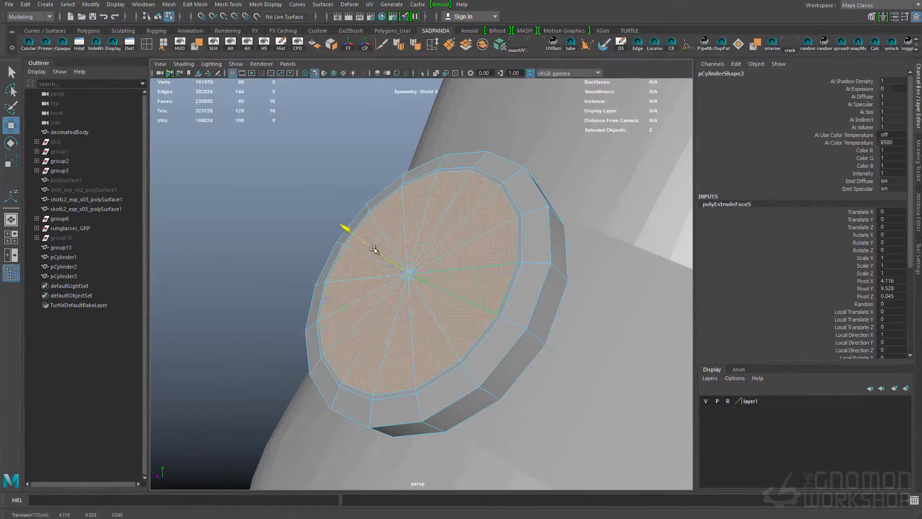
pyautogui.hotkey('ctrl', 'e')
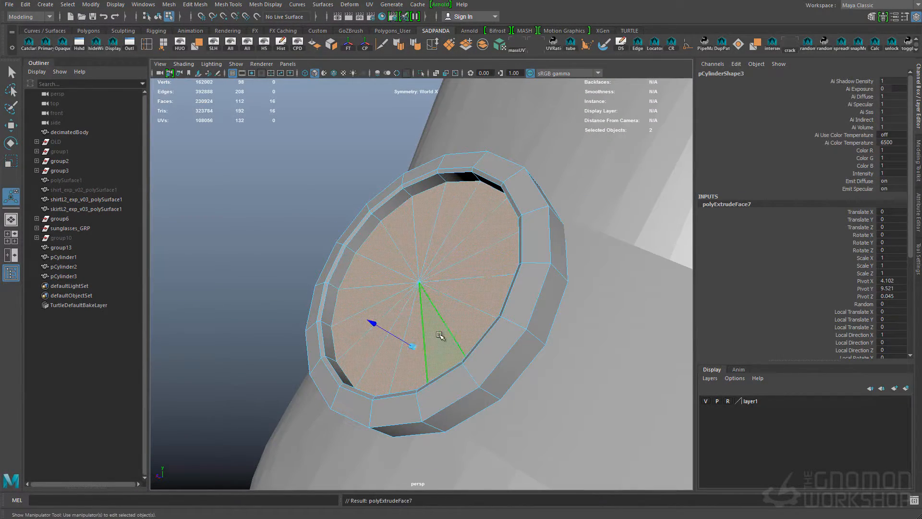
pyautogui.keyDown('alt'); pyautogui.moveTo(422, 311); pyautogui.dragTo(432, 307); pyautogui.keyUp('alt')
pyautogui.moveTo(402, 272); pyautogui.dragTo(379, 251, button='right')
# Insert supporting edge loops around the disc's rim and recess
pyautogui.click(341, 251)
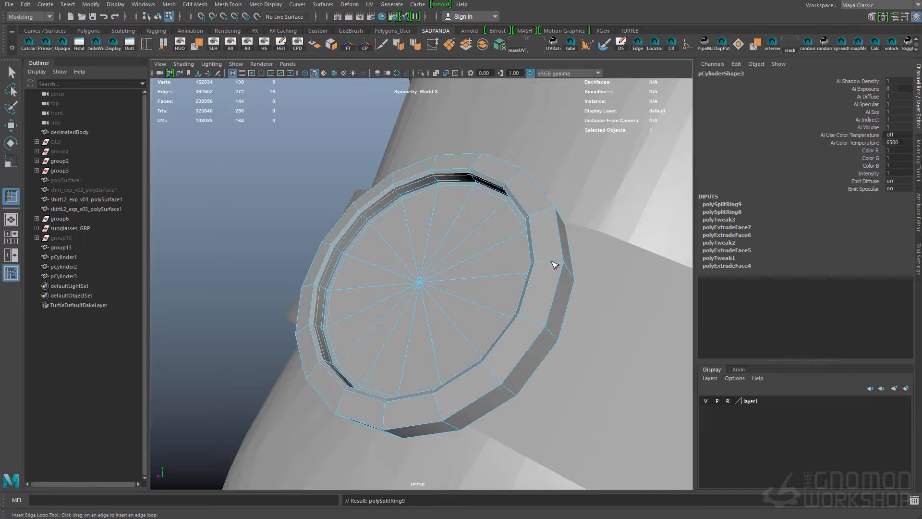
pyautogui.click(536, 262)
pyautogui.moveTo(538, 263)
pyautogui.keyDown('alt'); pyautogui.mouseDown()
pyautogui.moveTo(549, 292)
pyautogui.moveTo(534, 266)
pyautogui.mouseUp(); pyautogui.keyUp('alt')
pyautogui.click(505, 269)
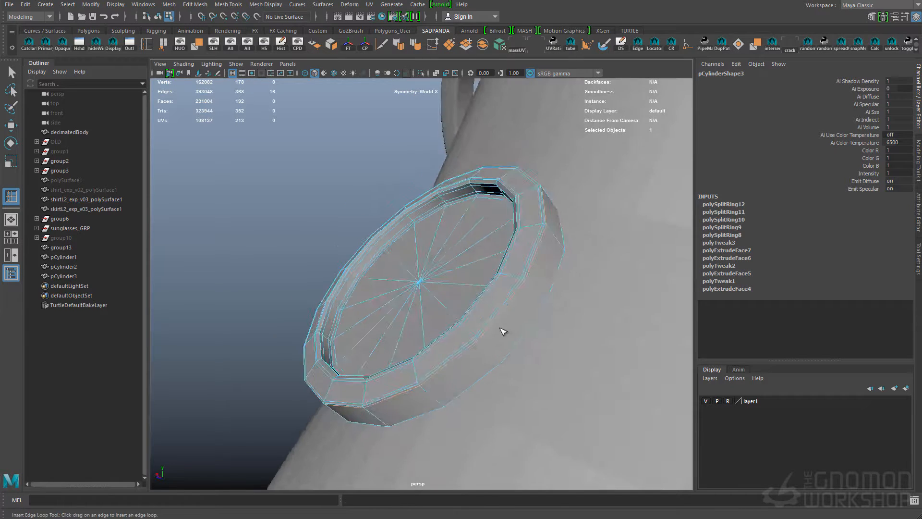
# Undo the last edge loop on the disc, return to object selection and clear the selection
pyautogui.press('q')
pyautogui.keyDown('alt'); pyautogui.moveTo(483, 331); pyautogui.dragTo(523, 333); pyautogui.keyUp('alt')
pyautogui.hotkey('ctrl', 'z')
pyautogui.hotkey('ctrl', 'z')
pyautogui.moveTo(483, 294)
pyautogui.keyDown('alt'); pyautogui.mouseDown()
pyautogui.moveTo(484, 315)
pyautogui.moveTo(422, 350)
pyautogui.moveTo(528, 350)
pyautogui.moveTo(431, 350)
pyautogui.moveTo(409, 300)
pyautogui.moveTo(505, 309)
pyautogui.moveTo(461, 325)
pyautogui.moveTo(436, 308)
pyautogui.moveTo(488, 282)
pyautogui.moveTo(432, 302)
pyautogui.moveTo(488, 306)
pyautogui.mouseUp(); pyautogui.keyUp('alt')
pyautogui.scroll(-3, 494, 362)
pyautogui.click(618, 377)
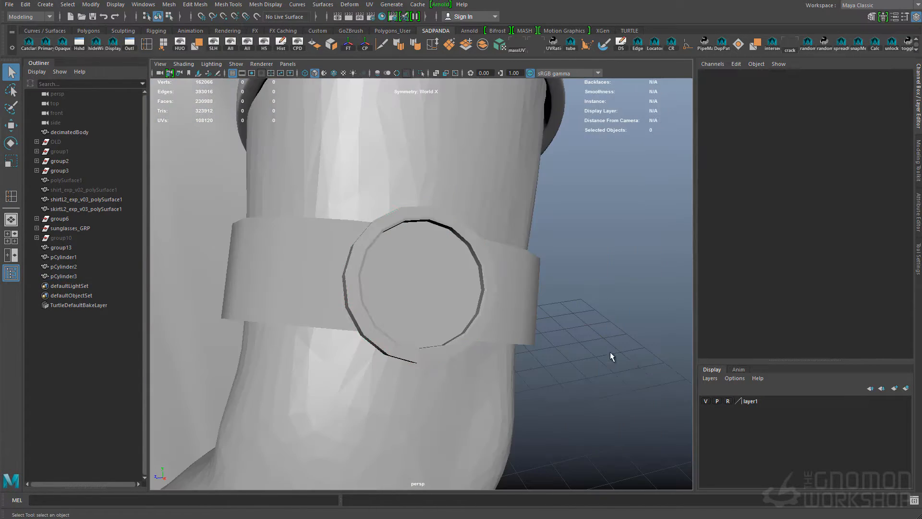
# Create a polygon cube, scale it down and place it beside the watch disc
pyautogui.keyDown('shift'); pyautogui.moveTo(616, 349); pyautogui.dragTo(616, 384, button='right'); pyautogui.keyUp('shift')
pyautogui.press('w')
pyautogui.moveTo(289, 245); pyautogui.dragTo(422, 263)
pyautogui.press('r')
pyautogui.moveTo(584, 286); pyautogui.dragTo(461, 286, button='middle')
pyautogui.press('w')
pyautogui.moveTo(452, 298); pyautogui.dragTo(609, 316)
# Give the cube the disc's rotation: X -2.225, Y -13.289, Z -59.567
pyautogui.press('q')
pyautogui.keyDown('shift'); pyautogui.click(403, 321); pyautogui.keyUp('shift')
pyautogui.press('Tab')
pyautogui.press('Tab')
pyautogui.press('Return')
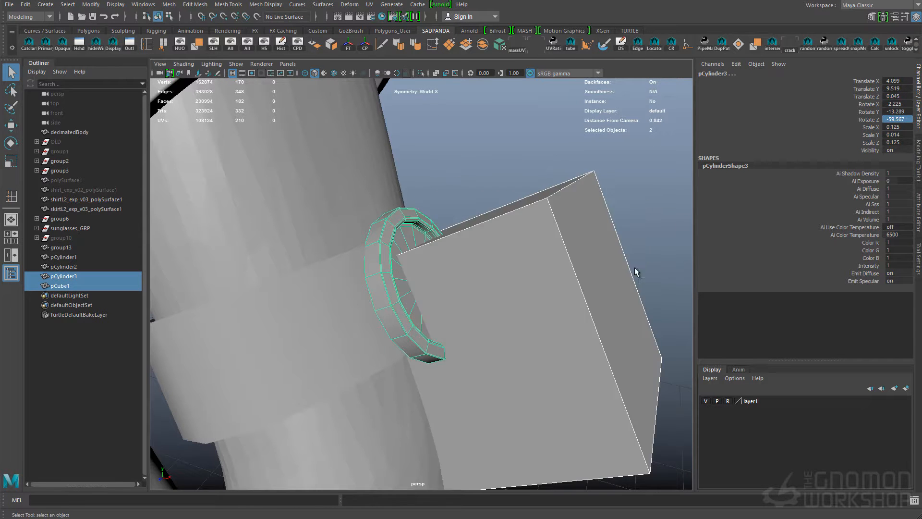
# Move the cube onto the watch disc's centre and scale it down to a small bar of about 0.025 × 0.007 × 0.007
pyautogui.click(583, 307)
pyautogui.press('w')
pyautogui.moveTo(533, 319); pyautogui.dragTo(492, 284)
pyautogui.press('r')
pyautogui.moveTo(599, 333); pyautogui.dragTo(552, 317, button='middle')
pyautogui.keyDown('alt'); pyautogui.moveTo(578, 288); pyautogui.dragTo(558, 283); pyautogui.keyUp('alt')
pyautogui.moveTo(461, 309); pyautogui.dragTo(432, 348)
pyautogui.keyDown('alt'); pyautogui.moveTo(490, 226); pyautogui.dragTo(422, 250); pyautogui.keyUp('alt')
pyautogui.moveTo(442, 351); pyautogui.dragTo(420, 308)
pyautogui.moveTo(422, 284)
pyautogui.keyDown('alt'); pyautogui.mouseDown()
pyautogui.moveTo(482, 268)
pyautogui.moveTo(384, 288)
pyautogui.mouseUp(); pyautogui.keyUp('alt')
pyautogui.press('r')
pyautogui.moveTo(341, 274); pyautogui.dragTo(363, 283)
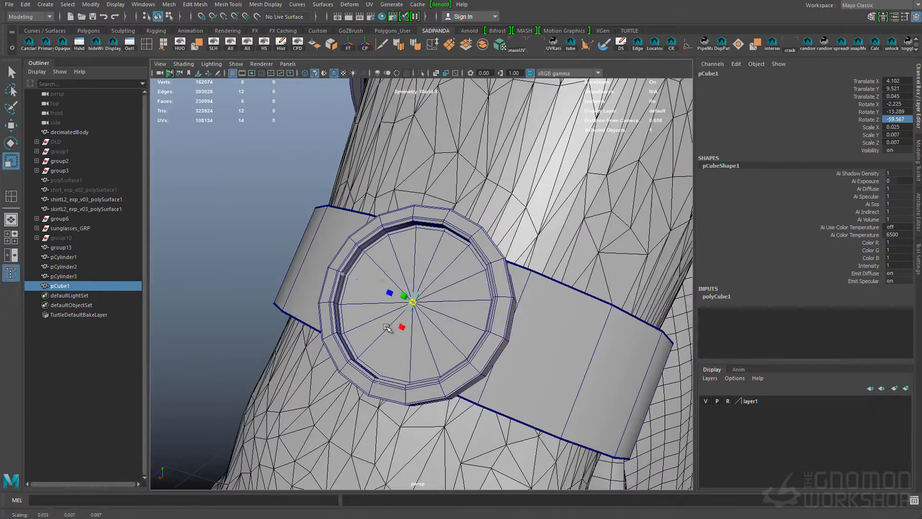
# Move the bar to the dial's inner rim and shape it into an hour marker scaled about 0.032 × 0.007 × 0.004
pyautogui.press('f')
pyautogui.keyDown('alt'); pyautogui.moveTo(423, 289); pyautogui.dragTo(401, 290, button='right'); pyautogui.keyUp('alt')
pyautogui.keyDown('alt'); pyautogui.moveTo(400, 290); pyautogui.dragTo(413, 307); pyautogui.keyUp('alt')
pyautogui.press('r')
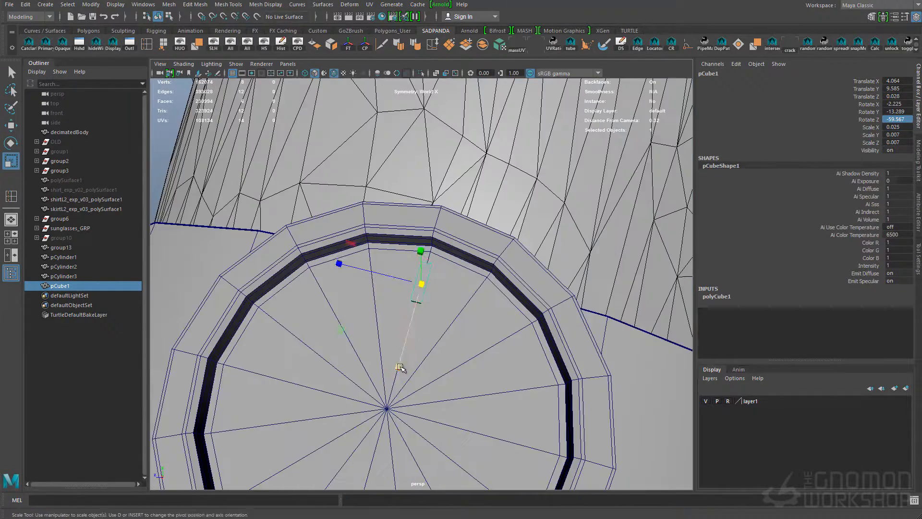
pyautogui.moveTo(366, 271); pyautogui.dragTo(373, 275)
pyautogui.keyDown('alt'); pyautogui.moveTo(374, 275); pyautogui.dragTo(435, 326); pyautogui.keyUp('alt')
pyautogui.press('r')
pyautogui.keyDown('alt'); pyautogui.moveTo(406, 328); pyautogui.dragTo(336, 328, button='right'); pyautogui.keyUp('alt')
pyautogui.press('q')
pyautogui.keyDown('alt'); pyautogui.moveTo(384, 312); pyautogui.dragTo(452, 312, button='right'); pyautogui.keyUp('alt')
# Place the hour marker's pivot at the centre of the watch disc
pyautogui.click(452, 191)
pyautogui.press('w')
pyautogui.keyDown('alt'); pyautogui.moveTo(469, 313); pyautogui.dragTo(498, 310); pyautogui.keyUp('alt')
pyautogui.click(429, 209)
pyautogui.click(427, 210)
pyautogui.press('w')
pyautogui.press('e')
pyautogui.hotkey('ctrl', 'z')
pyautogui.moveTo(410, 243)
pyautogui.keyDown('alt'); pyautogui.mouseDown(button='right')
pyautogui.moveTo(438, 240)
pyautogui.moveTo(410, 242)
pyautogui.mouseUp(button='right'); pyautogui.keyUp('alt')
pyautogui.keyDown('alt'); pyautogui.moveTo(409, 243); pyautogui.dragTo(514, 251); pyautogui.keyUp('alt')
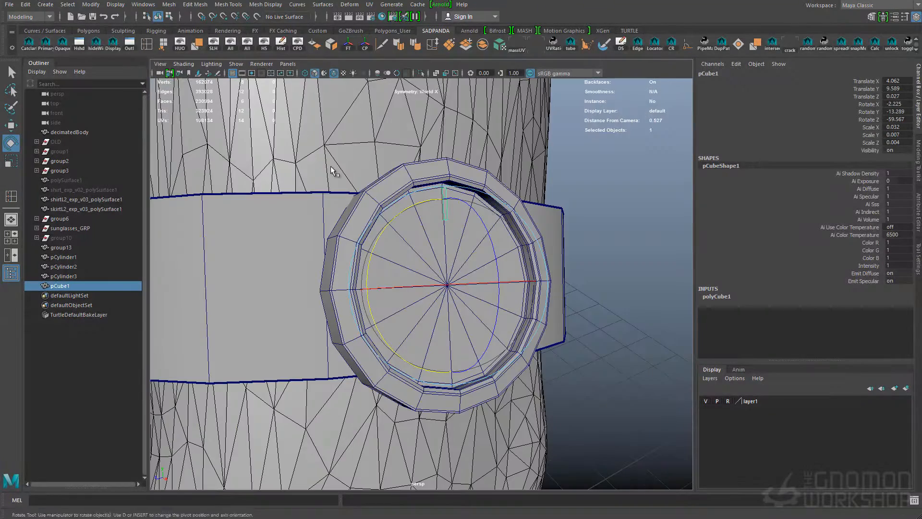
# Set Duplicate Special to 11 instances, Rotate Y 30 and Scale X 1, try it on the marker and undo the result
pyautogui.click(26, 5)
pyautogui.click(142, 154)
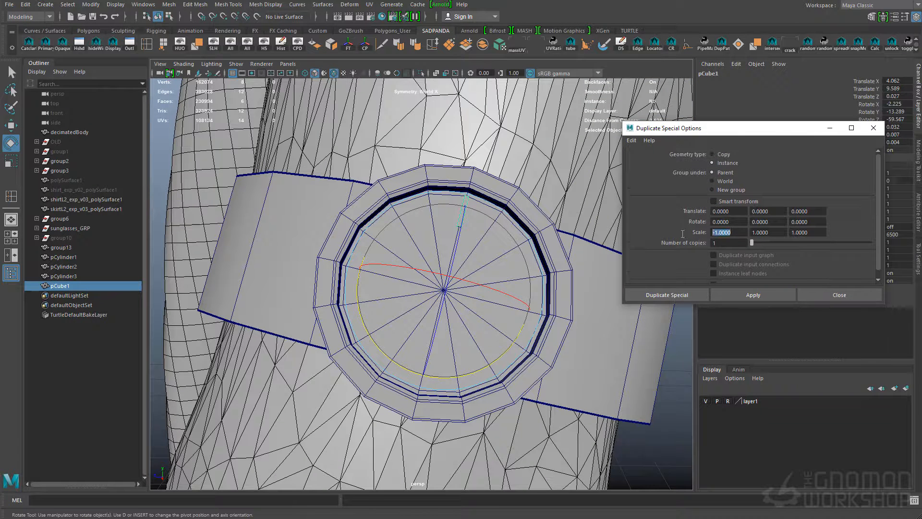
pyautogui.hotkey('ctrl', 'z')
pyautogui.hotkey('ctrl', 'z')
pyautogui.write('1')
pyautogui.click(753, 295)
pyautogui.click(583, 313)
pyautogui.hotkey('ctrl', 'z')
pyautogui.hotkey('ctrl', 'z')
# Parent the hour marker to the watch disc, duplicate the disc and set the copy's rotations to 0
pyautogui.keyDown('alt'); pyautogui.moveTo(480, 307); pyautogui.dragTo(499, 288); pyautogui.keyUp('alt')
pyautogui.press('q')
pyautogui.click(481, 291)
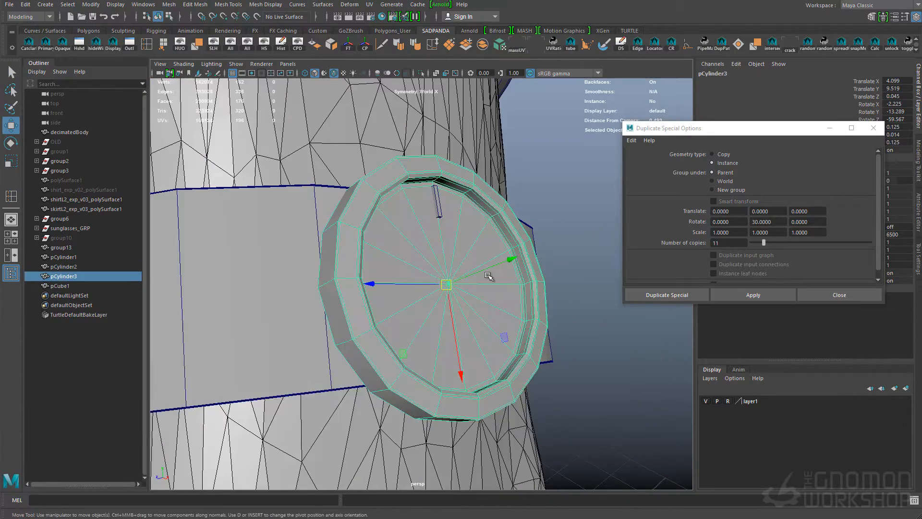
pyautogui.scroll(-5, 488, 276)
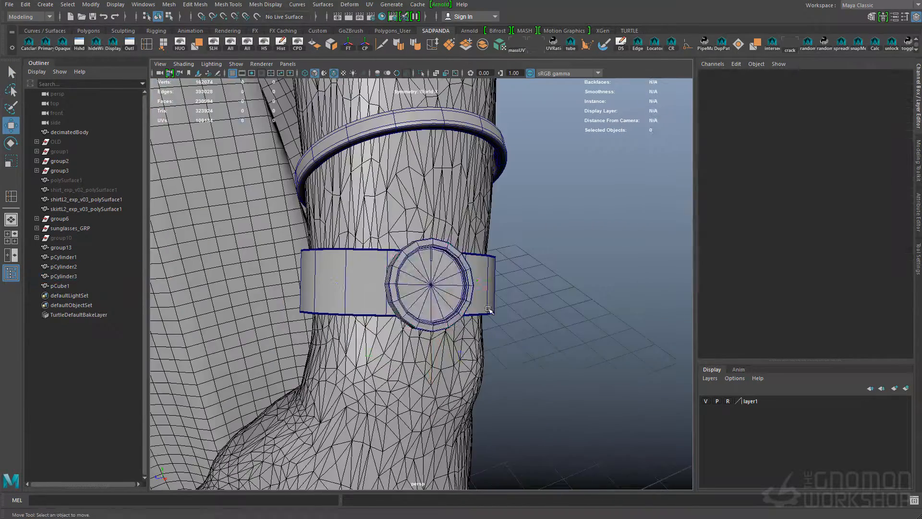
pyautogui.click(422, 276)
pyautogui.keyDown('alt'); pyautogui.moveTo(422, 276); pyautogui.dragTo(468, 336, button='right'); pyautogui.keyUp('alt')
pyautogui.keyDown('shift'); pyautogui.click(444, 241); pyautogui.keyUp('shift')
pyautogui.hotkey('ctrl', 'shift', 'c')
pyautogui.write('0')
pyautogui.press('Return')
# Isolate the straightened disc copy, unparent its hour marker and add the marker to the isolated view
pyautogui.keyDown('alt'); pyautogui.moveTo(417, 308); pyautogui.dragTo(475, 333); pyautogui.keyUp('alt')
pyautogui.click(422, 73)
pyautogui.hotkey('ctrl', 'z')
pyautogui.hotkey('ctrl', 'z')
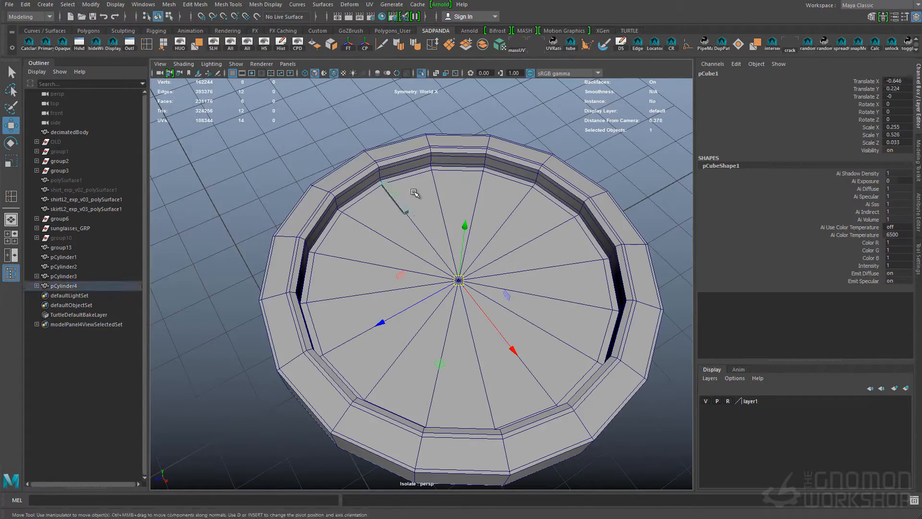
pyautogui.click(236, 64)
pyautogui.moveTo(262, 80)
pyautogui.click(376, 127)
# Test rotating the marker around the dial's centre on Y and undo the rotation
pyautogui.press('e')
pyautogui.press('w')
pyautogui.press('e')
pyautogui.moveTo(416, 351); pyautogui.dragTo(523, 336)
pyautogui.hotkey('ctrl', 'z')
# Duplicate the hour marker around the dial as 11 instances with Rotate Y 30
pyautogui.click(25, 4)
pyautogui.click(160, 154)
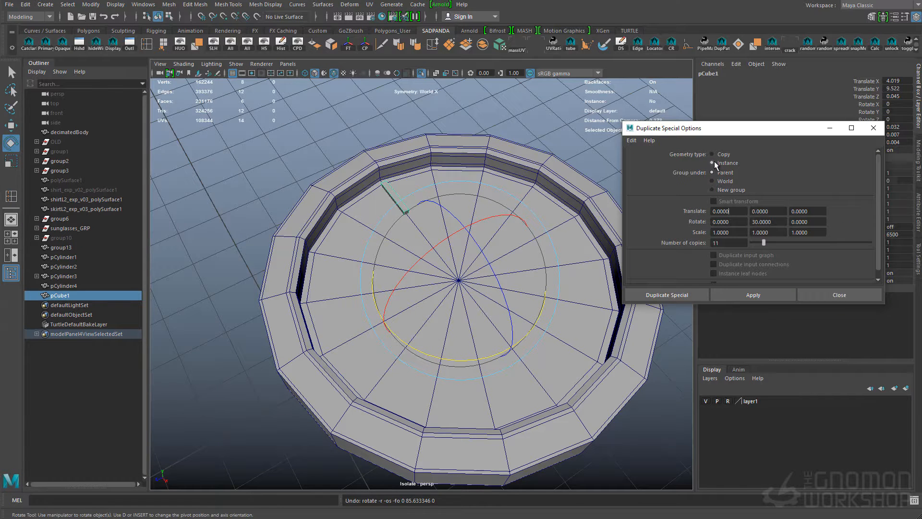
pyautogui.click(728, 293)
pyautogui.click(840, 294)
# Lower the top face of the hour markers to about Y 9.524 to make them thinner
pyautogui.press('q')
pyautogui.click(411, 198)
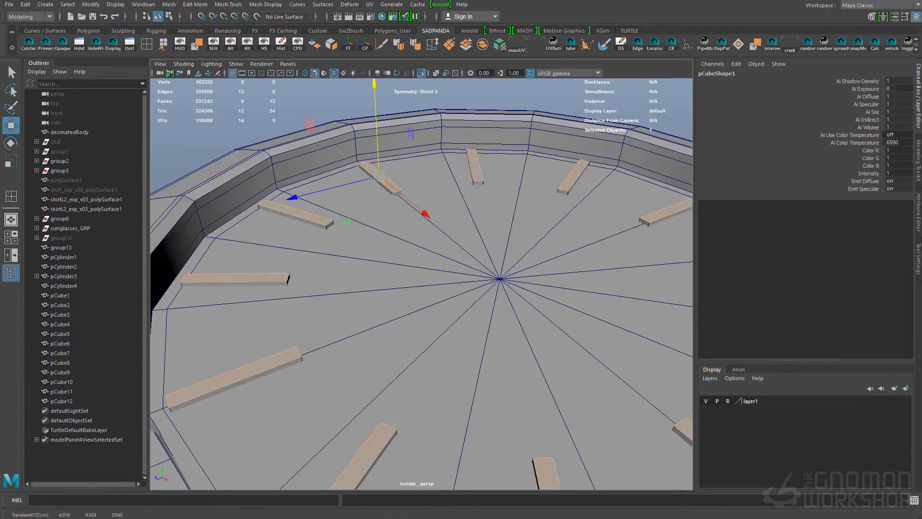
pyautogui.moveTo(619, 226)
pyautogui.keyDown('alt'); pyautogui.mouseDown(button='right')
pyautogui.moveTo(523, 231)
pyautogui.moveTo(619, 240)
pyautogui.mouseUp(button='right'); pyautogui.keyUp('alt')
pyautogui.keyDown('alt'); pyautogui.moveTo(457, 240); pyautogui.dragTo(457, 269); pyautogui.keyUp('alt')
pyautogui.doubleClick(398, 194)
pyautogui.press('q')
pyautogui.press('q')
# Duplicate the straightened disc and delete everything on the copy except the inner dial faces
pyautogui.keyDown('alt'); pyautogui.moveTo(408, 314); pyautogui.dragTo(444, 288); pyautogui.keyUp('alt')
pyautogui.click(449, 292)
pyautogui.hotkey('ctrl', 'd')
pyautogui.press('F9')
pyautogui.click(457, 272)
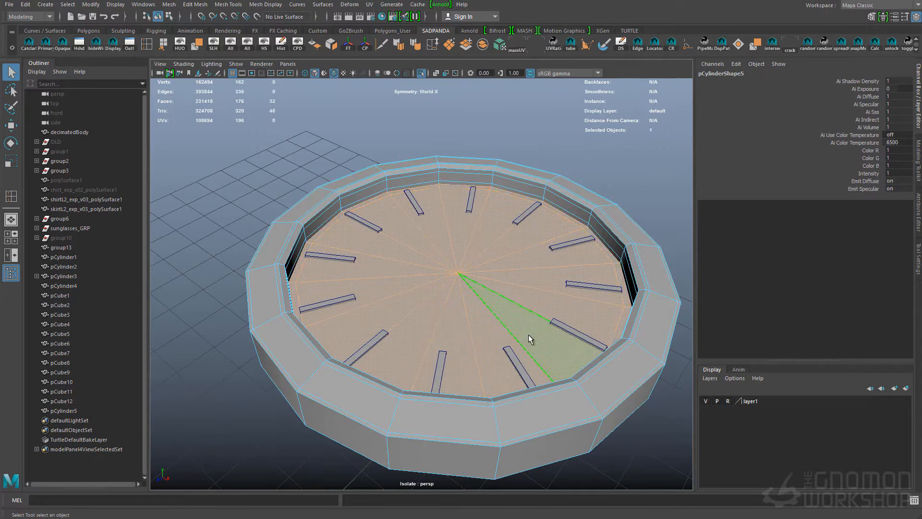
pyautogui.keyDown('alt'); pyautogui.moveTo(639, 331); pyautogui.dragTo(574, 325, button='right'); pyautogui.keyUp('alt')
pyautogui.hotkey('ctrl', 'shift', 'i')
pyautogui.press('Delete')
pyautogui.press('F8')
# Raise the copied dial faces to about Y 9.533 as the watch glass
pyautogui.keyDown('alt'); pyautogui.moveTo(459, 259); pyautogui.dragTo(499, 244, button='right'); pyautogui.keyUp('alt')
pyautogui.press('w')
pyautogui.moveTo(450, 201); pyautogui.dragTo(451, 186)
pyautogui.keyDown('alt'); pyautogui.moveTo(480, 198); pyautogui.dragTo(521, 197, button='right'); pyautogui.keyUp('alt')
pyautogui.keyDown('alt'); pyautogui.moveTo(464, 202); pyautogui.dragTo(443, 172); pyautogui.keyUp('alt')
# Slide the edge loop near the border of the watch glass
pyautogui.press('F10')
pyautogui.doubleClick(408, 174)
pyautogui.click(431, 45)
pyautogui.press('F11')
# Reverse the normals of the watch glass and extrude it to give it thickness
pyautogui.press('F8')
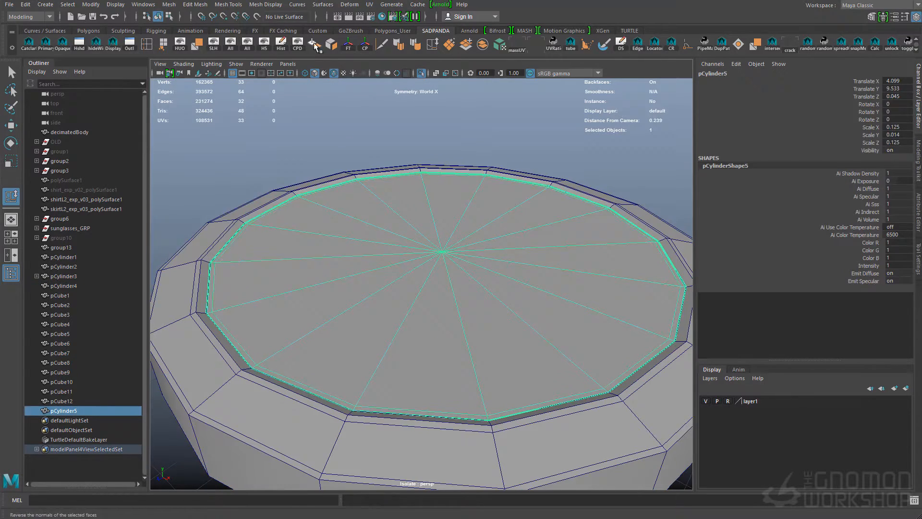
pyautogui.click(316, 50)
pyautogui.click(195, 5)
pyautogui.click(211, 86)
pyautogui.moveTo(566, 298); pyautogui.dragTo(567, 301)
# Check the watch glass in wireframe and shaded display and hide it to uncover the dial
pyautogui.press('4')
pyautogui.press('q')
pyautogui.press('F8')
pyautogui.press('5')
pyautogui.moveTo(451, 200); pyautogui.dragTo(538, 484, button='right')
pyautogui.keyDown('alt'); pyautogui.moveTo(508, 302); pyautogui.dragTo(512, 366); pyautogui.keyUp('alt')
pyautogui.click(533, 230)
pyautogui.moveTo(532, 250)
pyautogui.keyDown('alt'); pyautogui.mouseDown()
pyautogui.moveTo(542, 360)
pyautogui.moveTo(536, 307)
pyautogui.moveTo(510, 283)
pyautogui.mouseUp(); pyautogui.keyUp('alt')
pyautogui.click(535, 299)
pyautogui.hotkey('ctrl', 'h')
# Delete the 11 instanced hour markers and select the remaining original marker
pyautogui.click(403, 179)
pyautogui.click(116, 304)
pyautogui.keyDown('shift'); pyautogui.click(120, 400); pyautogui.keyUp('shift')
pyautogui.press('Delete')
pyautogui.click(118, 295)
pyautogui.keyDown('alt'); pyautogui.moveTo(346, 269); pyautogui.dragTo(331, 271); pyautogui.keyUp('alt')
# Duplicate the original hour marker around the dial as 11 copies with Rotate Y 30
pyautogui.click(26, 5)
pyautogui.click(154, 154)
pyautogui.click(740, 295)
pyautogui.click(847, 292)
# Duplicate the original hour marker in place and set the copy's Y rotation to 6
pyautogui.keyDown('alt'); pyautogui.moveTo(512, 229); pyautogui.dragTo(456, 336); pyautogui.keyUp('alt')
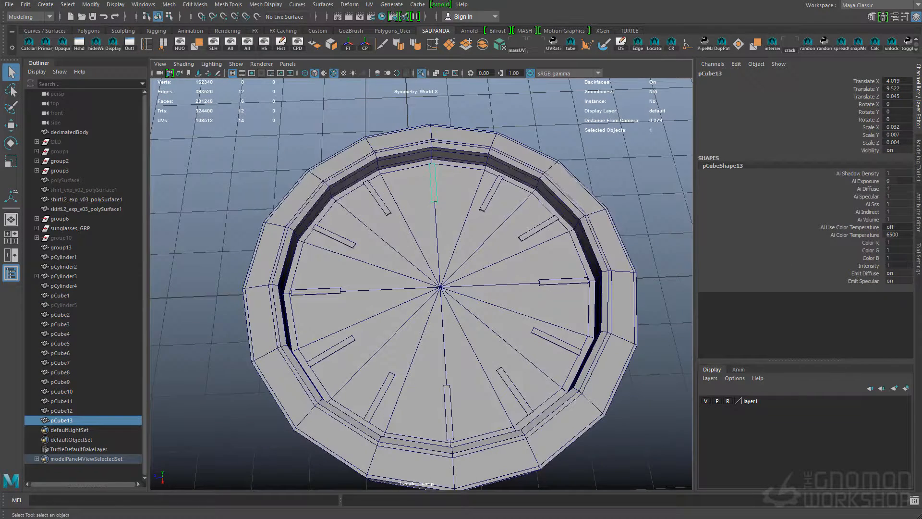
pyautogui.keyDown('alt'); pyautogui.moveTo(433, 174); pyautogui.dragTo(457, 233); pyautogui.keyUp('alt')
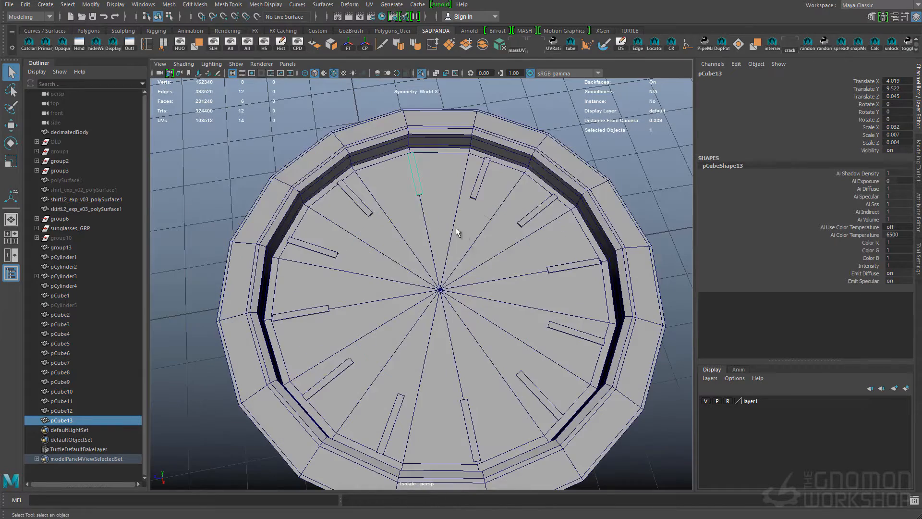
pyautogui.press('q')
pyautogui.keyDown('alt'); pyautogui.moveTo(435, 202); pyautogui.dragTo(423, 240); pyautogui.keyUp('alt')
pyautogui.moveTo(417, 240); pyautogui.dragTo(384, 240, button='right')
# Shorten and narrow the rotated marker copy by its vertices to form a minute mark
pyautogui.keyDown('alt'); pyautogui.moveTo(413, 293); pyautogui.dragTo(448, 309); pyautogui.keyUp('alt')
pyautogui.press('w')
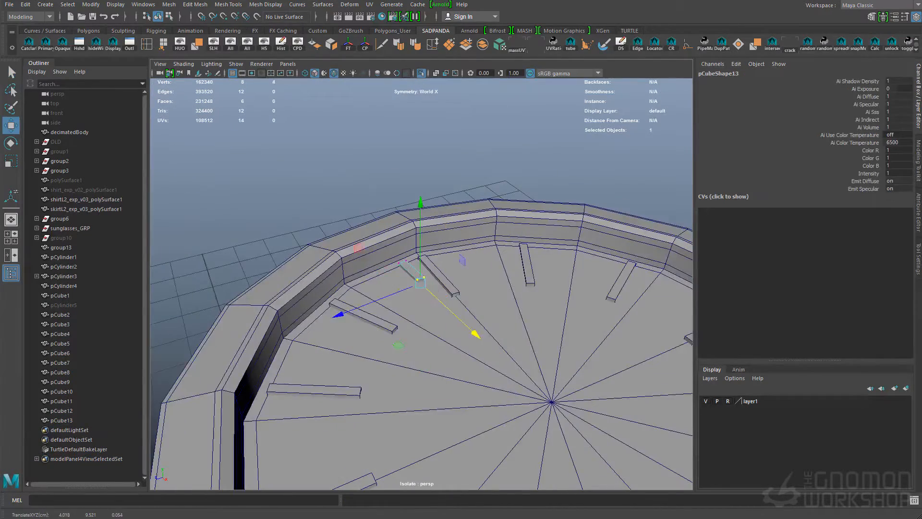
pyautogui.keyDown('alt'); pyautogui.moveTo(470, 261); pyautogui.dragTo(436, 299); pyautogui.keyUp('alt')
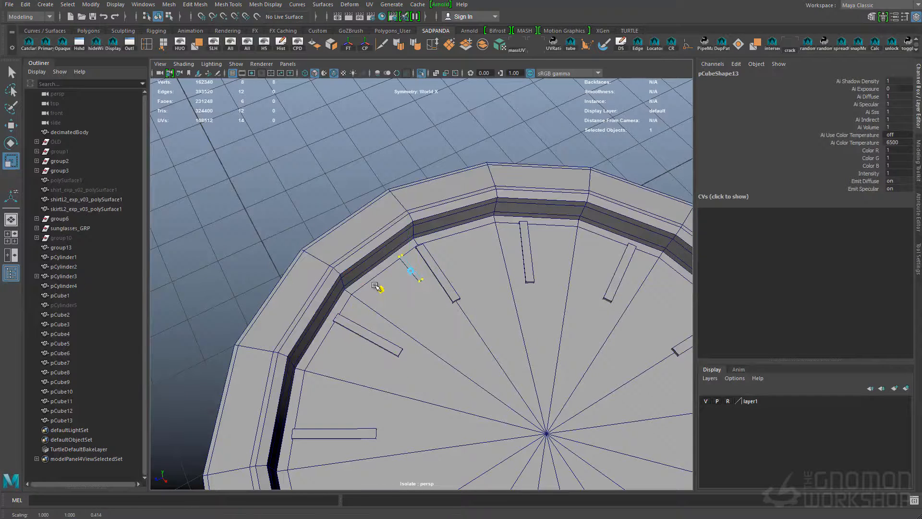
pyautogui.press('F8')
# Duplicate the minute mark around the dial as 59 copies with Rotate Y 6
pyautogui.click(25, 5)
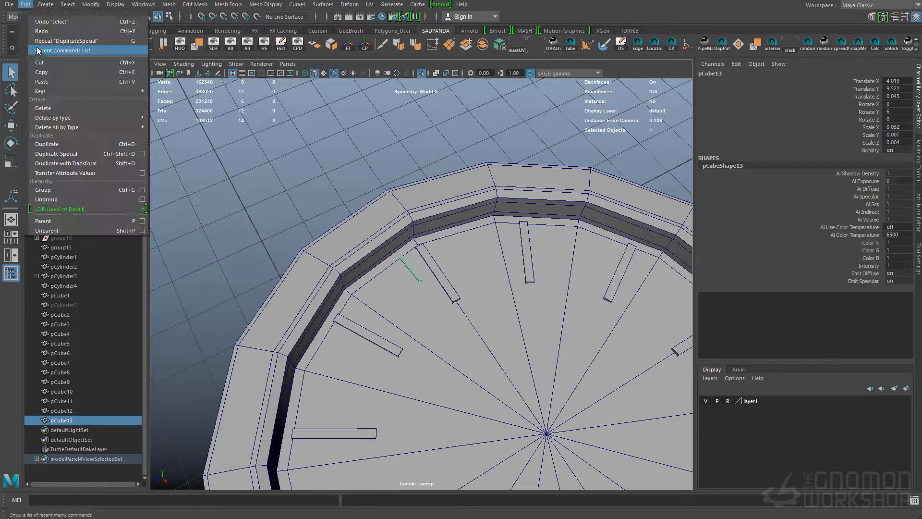
pyautogui.click(143, 153)
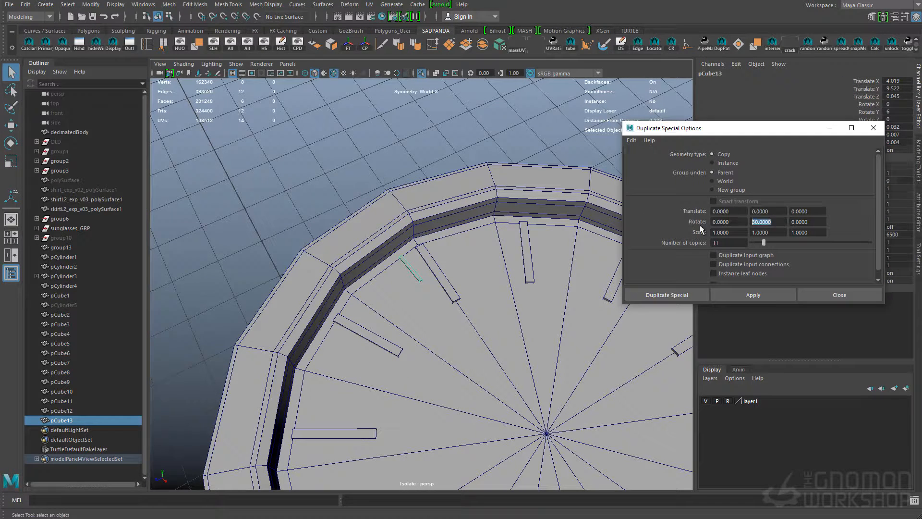
pyautogui.click(743, 292)
pyautogui.click(836, 293)
# Delete the minute marks that overlap the hour markers
pyautogui.press('f')
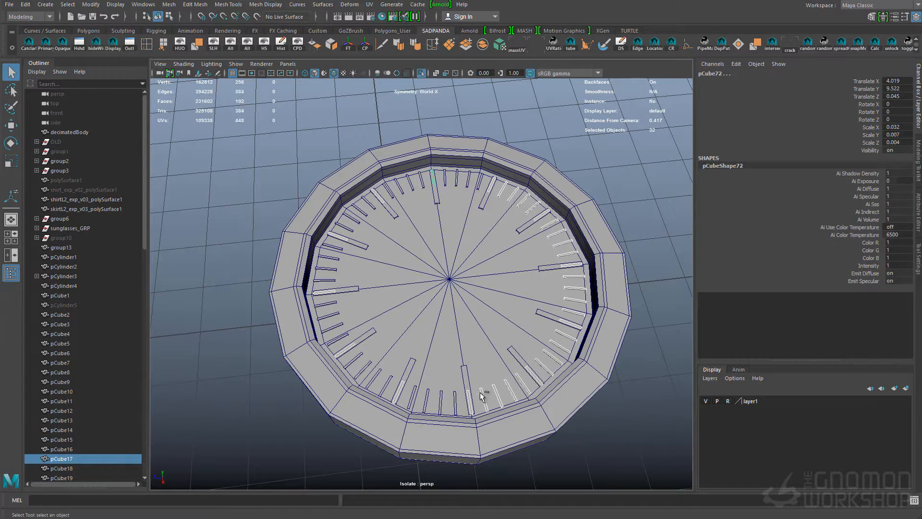
pyautogui.press('Delete')
pyautogui.keyDown('alt'); pyautogui.moveTo(506, 244); pyautogui.dragTo(490, 269); pyautogui.keyUp('alt')
# Try to slide the edge loop around the dial's recess and undo the attempt
pyautogui.click(453, 268)
pyautogui.press('F10')
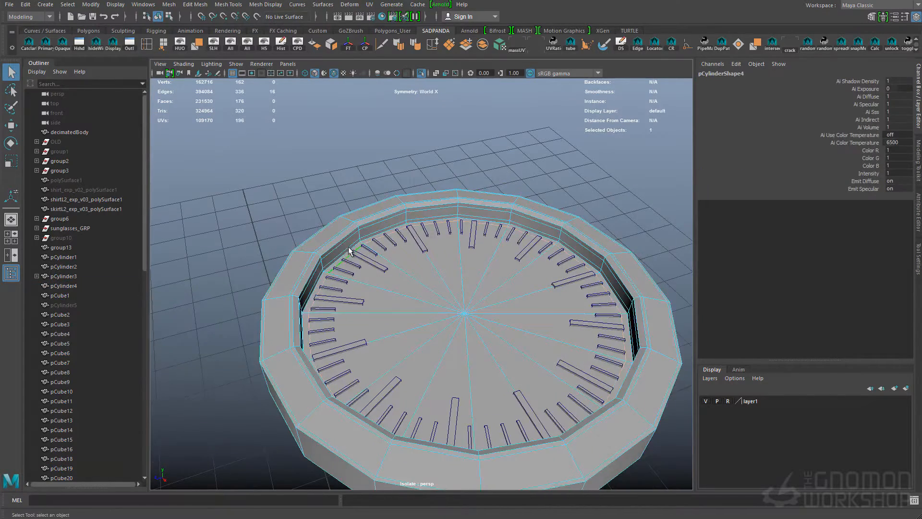
pyautogui.hotkey('ctrl', 'z')
pyautogui.hotkey('ctrl', 'z')
pyautogui.hotkey('ctrl', 'z')
pyautogui.keyDown('alt'); pyautogui.moveTo(559, 308); pyautogui.dragTo(570, 278); pyautogui.keyUp('alt')
pyautogui.hotkey('ctrl', 'z')
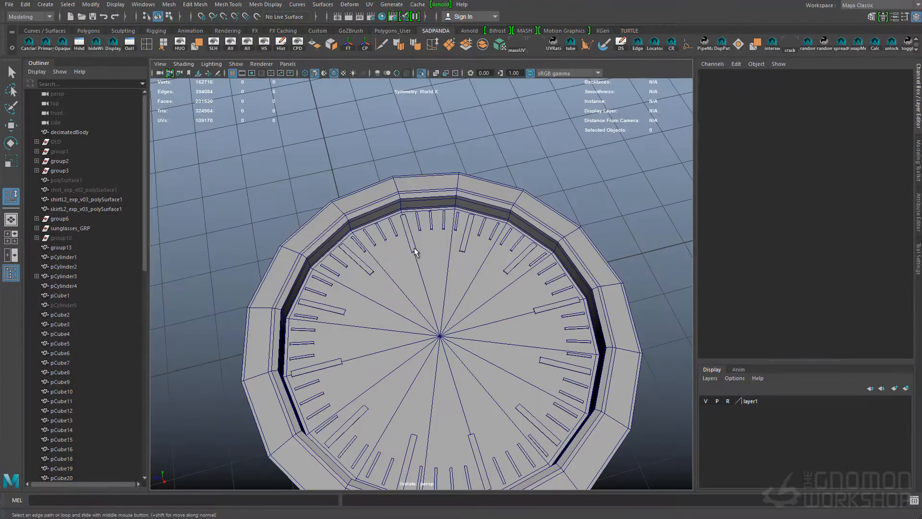
# Duplicate an hour marker and move the copy along X to about 4.067, near the dial's centre, as a watch hand
pyautogui.click(413, 247)
pyautogui.press('w')
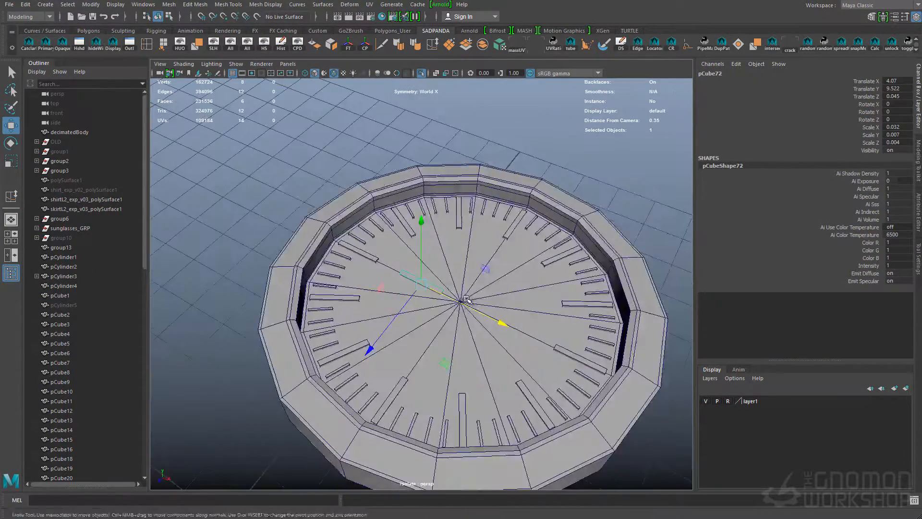
# Duplicate the dial's faces, raise the piece to about Y 9.526 and scale it down to about 0.028 at the dial's centre
pyautogui.scroll(3, 513, 291)
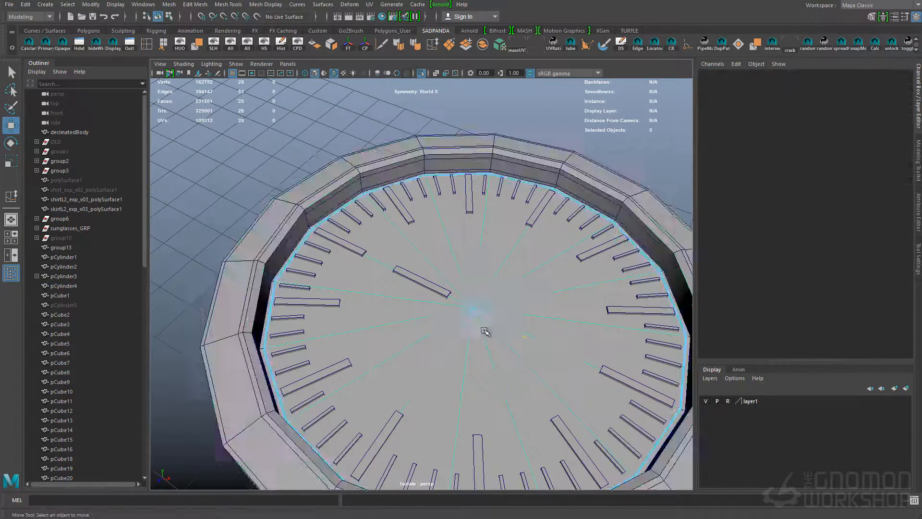
pyautogui.click(479, 273)
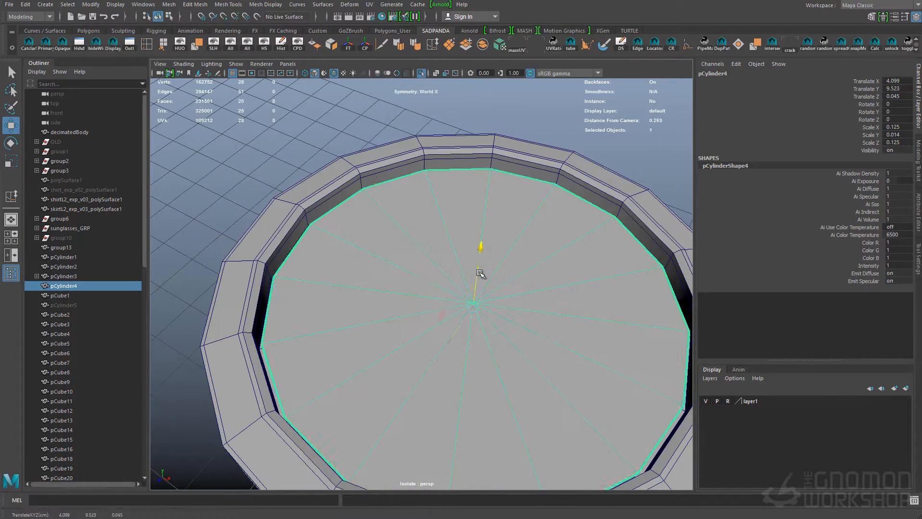
pyautogui.press('r')
pyautogui.moveTo(474, 303); pyautogui.dragTo(447, 303)
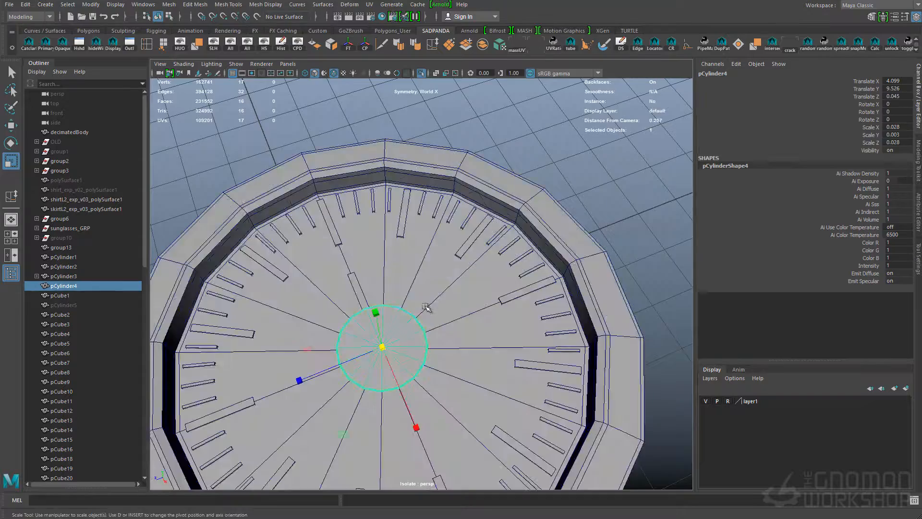
# Shrink the centre disc further, duplicate it and make a smaller cap scaled about 0.004 at Y 9.527
pyautogui.moveTo(426, 309)
pyautogui.keyDown('alt'); pyautogui.mouseDown()
pyautogui.moveTo(376, 330)
pyautogui.moveTo(452, 322)
pyautogui.moveTo(477, 221)
pyautogui.mouseUp(); pyautogui.keyUp('alt')
pyautogui.press('w')
pyautogui.keyDown('alt'); pyautogui.moveTo(422, 291); pyautogui.dragTo(468, 250); pyautogui.keyUp('alt')
pyautogui.hotkey('ctrl', 'd')
pyautogui.press('q')
pyautogui.keyDown('alt'); pyautogui.moveTo(454, 304); pyautogui.dragTo(475, 308, button='right'); pyautogui.keyUp('alt')
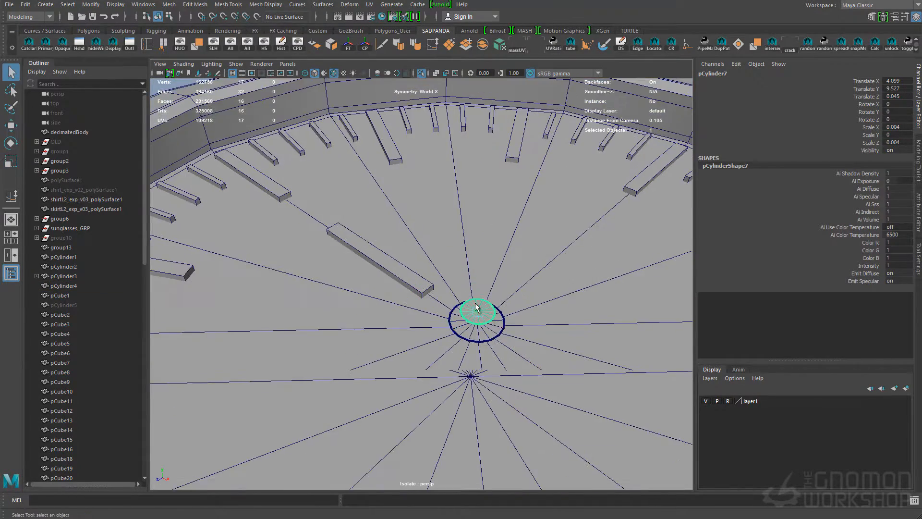
# Extrude the small cap at the dial's centre to give it thickness and scale it down
pyautogui.click(168, 5)
pyautogui.moveTo(195, 4)
pyautogui.click(235, 88)
pyautogui.keyDown('alt'); pyautogui.moveTo(502, 269); pyautogui.dragTo(464, 262, button='right'); pyautogui.keyUp('alt')
pyautogui.moveTo(461, 255); pyautogui.dragTo(463, 234)
pyautogui.press('q')
pyautogui.click(456, 292)
pyautogui.press('r')
pyautogui.press('q')
pyautogui.keyDown('alt'); pyautogui.moveTo(452, 267); pyautogui.dragTo(424, 335); pyautogui.keyUp('alt')
# Extrude the larger centre disc's edges outward along X to about 4.054 as a watch hand, replacing the separate block
pyautogui.click(424, 335)
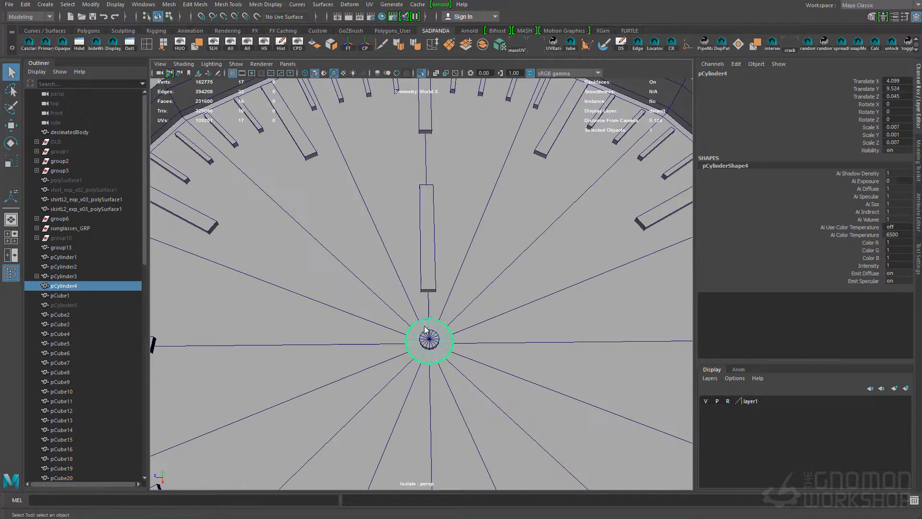
pyautogui.moveTo(424, 336); pyautogui.dragTo(434, 319, button='right')
pyautogui.hotkey('ctrl', 'e')
pyautogui.keyDown('alt'); pyautogui.moveTo(434, 319); pyautogui.dragTo(405, 332); pyautogui.keyUp('alt')
pyautogui.press('w')
pyautogui.moveTo(508, 360); pyautogui.dragTo(381, 271)
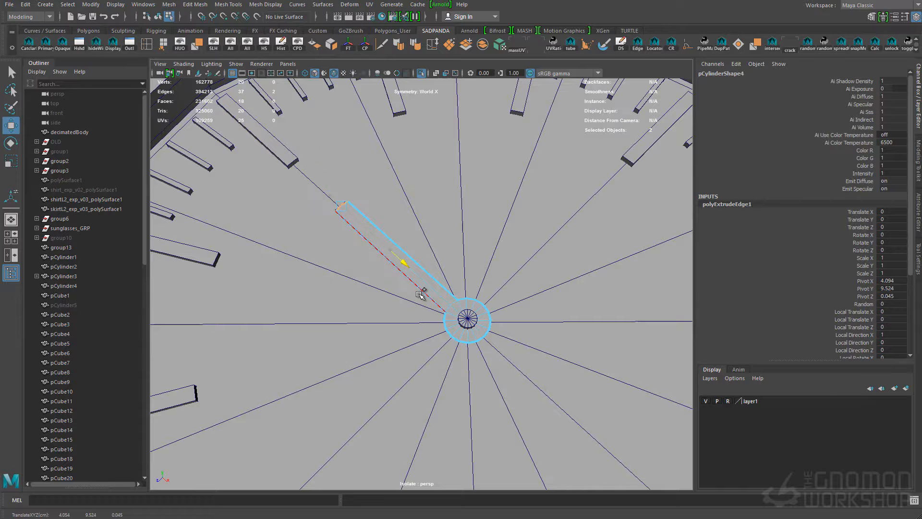
pyautogui.moveTo(393, 261); pyautogui.dragTo(423, 250, button='right')
pyautogui.press('q')
pyautogui.press('4')
pyautogui.click(413, 340)
pyautogui.press('5')
pyautogui.click(482, 312)
# Duplicate the watch hand, raise the copy to Y 9.525 and rotate it to -75 degrees about Y
pyautogui.click(480, 330)
pyautogui.keyDown('alt'); pyautogui.moveTo(480, 331); pyautogui.dragTo(454, 323); pyautogui.keyUp('alt')
pyautogui.hotkey('ctrl', 'd')
pyautogui.press('w')
pyautogui.moveTo(453, 279); pyautogui.dragTo(452, 276)
pyautogui.press('q')
pyautogui.click(453, 340)
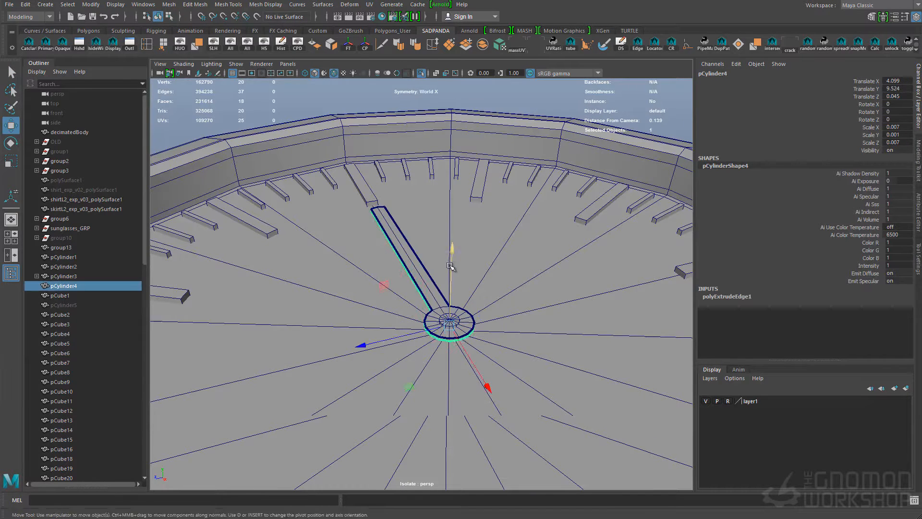
pyautogui.press('q')
pyautogui.click(460, 330)
pyautogui.press('e')
pyautogui.moveTo(475, 382); pyautogui.dragTo(430, 377)
pyautogui.keyDown('alt'); pyautogui.moveTo(504, 360); pyautogui.dragTo(528, 398); pyautogui.keyUp('alt')
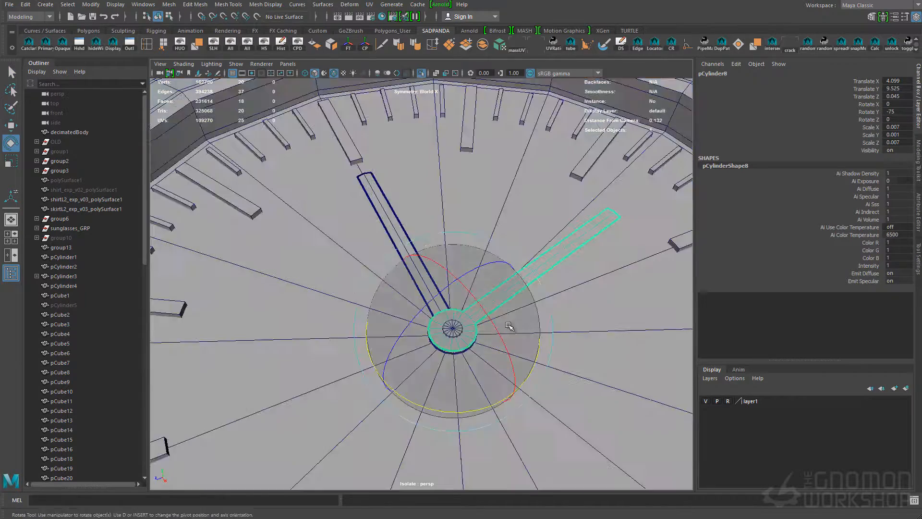
# Reshape the copied hand by lengthening and narrowing its arm and shrinking its round hub
pyautogui.press('q')
pyautogui.keyDown('alt'); pyautogui.moveTo(619, 211); pyautogui.dragTo(427, 339, button='middle'); pyautogui.keyUp('alt')
pyautogui.press('w')
pyautogui.moveTo(370, 377); pyautogui.dragTo(409, 343)
pyautogui.keyDown('alt'); pyautogui.moveTo(268, 471); pyautogui.dragTo(419, 377, button='middle'); pyautogui.keyUp('alt')
pyautogui.keyDown('alt'); pyautogui.moveTo(579, 232); pyautogui.dragTo(448, 326, button='middle'); pyautogui.keyUp('alt')
pyautogui.press('r')
pyautogui.moveTo(468, 193); pyautogui.dragTo(497, 222)
pyautogui.keyDown('alt'); pyautogui.moveTo(307, 473); pyautogui.dragTo(380, 314, button='middle'); pyautogui.keyUp('alt')
pyautogui.moveTo(290, 288); pyautogui.dragTo(372, 367)
pyautogui.keyDown('ctrl'); pyautogui.moveTo(317, 330); pyautogui.dragTo(318, 335); pyautogui.keyUp('ctrl')
pyautogui.keyDown('alt'); pyautogui.moveTo(206, 367); pyautogui.dragTo(366, 322, button='middle'); pyautogui.keyUp('alt')
pyautogui.keyDown('alt'); pyautogui.moveTo(366, 322); pyautogui.dragTo(377, 321, button='right'); pyautogui.keyUp('alt')
pyautogui.press('q')
# Extrude a short tail from the long hand's hub, opposite its arm
pyautogui.moveTo(495, 263); pyautogui.dragTo(509, 240, button='right')
pyautogui.click(509, 262)
pyautogui.rightClick(508, 262)
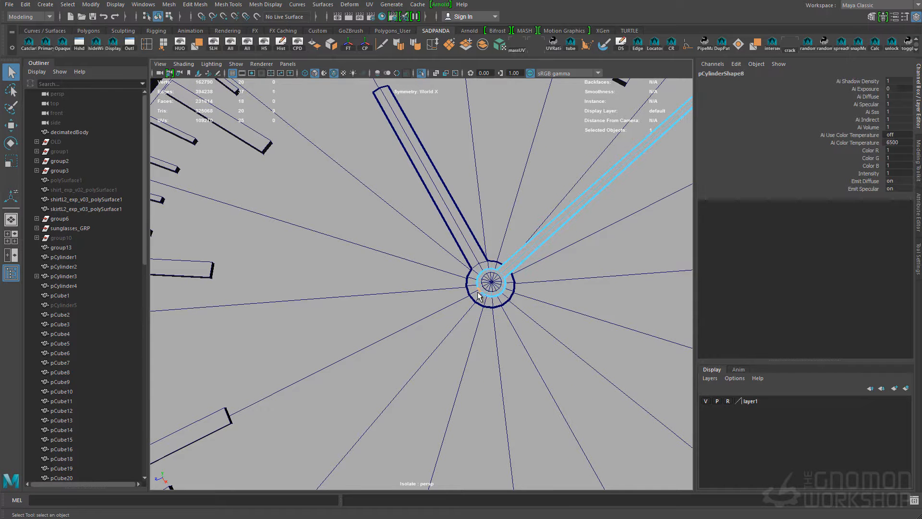
pyautogui.moveTo(478, 307); pyautogui.dragTo(483, 295)
pyautogui.hotkey('ctrl', 'e')
# Extrude both watch hands to give them thickness and adjust their height above the dial
pyautogui.keyDown('shift'); pyautogui.click(383, 119); pyautogui.keyUp('shift')
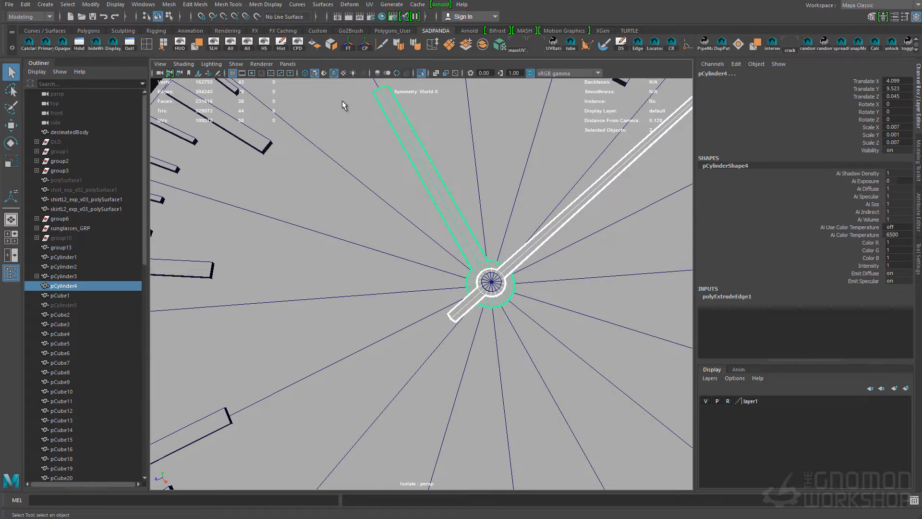
pyautogui.click(147, 6)
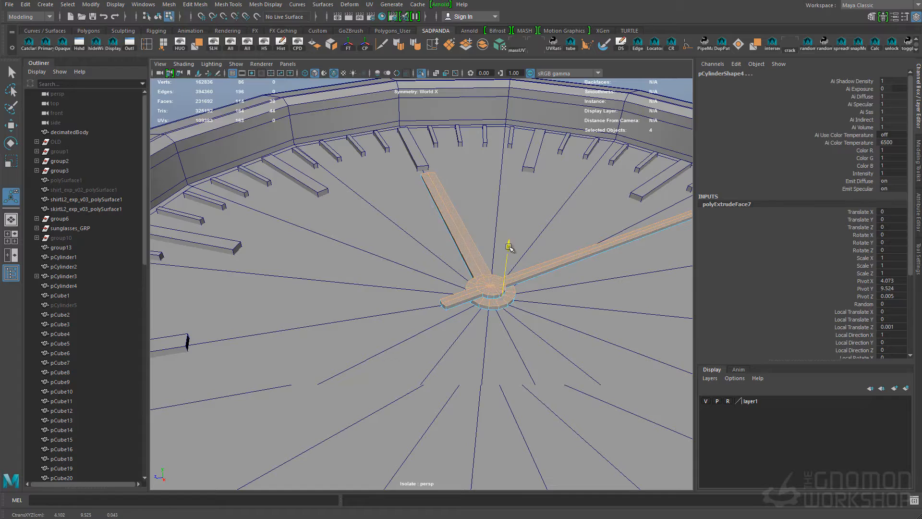
pyautogui.keyDown('alt'); pyautogui.moveTo(507, 283); pyautogui.dragTo(519, 298); pyautogui.keyUp('alt')
pyautogui.press('w')
pyautogui.moveTo(489, 250); pyautogui.dragTo(503, 230, button='right')
pyautogui.click(526, 321)
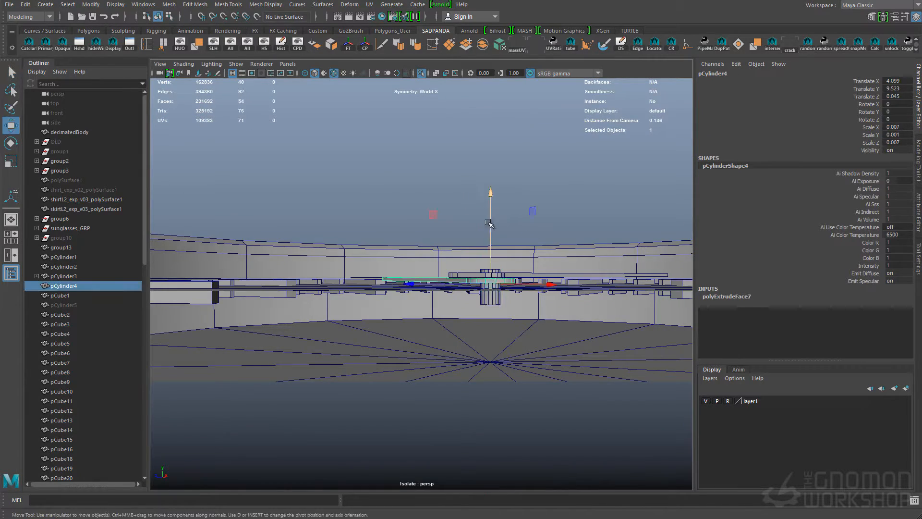
pyautogui.click(485, 215)
pyautogui.keyDown('alt'); pyautogui.moveTo(485, 215); pyautogui.dragTo(496, 306); pyautogui.keyUp('alt')
pyautogui.scroll(-5, 492, 303)
pyautogui.scroll(2, 496, 307)
# Combine all the hour and minute marks into one mesh and delete its construction history
pyautogui.click(426, 215)
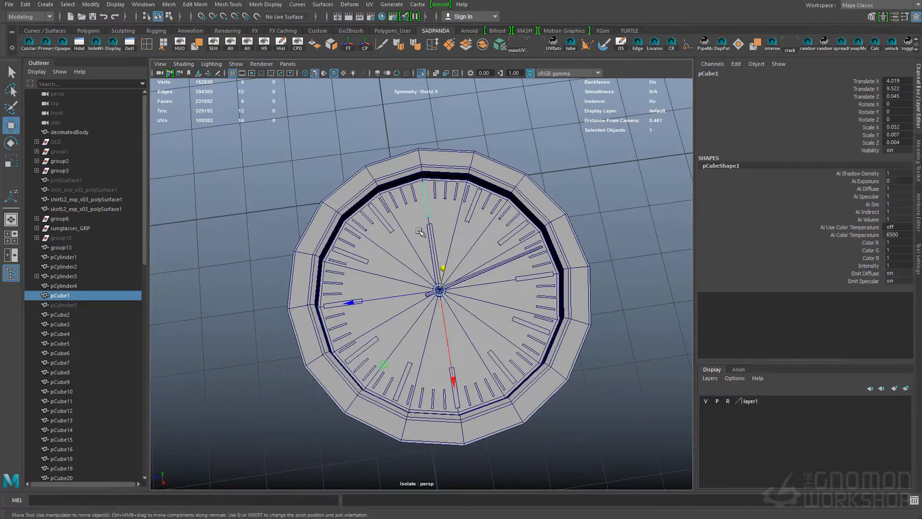
pyautogui.keyDown('alt'); pyautogui.moveTo(174, 310); pyautogui.dragTo(96, 315); pyautogui.keyUp('alt')
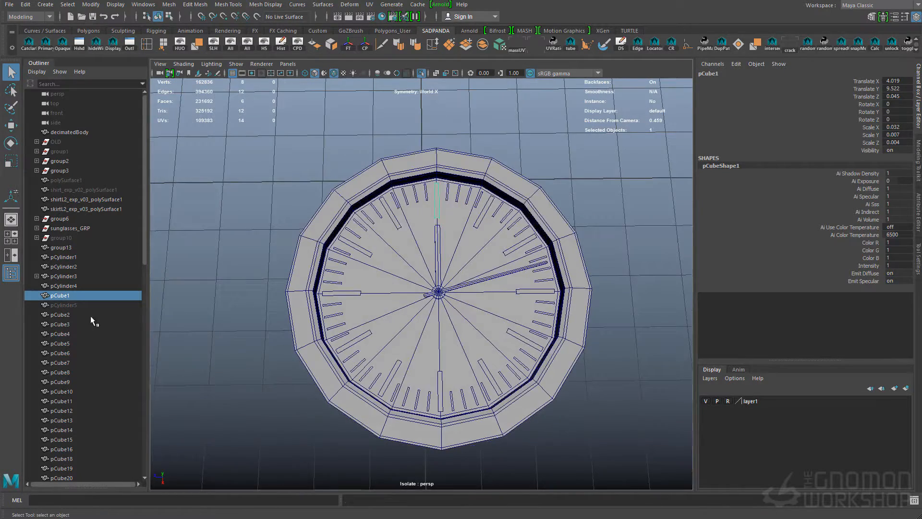
pyautogui.scroll(-10, 64, 407)
pyautogui.keyDown('shift'); pyautogui.click(66, 430); pyautogui.keyUp('shift')
pyautogui.keyDown('ctrl'); pyautogui.moveTo(384, 308); pyautogui.dragTo(468, 261); pyautogui.keyUp('ctrl')
pyautogui.keyDown('alt'); pyautogui.moveTo(463, 308); pyautogui.dragTo(498, 273); pyautogui.keyUp('alt')
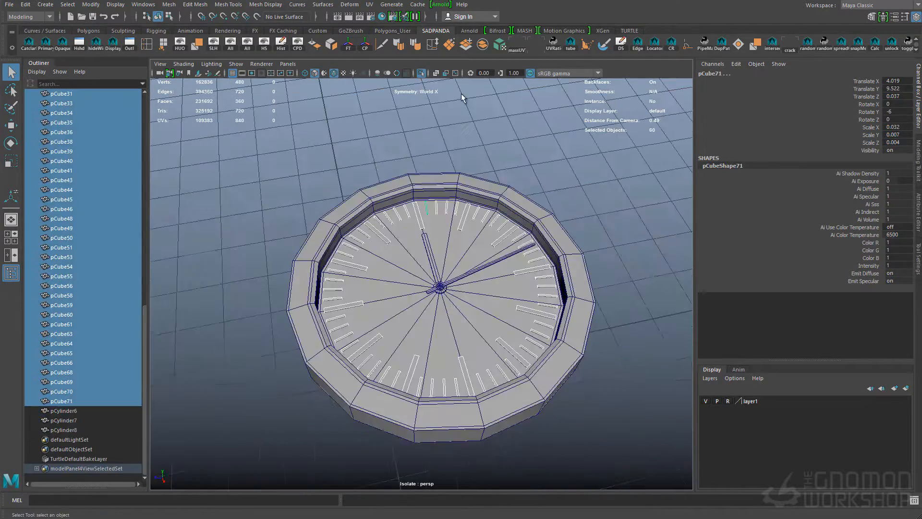
pyautogui.click(483, 44)
pyautogui.click(281, 44)
# Show the rest of the scene around the isolated dial and try to unhide the watch glass
pyautogui.keyDown('alt'); pyautogui.moveTo(336, 268); pyautogui.dragTo(337, 303); pyautogui.keyUp('alt')
pyautogui.click(401, 265)
pyautogui.click(421, 73)
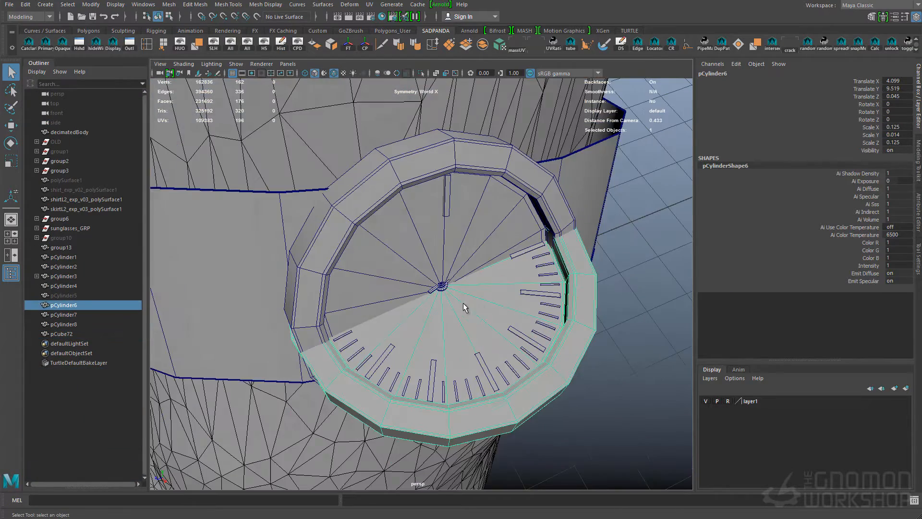
pyautogui.click(64, 295)
pyautogui.click(281, 45)
pyautogui.press('w')
pyautogui.keyDown('alt'); pyautogui.moveTo(454, 360); pyautogui.dragTo(514, 270); pyautogui.keyUp('alt')
pyautogui.hotkey('shift', 'h')
pyautogui.click(620, 332)
pyautogui.keyDown('alt'); pyautogui.moveTo(619, 332); pyautogui.dragTo(465, 356, button='right'); pyautogui.keyUp('alt')
pyautogui.hotkey('ctrl', 'z')
# Delete the leftover hour marker block on the tilted watch case
pyautogui.press('4')
pyautogui.keyDown('alt'); pyautogui.moveTo(465, 355); pyautogui.dragTo(488, 335, button='middle'); pyautogui.keyUp('alt')
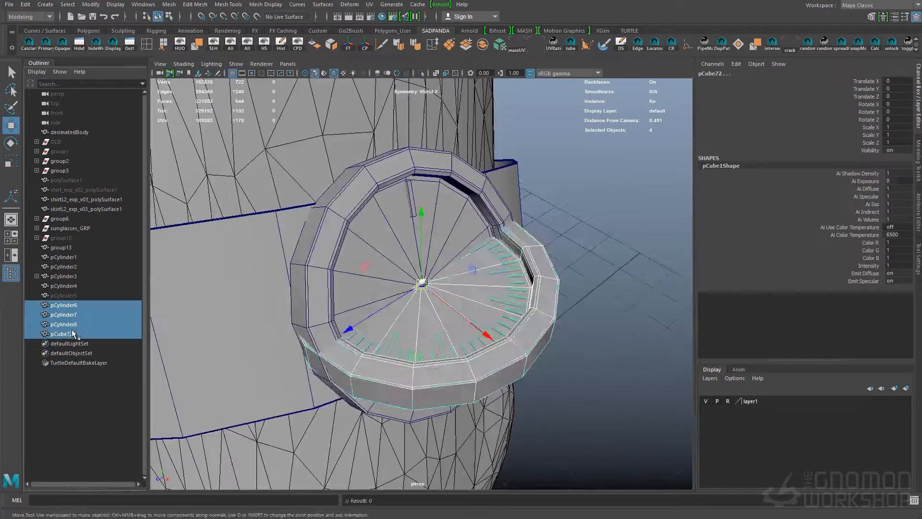
pyautogui.click(66, 286)
pyautogui.press('Delete')
# Unhide the watch glass and place it on the flat dial at X 4.099, Y 9.519, Z 0.045
pyautogui.click(57, 303)
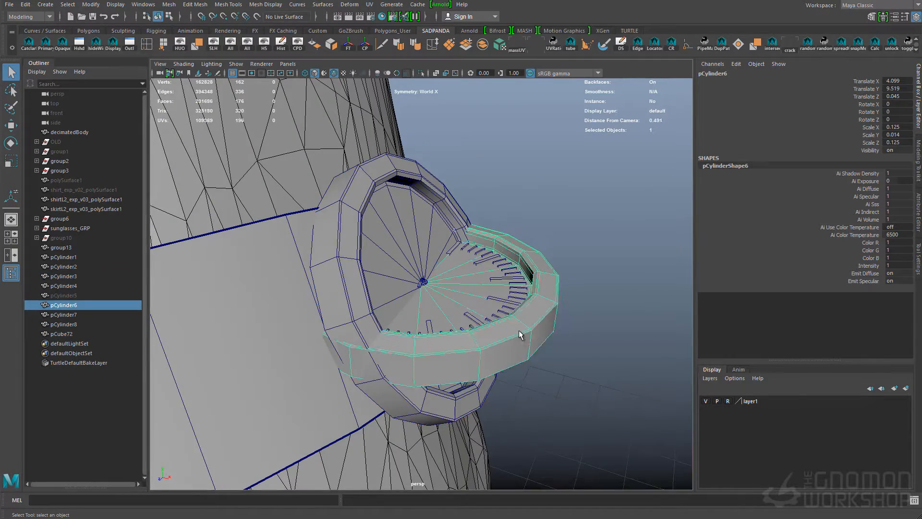
pyautogui.press('a')
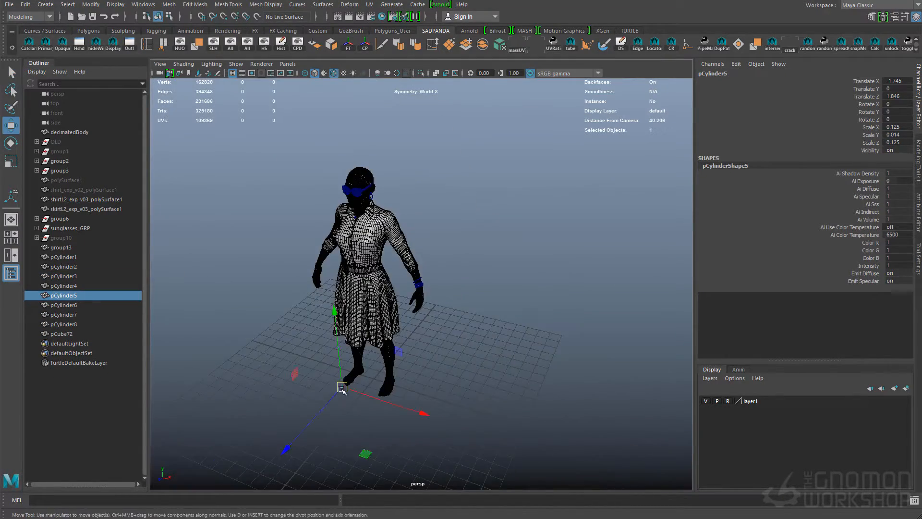
pyautogui.keyDown('alt'); pyautogui.moveTo(339, 393); pyautogui.dragTo(371, 318, button='middle'); pyautogui.keyUp('alt')
pyautogui.keyDown('alt'); pyautogui.moveTo(371, 318); pyautogui.dragTo(471, 307, button='right'); pyautogui.keyUp('alt')
pyautogui.keyDown('alt'); pyautogui.moveTo(470, 192); pyautogui.dragTo(345, 413, button='middle'); pyautogui.keyUp('alt')
pyautogui.keyDown('alt'); pyautogui.moveTo(345, 337); pyautogui.dragTo(460, 331, button='right'); pyautogui.keyUp('alt')
pyautogui.keyDown('shift'); pyautogui.click(490, 331); pyautogui.keyUp('shift')
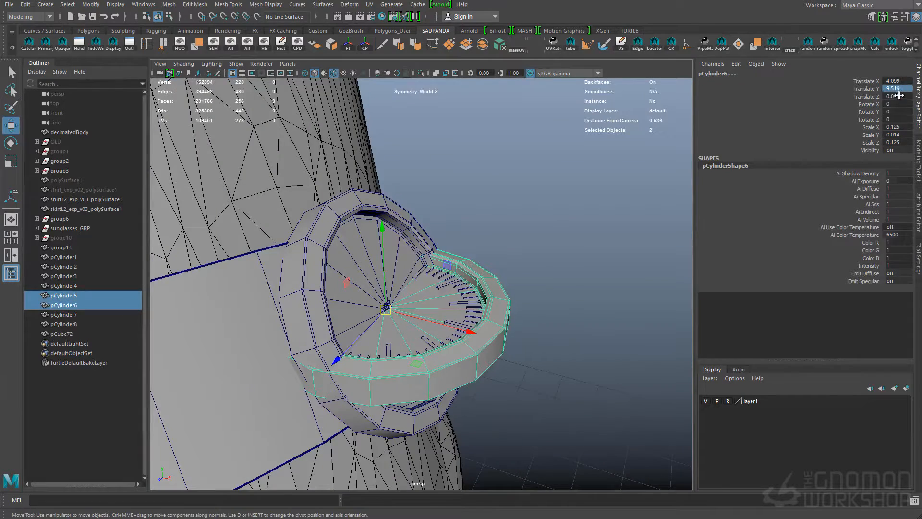
pyautogui.press('Return')
pyautogui.keyDown('alt'); pyautogui.moveTo(529, 319); pyautogui.dragTo(534, 321, button='right'); pyautogui.keyUp('alt')
pyautogui.keyDown('alt'); pyautogui.moveTo(405, 241); pyautogui.dragTo(480, 294, button='right'); pyautogui.keyUp('alt')
pyautogui.click(562, 355)
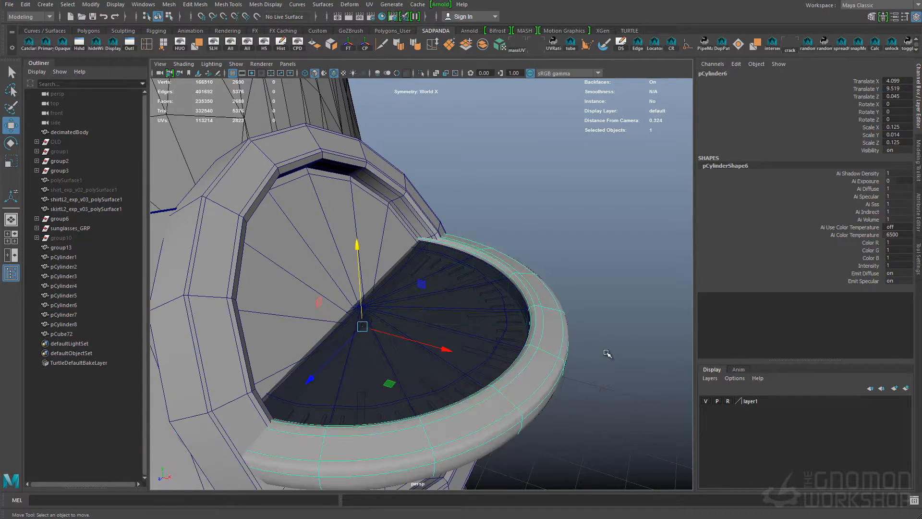
# Preview the flat watch parts smoothed and turn off the wireframe overlay on the shaded models
pyautogui.keyDown('alt'); pyautogui.moveTo(514, 442); pyautogui.dragTo(500, 405); pyautogui.keyUp('alt')
pyautogui.press('y')
pyautogui.click(437, 459)
pyautogui.click(438, 406)
pyautogui.press('q')
pyautogui.keyDown('shift'); pyautogui.click(481, 338); pyautogui.keyUp('shift')
pyautogui.click(601, 286)
pyautogui.keyDown('alt'); pyautogui.moveTo(600, 287); pyautogui.dragTo(574, 320); pyautogui.keyUp('alt')
pyautogui.click(334, 74)
pyautogui.moveTo(471, 347)
pyautogui.mouseDown()
pyautogui.moveTo(477, 362)
pyautogui.moveTo(499, 334)
pyautogui.mouseUp()
# Group the flat watch parts, match the group's rotation to the old tilted case and delete that old case
pyautogui.hotkey('ctrl', 'g')
pyautogui.keyDown('shift'); pyautogui.click(314, 164); pyautogui.keyUp('shift')
pyautogui.keyDown('alt'); pyautogui.moveTo(314, 164); pyautogui.dragTo(616, 287); pyautogui.keyUp('alt')
pyautogui.keyDown('alt'); pyautogui.moveTo(490, 301); pyautogui.dragTo(525, 350); pyautogui.keyUp('alt')
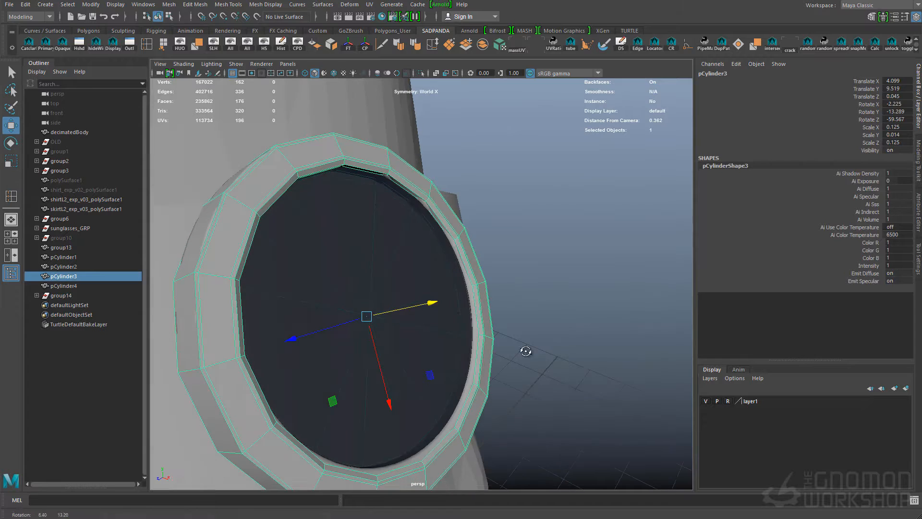
pyautogui.press('Delete')
# Duplicate the case inside the watch group, isolate the copy and delete a loop of its faces
pyautogui.keyDown('alt'); pyautogui.moveTo(524, 350); pyautogui.dragTo(278, 164, button='right'); pyautogui.keyUp('alt')
pyautogui.press('q')
pyautogui.keyDown('alt'); pyautogui.moveTo(278, 164); pyautogui.dragTo(422, 286); pyautogui.keyUp('alt')
pyautogui.keyDown('alt'); pyautogui.moveTo(422, 286); pyautogui.dragTo(423, 310, button='right'); pyautogui.keyUp('alt')
pyautogui.click(423, 308)
pyautogui.keyDown('alt'); pyautogui.moveTo(424, 308); pyautogui.dragTo(298, 206); pyautogui.keyUp('alt')
pyautogui.click(37, 285)
pyautogui.click(320, 281)
pyautogui.hotkey('ctrl', 'd')
pyautogui.click(421, 73)
pyautogui.keyDown('alt'); pyautogui.moveTo(449, 281); pyautogui.dragTo(432, 294); pyautogui.keyUp('alt')
pyautogui.doubleClick(448, 278)
pyautogui.moveTo(433, 293); pyautogui.dragTo(518, 254, button='right')
pyautogui.press('Delete')
pyautogui.click(422, 73)
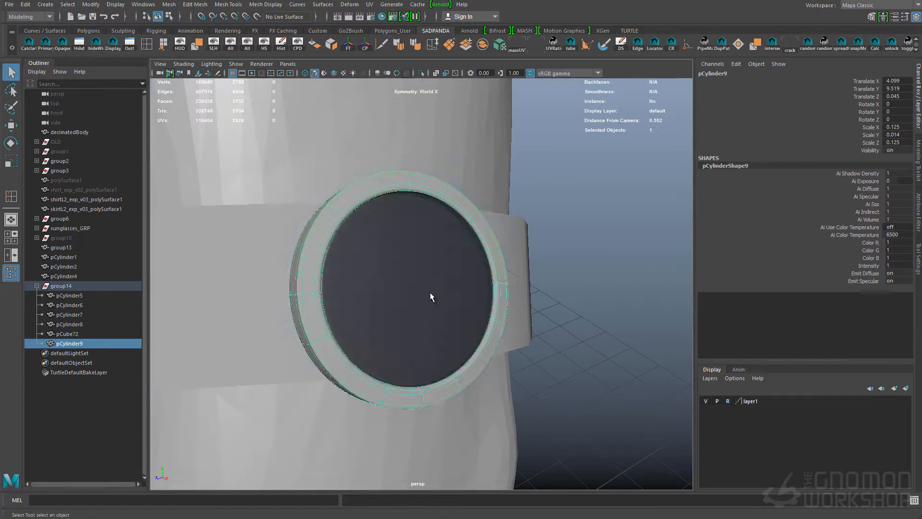
# Delete the copied case's unwanted rim faces in wireframe to separate the dial from the case
pyautogui.moveTo(419, 313); pyautogui.dragTo(423, 292, button='right')
pyautogui.press('4')
pyautogui.keyDown('alt'); pyautogui.moveTo(423, 292); pyautogui.dragTo(405, 298); pyautogui.keyUp('alt')
pyautogui.doubleClick(429, 264)
pyautogui.keyDown('ctrl'); pyautogui.moveTo(435, 258); pyautogui.dragTo(434, 343, button='right'); pyautogui.keyUp('ctrl')
pyautogui.keyDown('shift'); pyautogui.moveTo(294, 179); pyautogui.dragTo(528, 432); pyautogui.keyUp('shift')
pyautogui.press('Delete')
pyautogui.press('5')
# Edit the faces of the original watch case and preview it smoothed
pyautogui.click(72, 306)
pyautogui.rightClick(376, 223)
pyautogui.click(456, 498)
pyautogui.keyDown('alt'); pyautogui.moveTo(567, 370); pyautogui.dragTo(358, 290); pyautogui.keyUp('alt')
pyautogui.click(422, 288)
pyautogui.click(454, 337)
pyautogui.press('3')
# Move the first watch hand into the tilted watch group and line it up with the dial
pyautogui.press('y')
pyautogui.click(338, 268)
pyautogui.click(345, 346)
pyautogui.moveTo(346, 346)
pyautogui.keyDown('alt'); pyautogui.mouseDown()
pyautogui.moveTo(459, 354)
pyautogui.moveTo(531, 336)
pyautogui.moveTo(356, 333)
pyautogui.mouseUp(); pyautogui.keyUp('alt')
pyautogui.press('w')
pyautogui.click(459, 353)
pyautogui.press('q')
pyautogui.click(626, 338)
pyautogui.keyDown('alt'); pyautogui.moveTo(627, 338); pyautogui.dragTo(307, 278); pyautogui.keyUp('alt')
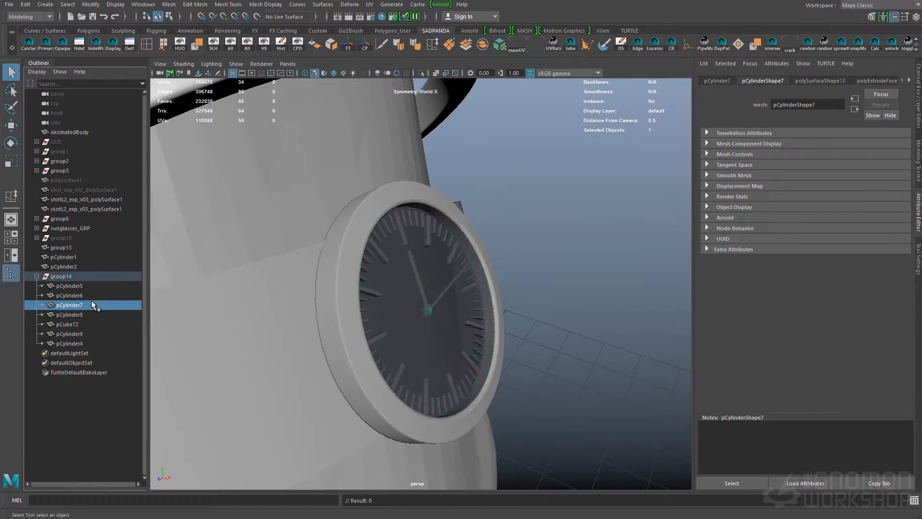
# Take a copy of the case out of the watch group and reset the group's rotation to 0 on all axes
pyautogui.hotkey('shift', 'p')
pyautogui.click(118, 277)
pyautogui.click(918, 96)
pyautogui.moveTo(897, 104); pyautogui.dragTo(897, 120)
pyautogui.press('0')
pyautogui.press('Return')
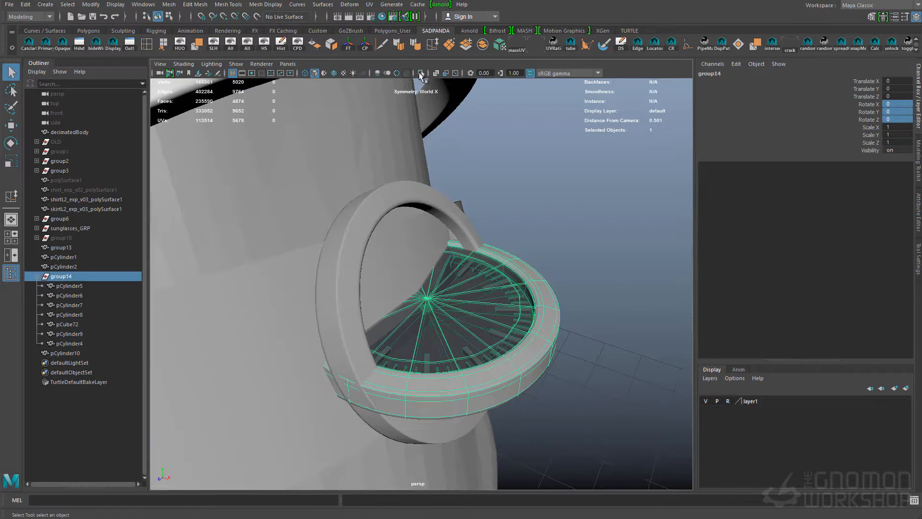
# Isolate the watch group and rotate the copied watch hand around the dial centre to point past twelve
pyautogui.click(421, 73)
pyautogui.keyDown('alt'); pyautogui.moveTo(432, 202); pyautogui.dragTo(437, 310); pyautogui.keyUp('alt')
pyautogui.click(437, 309)
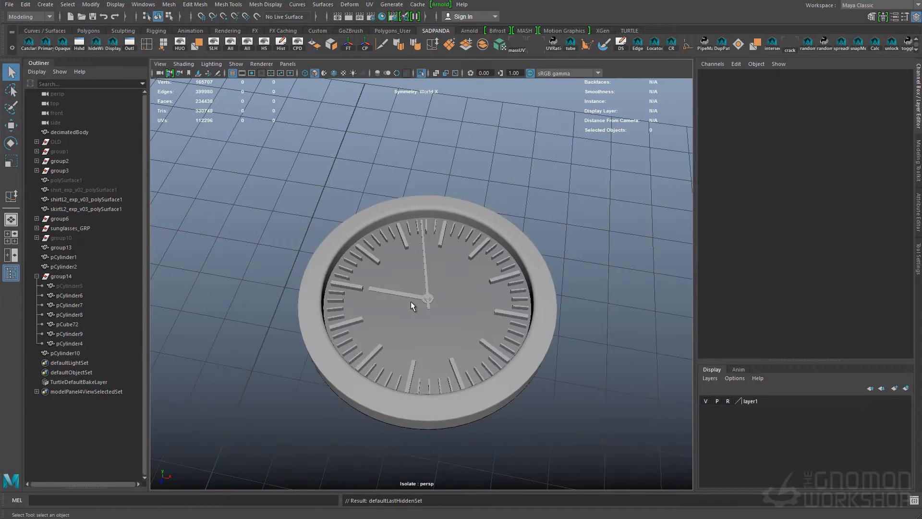
pyautogui.scroll(3, 446, 323)
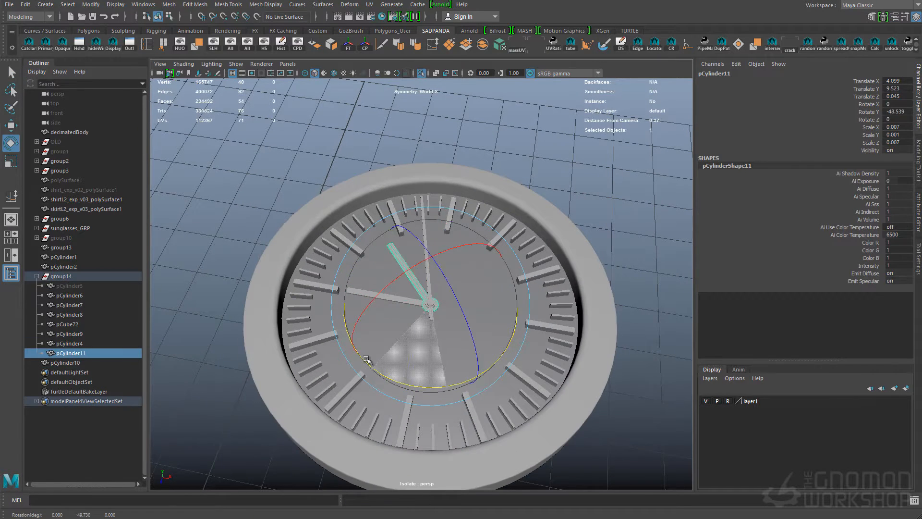
pyautogui.keyDown('alt'); pyautogui.moveTo(510, 262); pyautogui.dragTo(508, 282); pyautogui.keyUp('alt')
pyautogui.press('q')
# Lengthen the rotated watch hand by moving its tip vertices outward to the minute marks
pyautogui.press('F9')
pyautogui.moveTo(436, 204); pyautogui.dragTo(483, 249)
pyautogui.press('w')
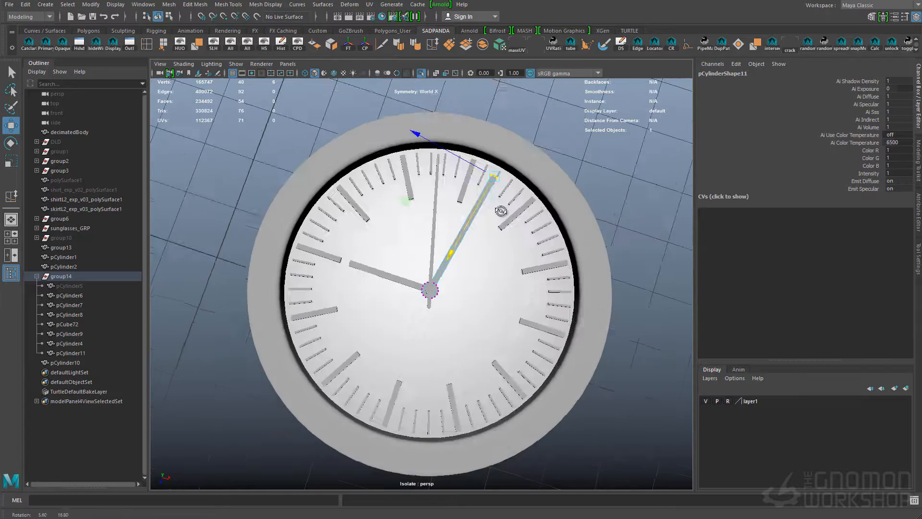
pyautogui.press('F8')
pyautogui.press('q')
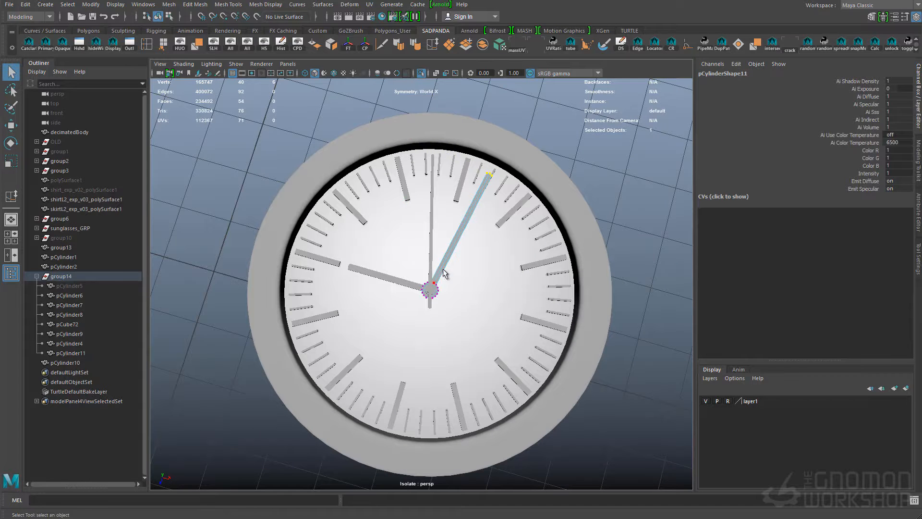
pyautogui.press('q')
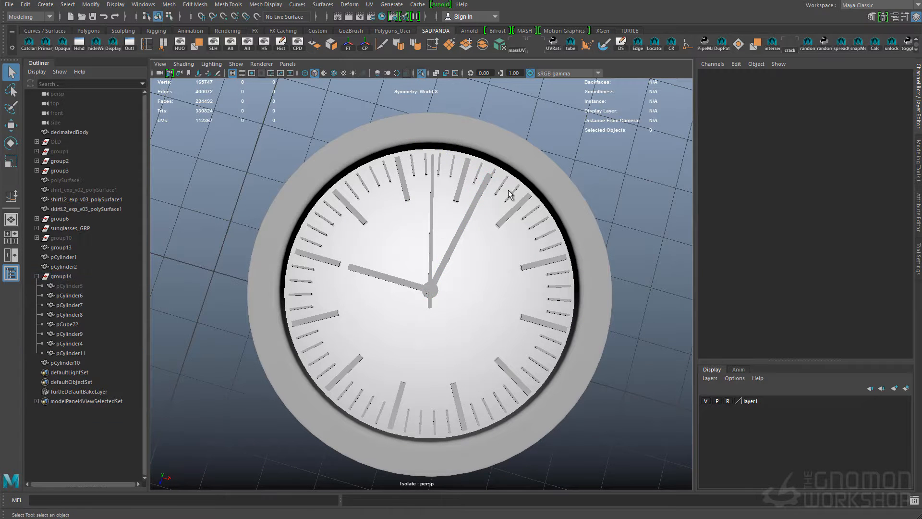
# Rename the dial object as face, unhide the watch glass and isolate the complete watch
pyautogui.click(70, 295)
pyautogui.click(77, 334)
pyautogui.click(613, 386)
pyautogui.keyDown('alt'); pyautogui.moveTo(613, 386); pyautogui.dragTo(634, 288); pyautogui.keyUp('alt')
pyautogui.click(214, 44)
pyautogui.click(421, 72)
pyautogui.click(549, 326)
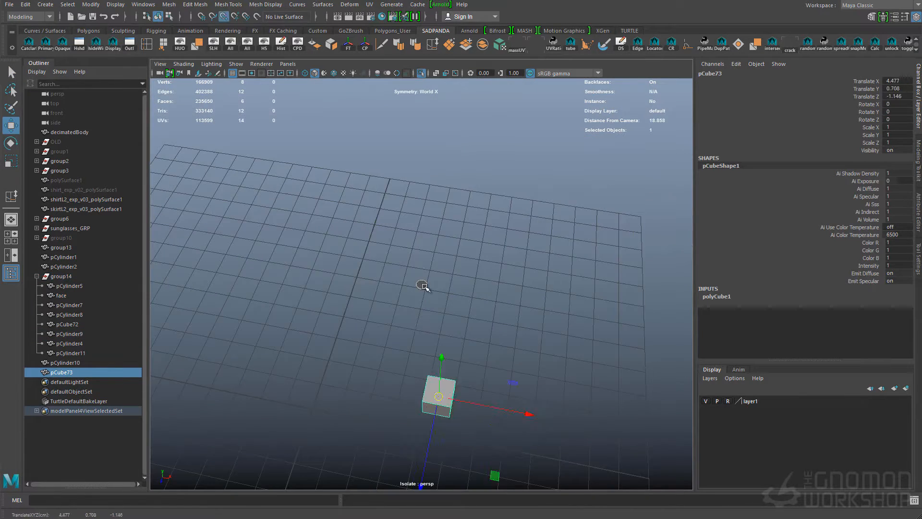
# Place a cube at the case's rim as a strap lug and flatten it to a Y scale of 0.017
pyautogui.press('f')
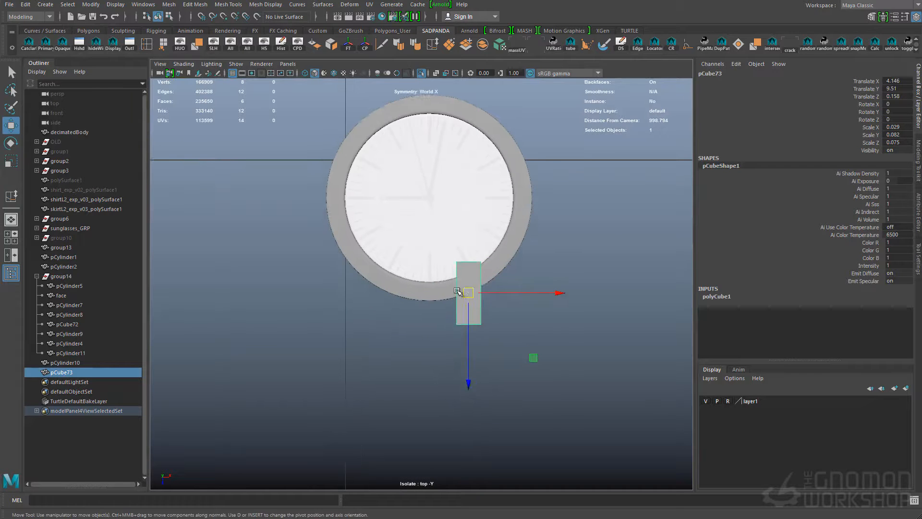
pyautogui.press('space')
pyautogui.click(505, 266)
pyautogui.keyDown('alt'); pyautogui.moveTo(508, 267); pyautogui.dragTo(557, 230); pyautogui.keyUp('alt')
pyautogui.press('r')
pyautogui.moveTo(474, 176); pyautogui.dragTo(476, 244)
pyautogui.keyDown('alt'); pyautogui.moveTo(476, 244); pyautogui.dragTo(368, 278); pyautogui.keyUp('alt')
# Raise the upper vertices at the lug's inner end so the block slopes up to the case
pyautogui.press('q')
pyautogui.moveTo(369, 278); pyautogui.dragTo(336, 279, button='right')
pyautogui.moveTo(391, 255); pyautogui.dragTo(432, 277)
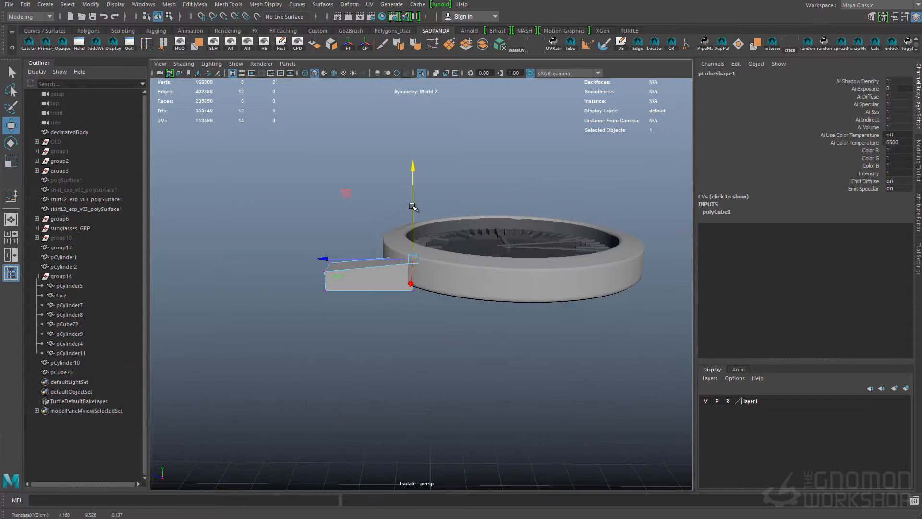
pyautogui.keyDown('alt'); pyautogui.moveTo(413, 207); pyautogui.dragTo(435, 355); pyautogui.keyUp('alt')
pyautogui.keyDown('alt'); pyautogui.moveTo(500, 315); pyautogui.dragTo(350, 243); pyautogui.keyUp('alt')
pyautogui.click(495, 257)
pyautogui.keyDown('alt'); pyautogui.moveTo(495, 257); pyautogui.dragTo(502, 247); pyautogui.keyUp('alt')
pyautogui.hotkey('ctrl', 'd')
pyautogui.keyDown('alt'); pyautogui.moveTo(601, 233); pyautogui.dragTo(521, 233, button='middle'); pyautogui.keyUp('alt')
pyautogui.press('w')
pyautogui.moveTo(521, 243); pyautogui.dragTo(513, 286, button='middle')
pyautogui.press('r')
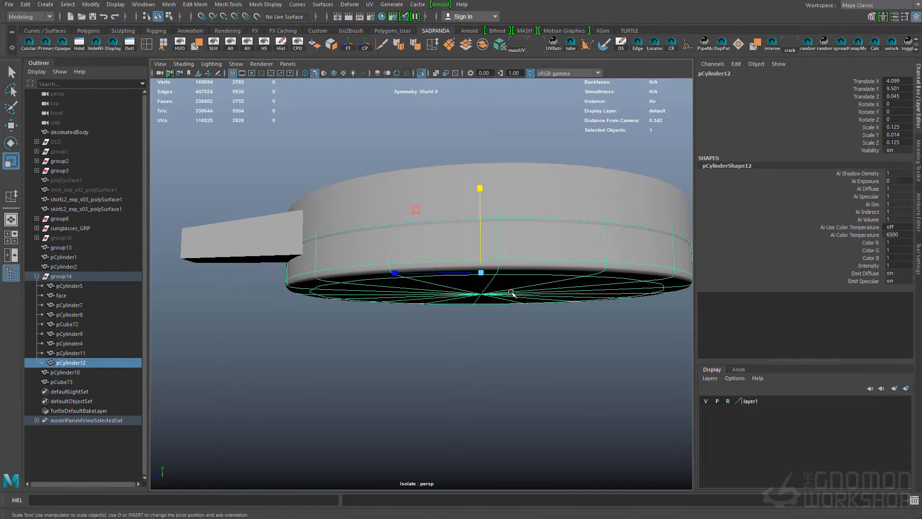
pyautogui.press('Delete')
# Show the watch case unsmoothed, select its underside faces and extrude them downward
pyautogui.click(487, 211)
pyautogui.press('1')
pyautogui.keyDown('alt'); pyautogui.moveTo(456, 309); pyautogui.dragTo(457, 256); pyautogui.keyUp('alt')
pyautogui.click(486, 275)
pyautogui.keyDown('alt'); pyautogui.moveTo(498, 288); pyautogui.dragTo(520, 268); pyautogui.keyUp('alt')
pyautogui.press('q')
pyautogui.click(595, 331)
pyautogui.keyDown('alt'); pyautogui.moveTo(571, 336); pyautogui.dragTo(519, 276); pyautogui.keyUp('alt')
pyautogui.click(475, 292)
pyautogui.keyDown('alt'); pyautogui.moveTo(486, 243); pyautogui.dragTo(491, 265); pyautogui.keyUp('alt')
pyautogui.hotkey('ctrl', 'F11')
pyautogui.press('w')
pyautogui.moveTo(470, 203); pyautogui.dragTo(473, 211)
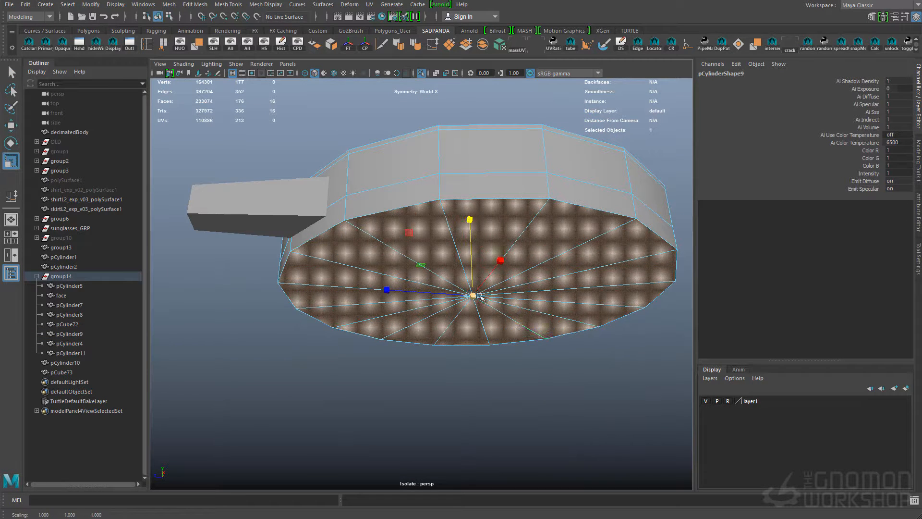
# Scale the extruded underside faces inward to taper the bottom of the case
pyautogui.moveTo(473, 295); pyautogui.dragTo(447, 290)
pyautogui.keyDown('shift'); pyautogui.moveTo(469, 255); pyautogui.dragTo(469, 284, button='right'); pyautogui.keyUp('shift')
pyautogui.hotkey('ctrl', 'z')
pyautogui.hotkey('ctrl', 'z')
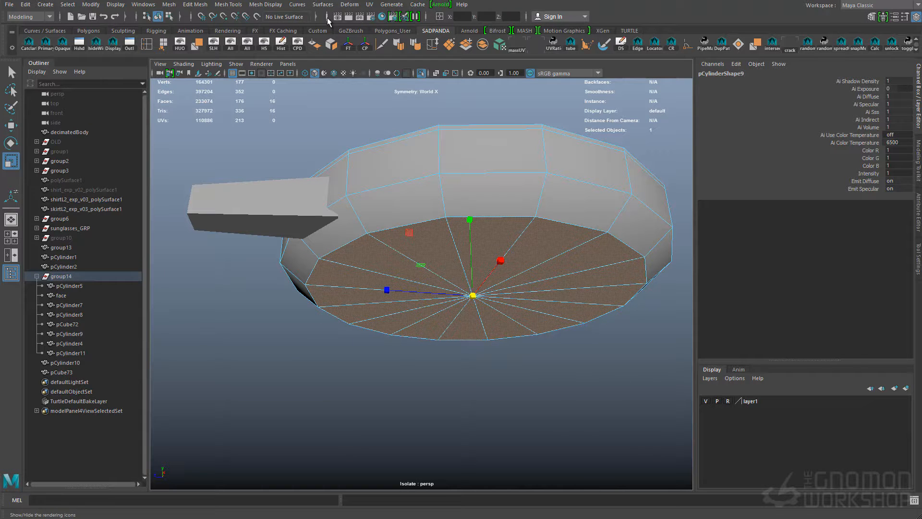
# Insert supporting edge loops around the case's tapered lower section and preview the case smoothed
pyautogui.click(328, 16)
pyautogui.keyDown('shift'); pyautogui.moveTo(485, 244); pyautogui.dragTo(524, 241, button='right'); pyautogui.keyUp('shift')
pyautogui.keyDown('shift'); pyautogui.moveTo(539, 231); pyautogui.dragTo(494, 247, button='right'); pyautogui.keyUp('shift')
pyautogui.click(440, 179)
pyautogui.keyDown('alt'); pyautogui.moveTo(448, 166); pyautogui.dragTo(462, 193); pyautogui.keyUp('alt')
pyautogui.click(467, 226)
pyautogui.keyDown('alt'); pyautogui.moveTo(467, 226); pyautogui.dragTo(469, 210); pyautogui.keyUp('alt')
pyautogui.keyDown('alt'); pyautogui.moveTo(469, 210); pyautogui.dragTo(487, 169, button='right'); pyautogui.keyUp('alt')
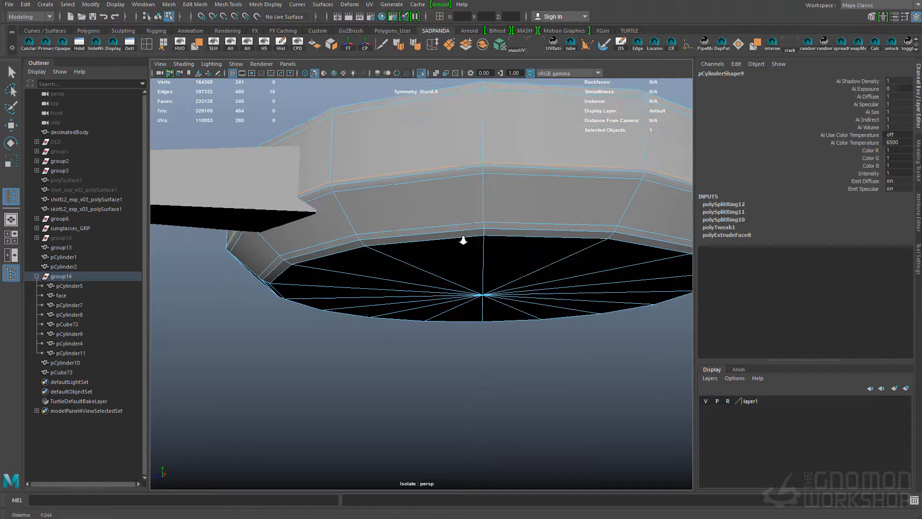
pyautogui.click(485, 164)
pyautogui.keyDown('alt'); pyautogui.moveTo(486, 166); pyautogui.dragTo(502, 199); pyautogui.keyUp('alt')
pyautogui.press('q')
pyautogui.keyDown('alt'); pyautogui.moveTo(502, 200); pyautogui.dragTo(543, 201, button='right'); pyautogui.keyUp('alt')
pyautogui.press('3')
pyautogui.click(538, 288)
# Adjust the lug's position against the case and show wireframe over the shaded models
pyautogui.keyDown('alt'); pyautogui.moveTo(361, 278); pyautogui.dragTo(380, 295); pyautogui.keyUp('alt')
pyautogui.keyDown('alt'); pyautogui.moveTo(379, 295); pyautogui.dragTo(389, 284, button='right'); pyautogui.keyUp('alt')
pyautogui.click(312, 257)
pyautogui.press('w')
pyautogui.keyDown('alt'); pyautogui.moveTo(297, 254); pyautogui.dragTo(407, 382); pyautogui.keyUp('alt')
pyautogui.keyDown('alt'); pyautogui.moveTo(408, 382); pyautogui.dragTo(367, 336, button='right'); pyautogui.keyUp('alt')
pyautogui.click(313, 74)
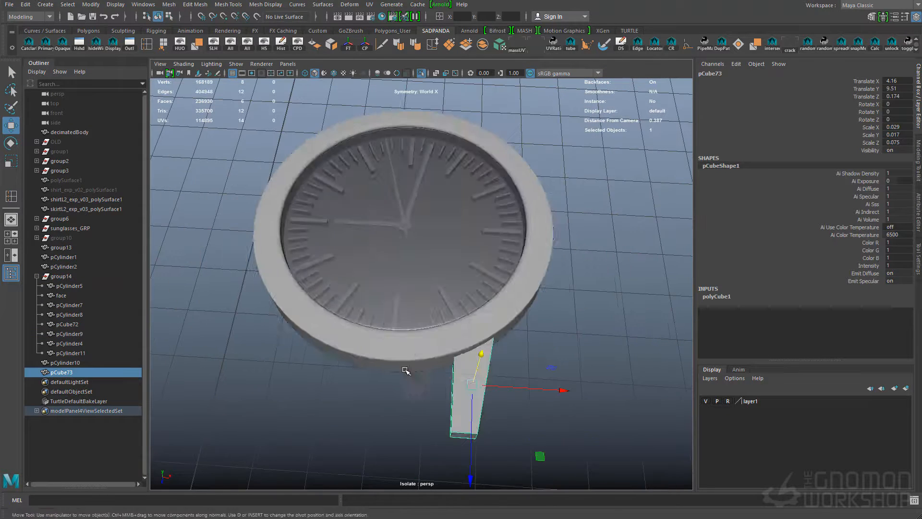
pyautogui.click(313, 74)
pyautogui.click(334, 73)
# Insert supporting edge loops near the lug's edges along its length and ends, and preview it smoothed
pyautogui.keyDown('alt'); pyautogui.moveTo(449, 314); pyautogui.dragTo(483, 304); pyautogui.keyUp('alt')
pyautogui.moveTo(482, 399)
pyautogui.keyDown('alt'); pyautogui.mouseDown()
pyautogui.moveTo(499, 383)
pyautogui.moveTo(489, 334)
pyautogui.moveTo(338, 341)
pyautogui.moveTo(340, 356)
pyautogui.mouseUp(); pyautogui.keyUp('alt')
pyautogui.press('q')
pyautogui.press('g')
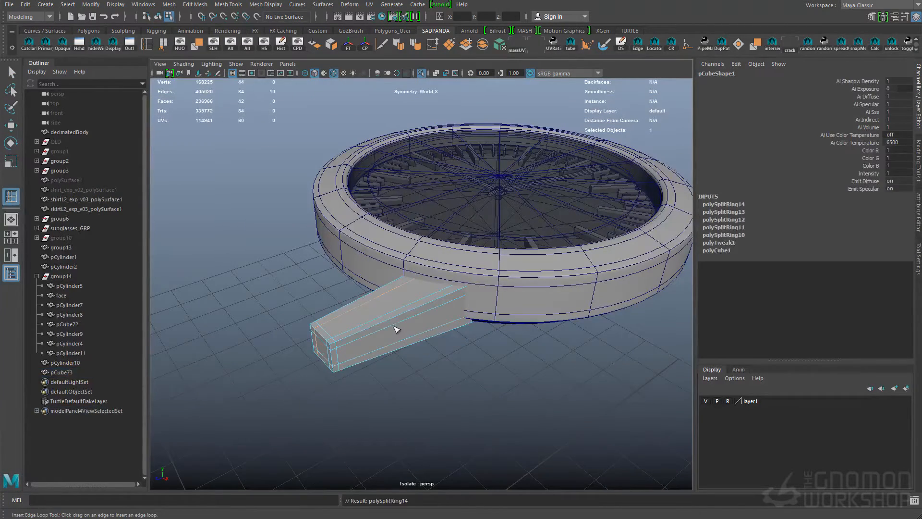
pyautogui.moveTo(483, 302); pyautogui.dragTo(484, 303)
pyautogui.press('q')
pyautogui.moveTo(379, 307); pyautogui.dragTo(386, 300, button='right')
pyautogui.press('g')
pyautogui.press('3')
# Duplicate the lug and mirror the copy across the case by setting its Scale X to -1
pyautogui.keyDown('alt'); pyautogui.moveTo(405, 313); pyautogui.dragTo(509, 373); pyautogui.keyUp('alt')
pyautogui.click(514, 371)
pyautogui.press('w')
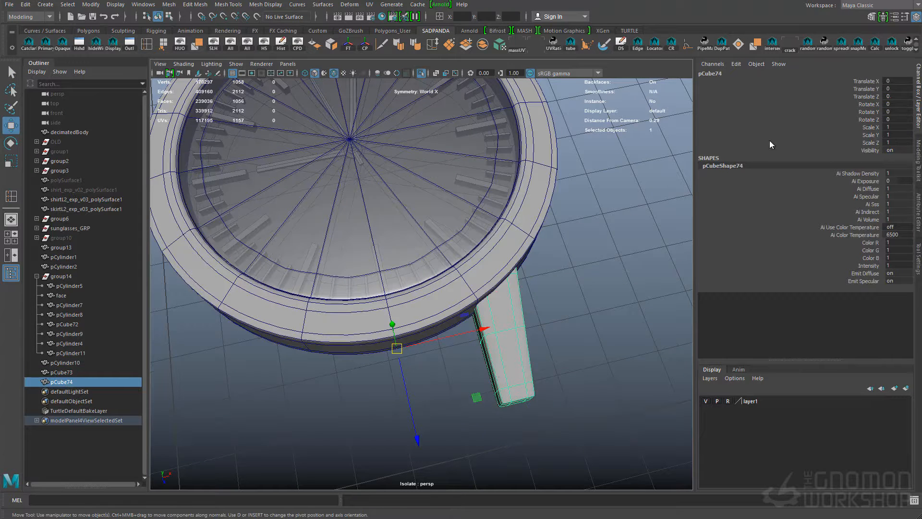
pyautogui.write('-1')
pyautogui.press('Return')
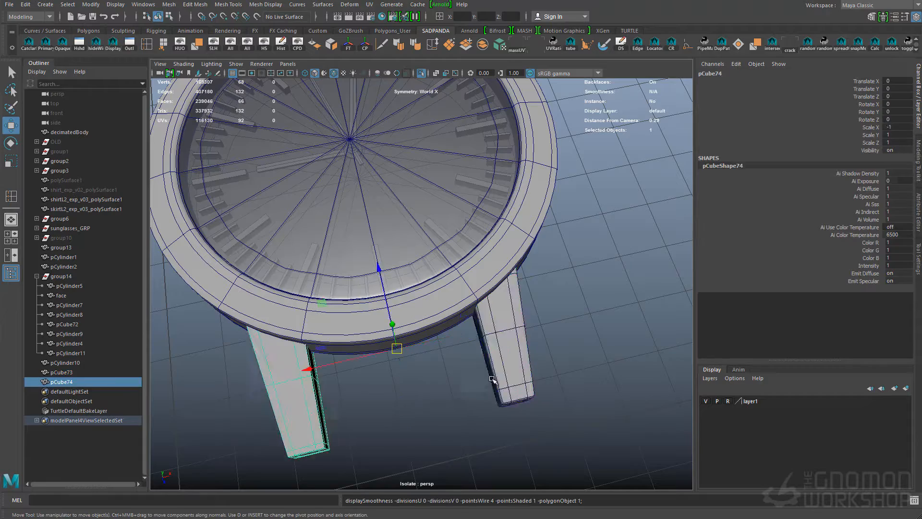
# Combine the two lugs into one object and scale them down uniformly to 0.829
pyautogui.keyDown('alt'); pyautogui.moveTo(527, 279); pyautogui.dragTo(514, 317); pyautogui.keyUp('alt')
pyautogui.click(398, 44)
pyautogui.keyDown('alt'); pyautogui.moveTo(484, 415); pyautogui.dragTo(497, 389); pyautogui.keyUp('alt')
pyautogui.press('r')
pyautogui.moveTo(497, 390); pyautogui.dragTo(474, 390, button='middle')
pyautogui.press('w')
pyautogui.keyDown('alt'); pyautogui.moveTo(360, 377); pyautogui.dragTo(436, 364); pyautogui.keyUp('alt')
pyautogui.keyDown('alt'); pyautogui.moveTo(436, 364); pyautogui.dragTo(487, 343, button='middle'); pyautogui.keyUp('alt')
# Snap the lug pair's pivot to the case centre, mirror a copy to the opposite side and combine all four lugs
pyautogui.press('d')
pyautogui.middleClick(337, 245)
pyautogui.keyDown('alt'); pyautogui.moveTo(499, 240); pyautogui.dragTo(533, 252); pyautogui.keyUp('alt')
pyautogui.hotkey('ctrl', 'd')
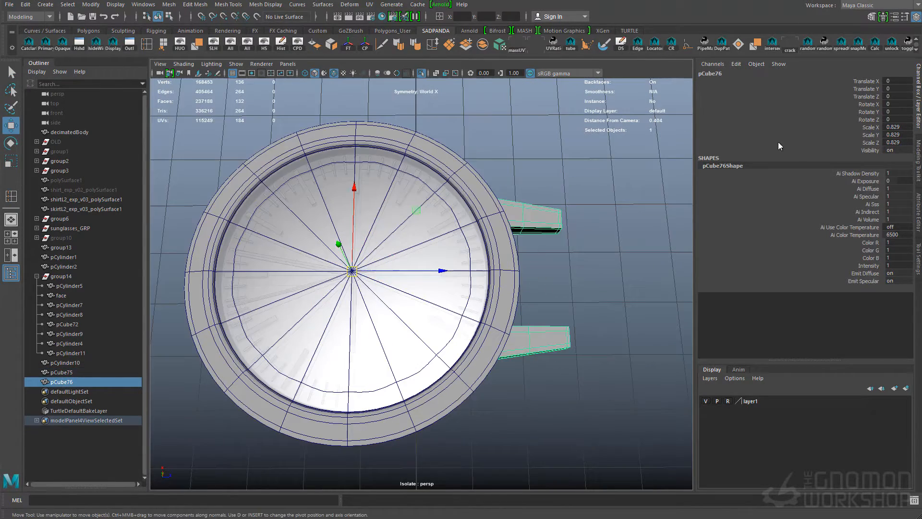
pyautogui.click(500, 44)
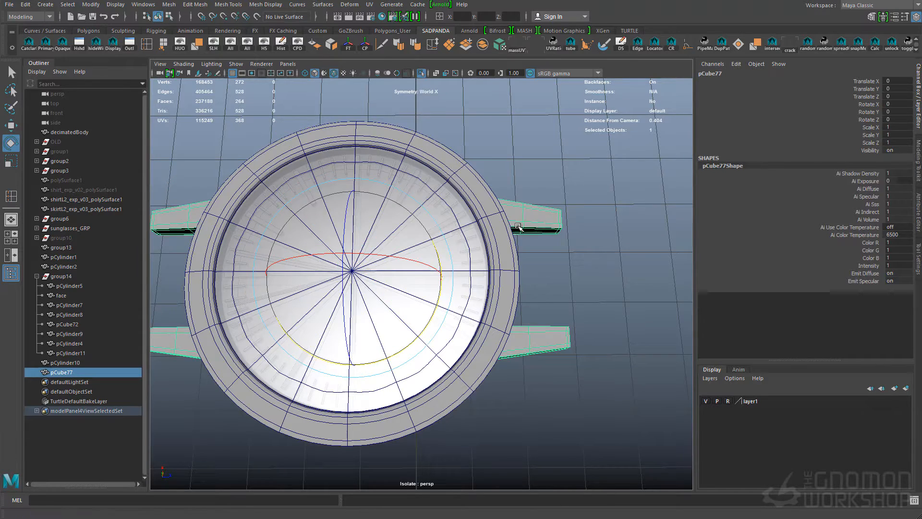
# Turn off the wireframe overlay and isolation, and parent the combined lugs into the watch group
pyautogui.press('q')
pyautogui.click(596, 288)
pyautogui.keyDown('alt'); pyautogui.moveTo(552, 327); pyautogui.dragTo(504, 310); pyautogui.keyUp('alt')
pyautogui.keyDown('alt'); pyautogui.moveTo(504, 309); pyautogui.dragTo(432, 308, button='right'); pyautogui.keyUp('alt')
pyautogui.hotkey('alt', '5')
pyautogui.moveTo(432, 288)
pyautogui.keyDown('alt'); pyautogui.mouseDown()
pyautogui.moveTo(469, 315)
pyautogui.moveTo(456, 264)
pyautogui.moveTo(428, 288)
pyautogui.moveTo(404, 286)
pyautogui.mouseUp(); pyautogui.keyUp('alt')
pyautogui.hotkey('ctrl', '1')
pyautogui.click(72, 372)
pyautogui.click(62, 277)
# Align the watch group to the separate case copy on the wrist and hide that copy
pyautogui.keyDown('ctrl'); pyautogui.click(65, 372); pyautogui.keyUp('ctrl')
pyautogui.click(619, 249)
pyautogui.click(113, 374)
pyautogui.hotkey('ctrl', 'h')
# Turn on object X symmetry and move the outer vertices of the lugs down toward the strap
pyautogui.click(383, 280)
pyautogui.press('w')
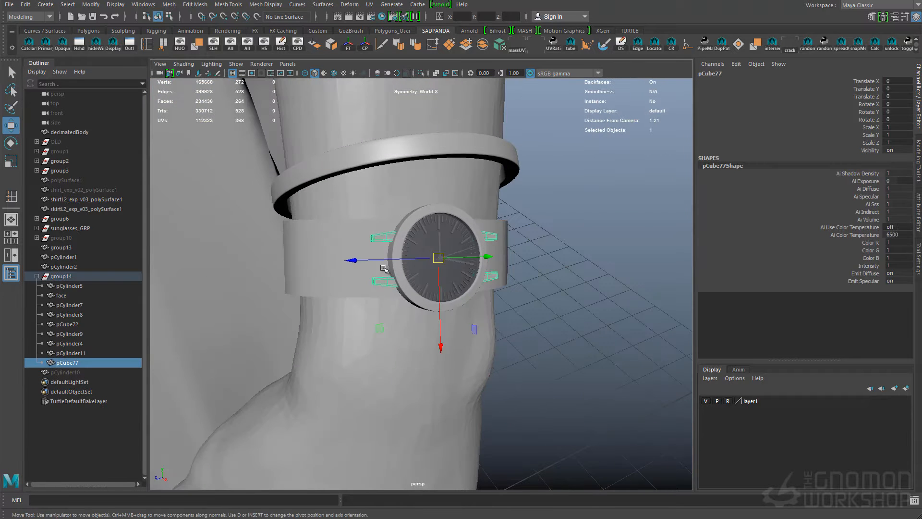
pyautogui.moveTo(394, 203); pyautogui.dragTo(420, 201)
pyautogui.keyDown('alt'); pyautogui.moveTo(535, 313); pyautogui.dragTo(510, 317); pyautogui.keyUp('alt')
pyautogui.press('F9')
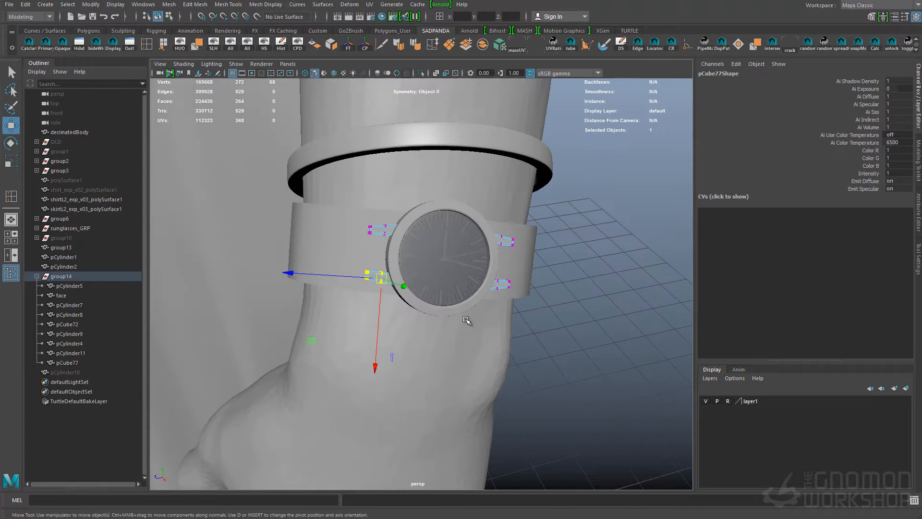
pyautogui.moveTo(363, 259); pyautogui.dragTo(363, 260)
# Adjust further edges and vertices of the lugs so they bend to follow the strap
pyautogui.press('F10')
pyautogui.click(384, 282)
pyautogui.moveTo(392, 305); pyautogui.dragTo(427, 259)
pyautogui.press('F9')
pyautogui.click(381, 280)
pyautogui.keyDown('alt'); pyautogui.moveTo(392, 288); pyautogui.dragTo(436, 231); pyautogui.keyUp('alt')
pyautogui.moveTo(518, 267); pyautogui.dragTo(498, 292)
pyautogui.press('q')
pyautogui.press('F8')
# Spread the lugs apart across the strap by scaling them to 1.331 in X
pyautogui.click(457, 248)
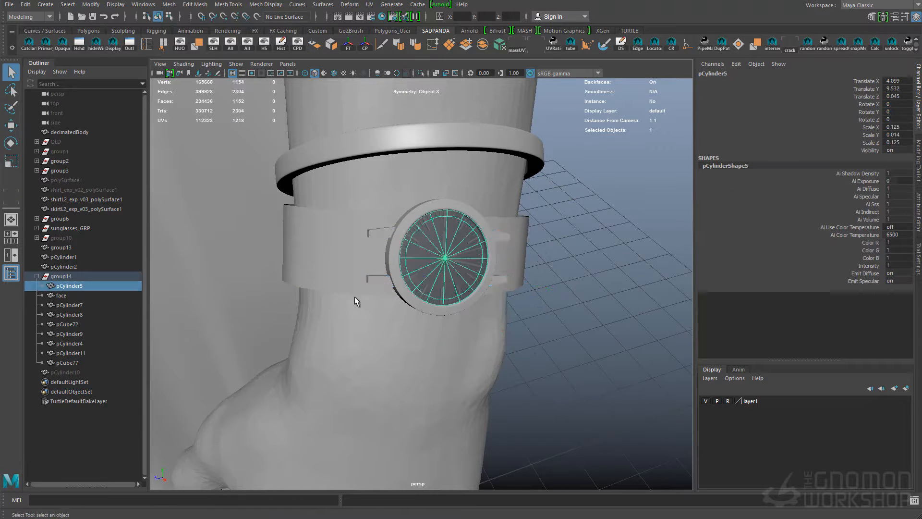
pyautogui.click(379, 264)
pyautogui.keyDown('alt'); pyautogui.moveTo(411, 275); pyautogui.dragTo(405, 264); pyautogui.keyUp('alt')
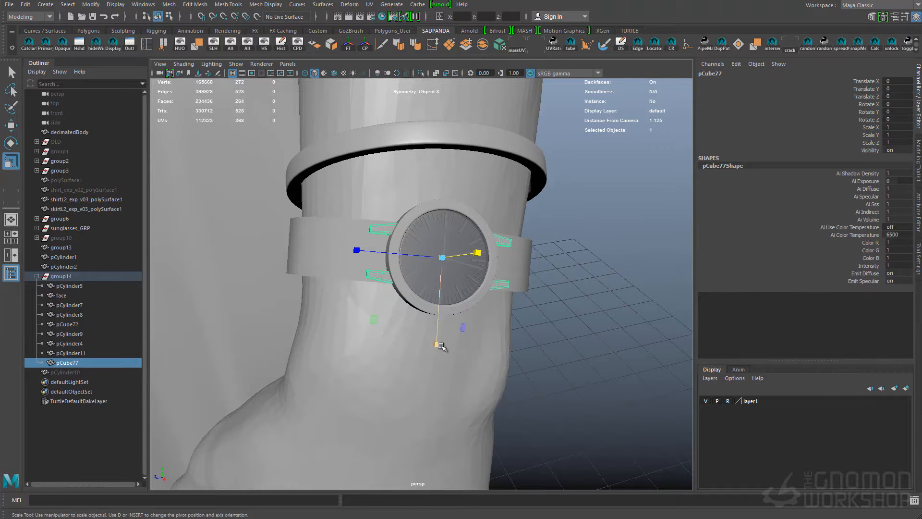
pyautogui.moveTo(432, 378); pyautogui.dragTo(430, 376)
pyautogui.keyDown('alt'); pyautogui.moveTo(430, 375); pyautogui.dragTo(330, 290); pyautogui.keyUp('alt')
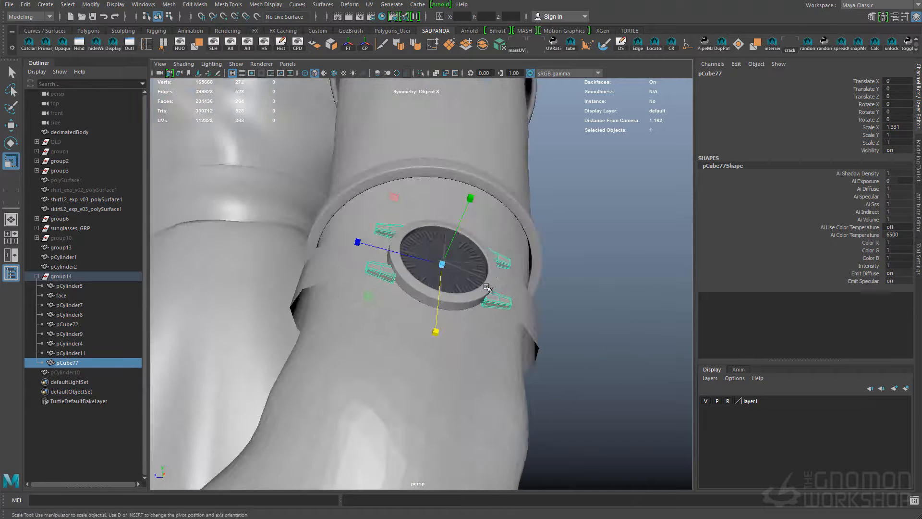
# Move the lugs' vertices to refit them between the case and the strap
pyautogui.keyDown('alt'); pyautogui.moveTo(468, 301); pyautogui.dragTo(391, 251); pyautogui.keyUp('alt')
pyautogui.press('w')
pyautogui.press('F9')
pyautogui.keyDown('alt'); pyautogui.moveTo(444, 270); pyautogui.dragTo(546, 212); pyautogui.keyUp('alt')
pyautogui.press('q')
pyautogui.press('F8')
# Scale the lugs further along X to line them up with the strap's edges
pyautogui.click(352, 271)
pyautogui.keyDown('alt'); pyautogui.moveTo(390, 284); pyautogui.dragTo(473, 294); pyautogui.keyUp('alt')
pyautogui.click(553, 283)
pyautogui.moveTo(533, 280)
pyautogui.keyDown('alt'); pyautogui.mouseDown()
pyautogui.moveTo(426, 272)
pyautogui.moveTo(491, 301)
pyautogui.moveTo(528, 271)
pyautogui.mouseUp(); pyautogui.keyUp('alt')
pyautogui.click(497, 304)
pyautogui.keyDown('alt'); pyautogui.moveTo(352, 267); pyautogui.dragTo(430, 262); pyautogui.keyUp('alt')
pyautogui.press('r')
pyautogui.moveTo(435, 344); pyautogui.dragTo(437, 353)
pyautogui.keyDown('alt'); pyautogui.moveTo(437, 352); pyautogui.dragTo(530, 289); pyautogui.keyUp('alt')
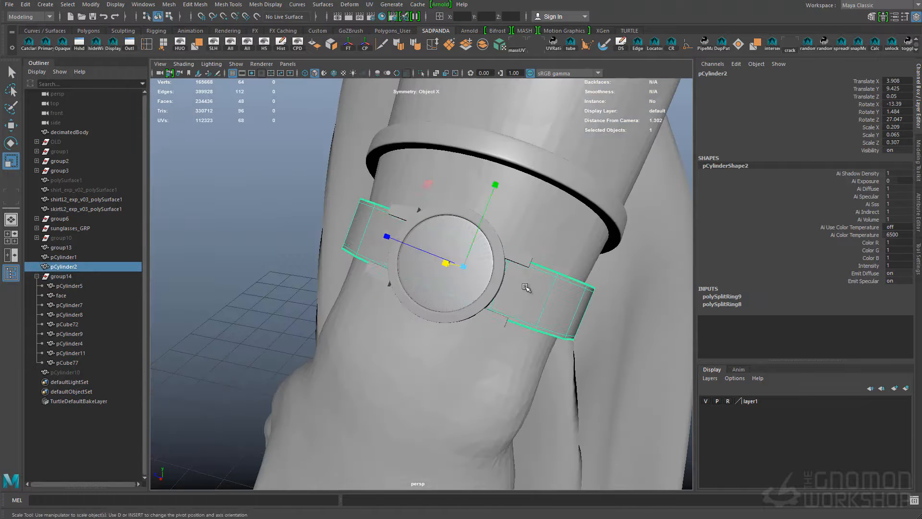
# Move the strap onto the wrist below the watch case and parent it under the watch group
pyautogui.press('w')
pyautogui.keyDown('alt'); pyautogui.moveTo(307, 288); pyautogui.dragTo(376, 309); pyautogui.keyUp('alt')
pyautogui.keyDown('ctrl'); pyautogui.click(77, 275); pyautogui.keyUp('ctrl')
pyautogui.press('p')
# Reset the watch group's rotation to 0 and isolate the watch in the viewport
pyautogui.click(82, 266)
pyautogui.write('0')
pyautogui.press('Return')
pyautogui.hotkey('ctrl', '1')
pyautogui.click(417, 366)
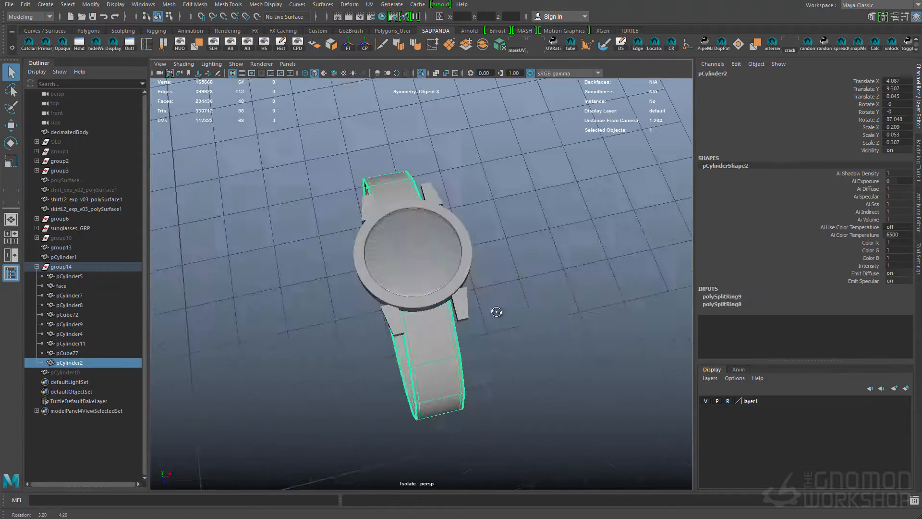
# Try to delete the lug geometry on one side of the watch case
pyautogui.click(473, 314)
pyautogui.keyDown('alt'); pyautogui.moveTo(509, 315); pyautogui.dragTo(474, 192); pyautogui.keyUp('alt')
pyautogui.moveTo(348, 221); pyautogui.dragTo(407, 307)
pyautogui.moveTo(431, 292); pyautogui.dragTo(549, 330)
pyautogui.moveTo(495, 226); pyautogui.dragTo(510, 215)
pyautogui.press('F8')
pyautogui.press('w')
pyautogui.click(508, 290)
pyautogui.click(461, 304)
pyautogui.keyDown('alt'); pyautogui.moveTo(432, 290); pyautogui.dragTo(375, 248); pyautogui.keyUp('alt')
pyautogui.click(483, 321)
pyautogui.click(457, 317)
pyautogui.press('Delete')
pyautogui.hotkey('ctrl', 'z')
# Delete the two lugs on one side of the watch case
pyautogui.moveTo(319, 179); pyautogui.dragTo(424, 321)
pyautogui.press('Delete')
pyautogui.keyDown('alt'); pyautogui.moveTo(413, 284); pyautogui.dragTo(436, 333); pyautogui.keyUp('alt')
pyautogui.press('F8')
# Raise the strap's vertices beneath the case and scale them outward along Z towards the lugs
pyautogui.press('F9')
pyautogui.moveTo(555, 324); pyautogui.dragTo(331, 357)
pyautogui.moveTo(426, 391); pyautogui.dragTo(425, 375)
pyautogui.click(525, 351)
pyautogui.click(408, 355)
pyautogui.keyDown('alt'); pyautogui.moveTo(473, 342); pyautogui.dragTo(381, 269); pyautogui.keyUp('alt')
pyautogui.press('F9')
pyautogui.moveTo(364, 198); pyautogui.dragTo(523, 306)
pyautogui.press('w')
pyautogui.keyDown('alt'); pyautogui.moveTo(508, 243); pyautogui.dragTo(445, 290); pyautogui.keyUp('alt')
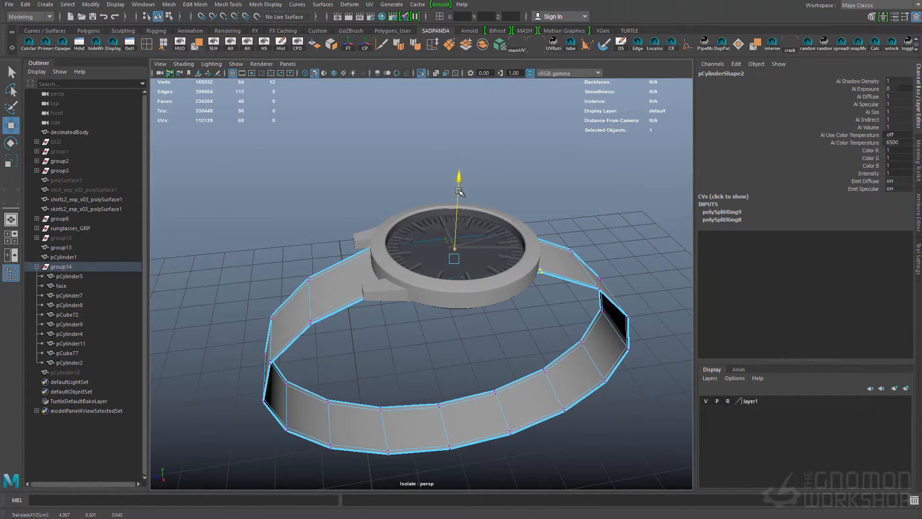
pyautogui.keyDown('alt'); pyautogui.moveTo(455, 190); pyautogui.dragTo(423, 270); pyautogui.keyUp('alt')
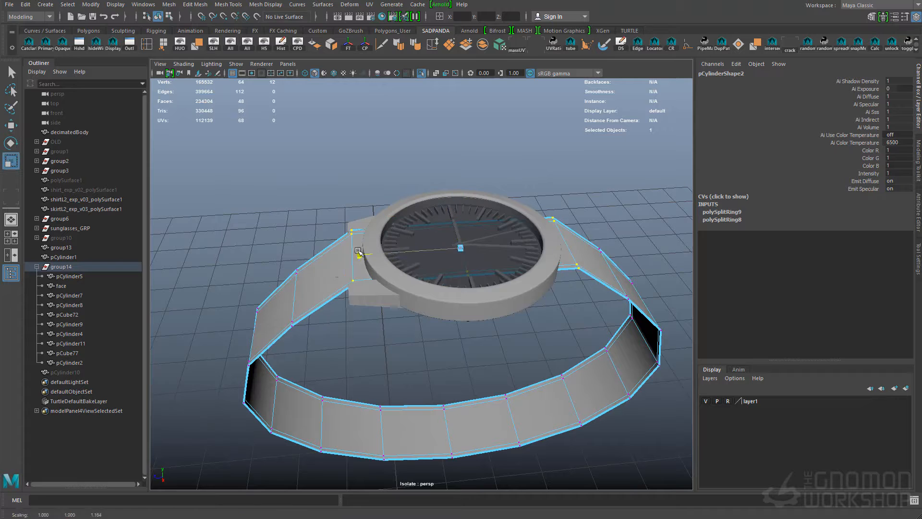
pyautogui.moveTo(347, 252); pyautogui.dragTo(352, 252)
# Insert two edge loops across the strap under the case and delete the faces between them
pyautogui.press('q')
pyautogui.press('F11')
pyautogui.click(340, 274)
pyautogui.press('F8')
pyautogui.keyDown('shift'); pyautogui.moveTo(343, 266); pyautogui.dragTo(363, 236, button='right'); pyautogui.keyUp('shift')
pyautogui.click(364, 235)
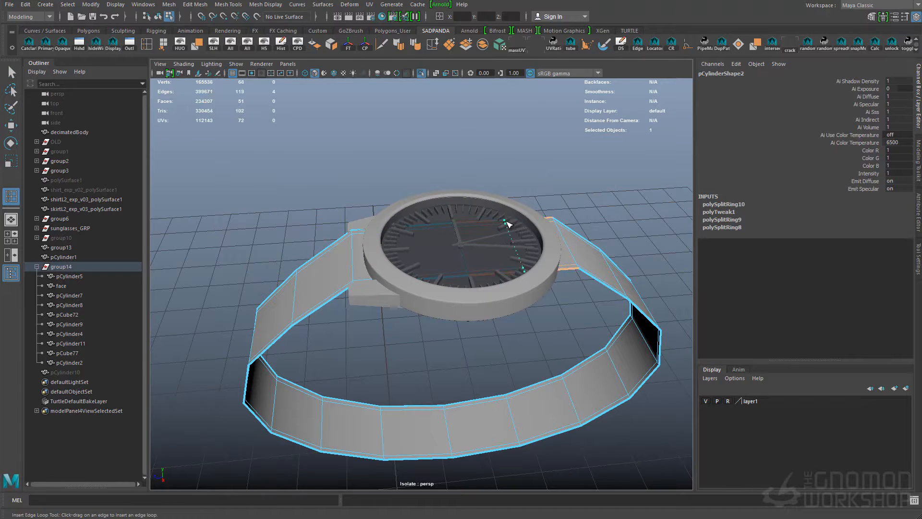
pyautogui.hotkey('ctrl', 'F11')
pyautogui.press('Delete')
# Turn on smooth mesh preview for the strap
pyautogui.keyDown('alt'); pyautogui.moveTo(425, 384); pyautogui.dragTo(559, 335); pyautogui.keyUp('alt')
pyautogui.keyDown('alt'); pyautogui.moveTo(559, 335); pyautogui.dragTo(422, 331, button='right'); pyautogui.keyUp('alt')
pyautogui.keyDown('alt'); pyautogui.moveTo(422, 331); pyautogui.dragTo(384, 314); pyautogui.keyUp('alt')
pyautogui.press('F8')
pyautogui.click(517, 342)
pyautogui.keyDown('alt'); pyautogui.moveTo(517, 341); pyautogui.dragTo(432, 379); pyautogui.keyUp('alt')
pyautogui.click(376, 329)
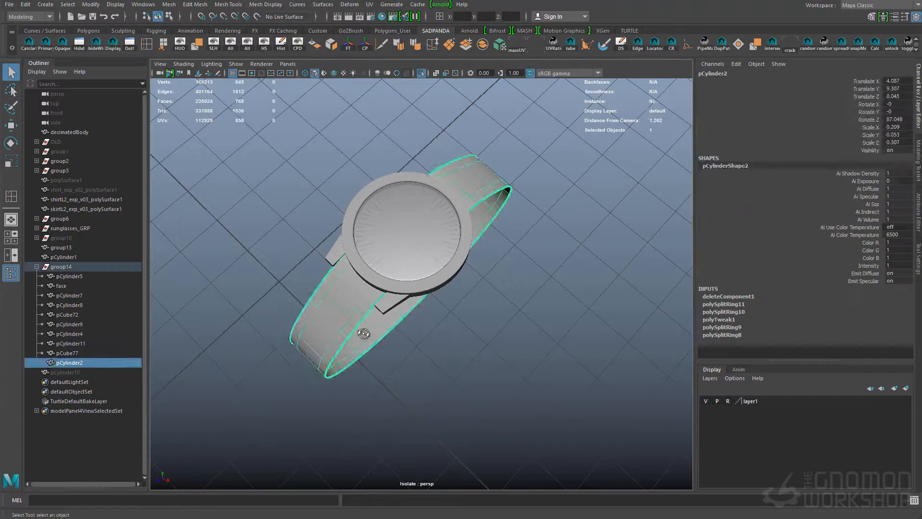
# Move the strap's edges beside the lugs to round out its curve as it leaves the case
pyautogui.keyDown('alt'); pyautogui.moveTo(377, 329); pyautogui.dragTo(473, 253); pyautogui.keyUp('alt')
pyautogui.press('F10')
pyautogui.press('w')
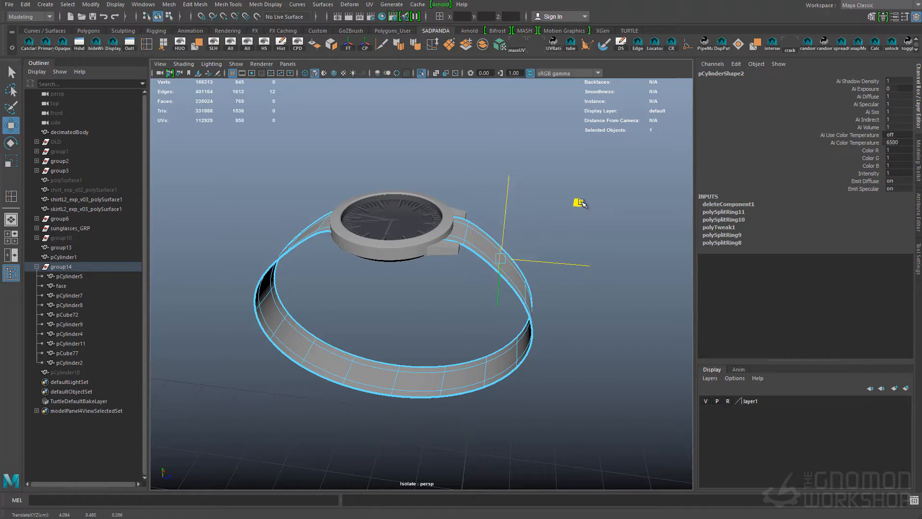
pyautogui.keyDown('alt'); pyautogui.moveTo(578, 205); pyautogui.dragTo(391, 275); pyautogui.keyUp('alt')
pyautogui.press('F8')
pyautogui.click(374, 391)
pyautogui.keyDown('alt'); pyautogui.moveTo(374, 391); pyautogui.dragTo(473, 355); pyautogui.keyUp('alt')
pyautogui.press('q')
pyautogui.click(474, 353)
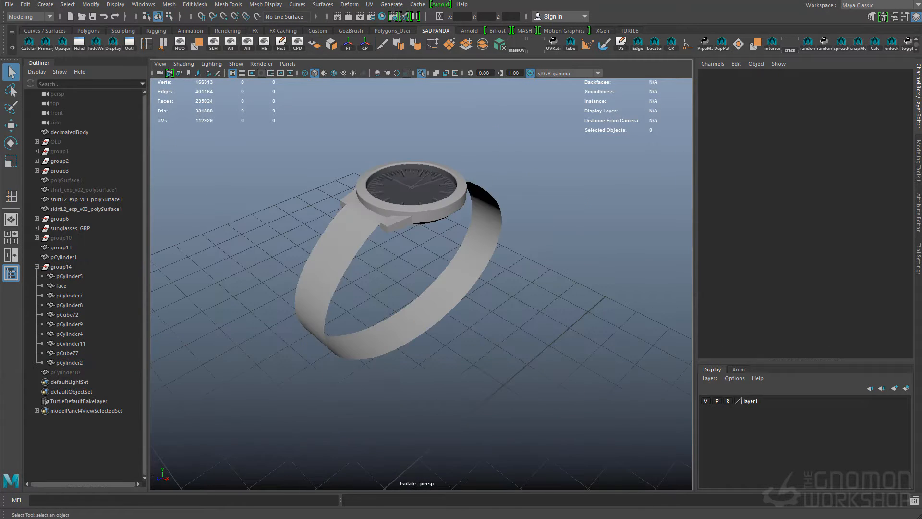
# Add a polygon cube and snap it to the lowest point of the strap
pyautogui.keyDown('alt'); pyautogui.moveTo(439, 286); pyautogui.dragTo(438, 311); pyautogui.keyUp('alt')
pyautogui.keyDown('shift'); pyautogui.moveTo(438, 311); pyautogui.dragTo(441, 332, button='right'); pyautogui.keyUp('shift')
pyautogui.press('w')
pyautogui.press('v')
pyautogui.moveTo(440, 332); pyautogui.dragTo(416, 299, button='middle')
pyautogui.moveTo(416, 312); pyautogui.dragTo(372, 310)
# Show wireframe on shaded and flatten the cube to a scale of 0.117, 0.014 and 0.117 in X, Y and Z
pyautogui.click(334, 73)
pyautogui.press('q')
pyautogui.moveTo(330, 282)
pyautogui.mouseDown(button='right')
pyautogui.moveTo(330, 264)
pyautogui.moveTo(372, 243)
pyautogui.mouseUp(button='right')
pyautogui.press('f')
pyautogui.keyDown('alt'); pyautogui.moveTo(408, 311); pyautogui.dragTo(446, 284); pyautogui.keyUp('alt')
pyautogui.press('r')
pyautogui.moveTo(422, 210); pyautogui.dragTo(425, 279)
pyautogui.keyDown('alt'); pyautogui.moveTo(425, 283); pyautogui.dragTo(387, 276); pyautogui.keyUp('alt')
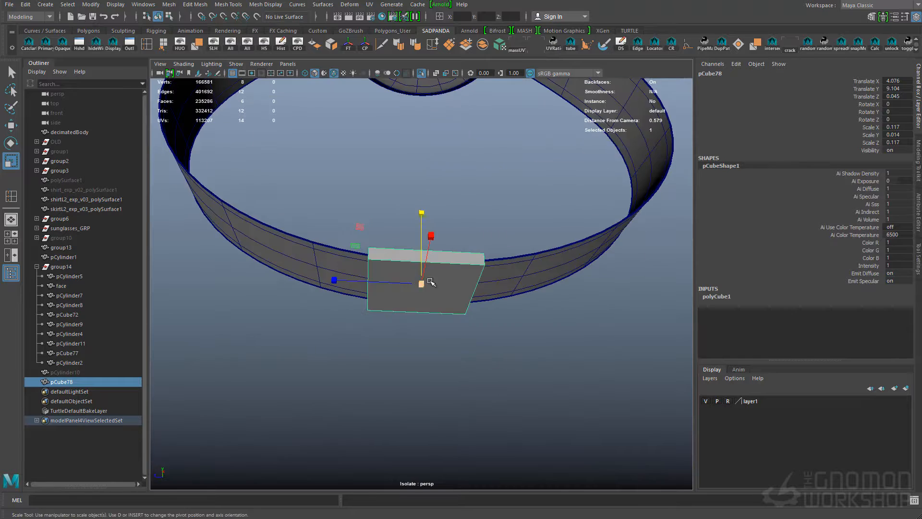
# Duplicate the flattened cube and move the copy up above the strap's lower edge
pyautogui.hotkey('ctrl', 'd')
pyautogui.press('w')
pyautogui.moveTo(431, 235); pyautogui.dragTo(438, 206)
# Delete the other faces of the box beneath the strap, keeping a single flat plate
pyautogui.press('q')
pyautogui.keyDown('alt'); pyautogui.moveTo(427, 269); pyautogui.dragTo(416, 294); pyautogui.keyUp('alt')
pyautogui.click(422, 281)
pyautogui.moveTo(424, 305); pyautogui.dragTo(422, 283, button='right')
pyautogui.keyDown('alt'); pyautogui.moveTo(420, 272); pyautogui.dragTo(458, 301); pyautogui.keyUp('alt')
pyautogui.click(422, 284)
pyautogui.moveTo(422, 284); pyautogui.dragTo(422, 309, button='right')
pyautogui.keyDown('alt'); pyautogui.moveTo(422, 288); pyautogui.dragTo(379, 285); pyautogui.keyUp('alt')
pyautogui.moveTo(369, 292); pyautogui.dragTo(412, 365)
pyautogui.keyDown('alt'); pyautogui.moveTo(336, 308); pyautogui.dragTo(406, 332); pyautogui.keyUp('alt')
pyautogui.click(376, 300)
pyautogui.press('Delete')
# Insert edge loops along the borders of the flat plate to outline the buckle frame
pyautogui.press('F8')
pyautogui.press('w')
pyautogui.keyDown('alt'); pyautogui.moveTo(550, 272); pyautogui.dragTo(532, 256); pyautogui.keyUp('alt')
pyautogui.press('y')
pyautogui.click(491, 270)
pyautogui.click(559, 292)
pyautogui.click(447, 243)
pyautogui.click(457, 234)
pyautogui.keyDown('alt'); pyautogui.moveTo(456, 234); pyautogui.dragTo(480, 274); pyautogui.keyUp('alt')
# Delete the plate's central face to leave an open rectangular frame
pyautogui.press('q')
pyautogui.click(480, 273)
pyautogui.press('Delete')
pyautogui.press('F8')
pyautogui.keyDown('alt'); pyautogui.moveTo(502, 225); pyautogui.dragTo(535, 302); pyautogui.keyUp('alt')
pyautogui.click(535, 302)
# Change the viewport's lighting option, then delete the frame's history and freeze its transformations
pyautogui.keyDown('alt'); pyautogui.moveTo(481, 324); pyautogui.dragTo(461, 331); pyautogui.keyUp('alt')
pyautogui.click(519, 303)
pyautogui.click(211, 64)
pyautogui.click(235, 132)
pyautogui.keyDown('alt'); pyautogui.moveTo(389, 331); pyautogui.dragTo(441, 305); pyautogui.keyUp('alt')
pyautogui.hotkey('alt', 'shift', 'd')
pyautogui.click(349, 44)
# Delete one half of the rectangular frame and move the remaining half to -0.012 in Y
pyautogui.press('w')
pyautogui.press('q')
pyautogui.moveTo(479, 294); pyautogui.dragTo(478, 327, button='right')
pyautogui.keyDown('alt'); pyautogui.moveTo(473, 336); pyautogui.dragTo(428, 336); pyautogui.keyUp('alt')
pyautogui.moveTo(612, 315); pyautogui.dragTo(424, 311)
pyautogui.press('Delete')
pyautogui.moveTo(425, 312); pyautogui.dragTo(394, 311, button='right')
pyautogui.moveTo(538, 324); pyautogui.dragTo(613, 287)
pyautogui.press('w')
pyautogui.moveTo(569, 254); pyautogui.dragTo(569, 260)
# Try to mirror the half frame across the X axis with the Mirror command
pyautogui.press('q')
pyautogui.keyDown('alt'); pyautogui.moveTo(434, 338); pyautogui.dragTo(505, 299); pyautogui.keyUp('alt')
pyautogui.moveTo(505, 304); pyautogui.dragTo(475, 393, button='right')
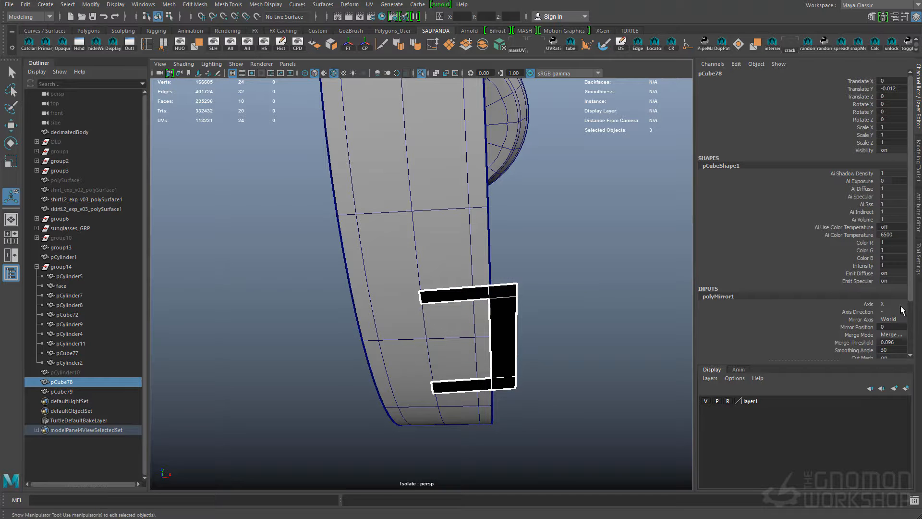
pyautogui.keyDown('alt'); pyautogui.moveTo(591, 307); pyautogui.dragTo(524, 331); pyautogui.keyUp('alt')
pyautogui.press('w')
pyautogui.moveTo(516, 329); pyautogui.dragTo(372, 319)
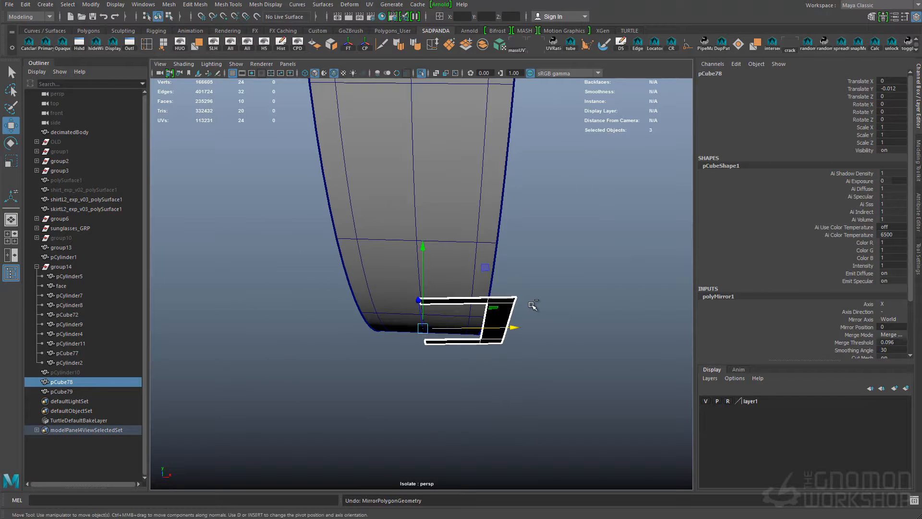
pyautogui.hotkey('ctrl', 'z')
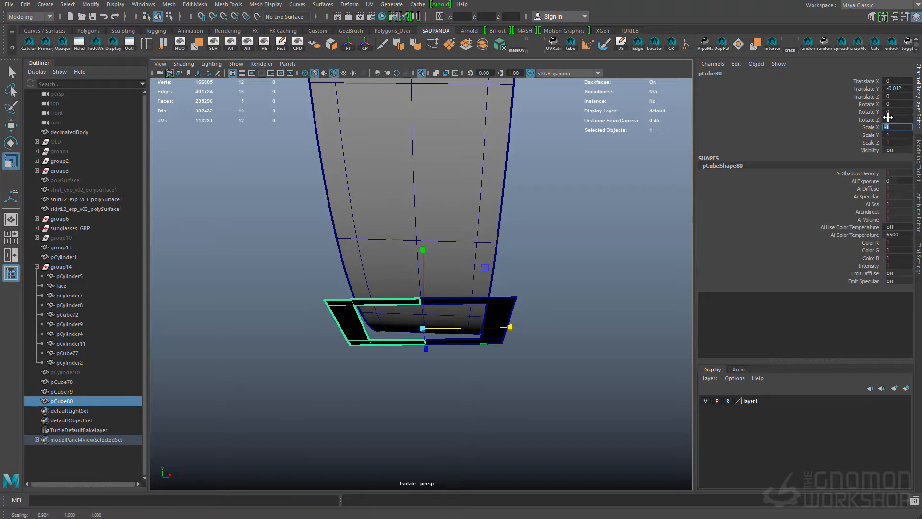
# Combine the two mirrored frame halves, merge their centre vertices and clear the construction history
pyautogui.click(557, 269)
pyautogui.click(499, 319)
pyautogui.keyDown('shift'); pyautogui.click(354, 335); pyautogui.keyUp('shift')
pyautogui.keyDown('alt'); pyautogui.moveTo(485, 274); pyautogui.dragTo(436, 237); pyautogui.keyUp('alt')
pyautogui.keyDown('shift'); pyautogui.moveTo(521, 313); pyautogui.dragTo(537, 362, button='right'); pyautogui.keyUp('shift')
pyautogui.hotkey('ctrl', 'F9')
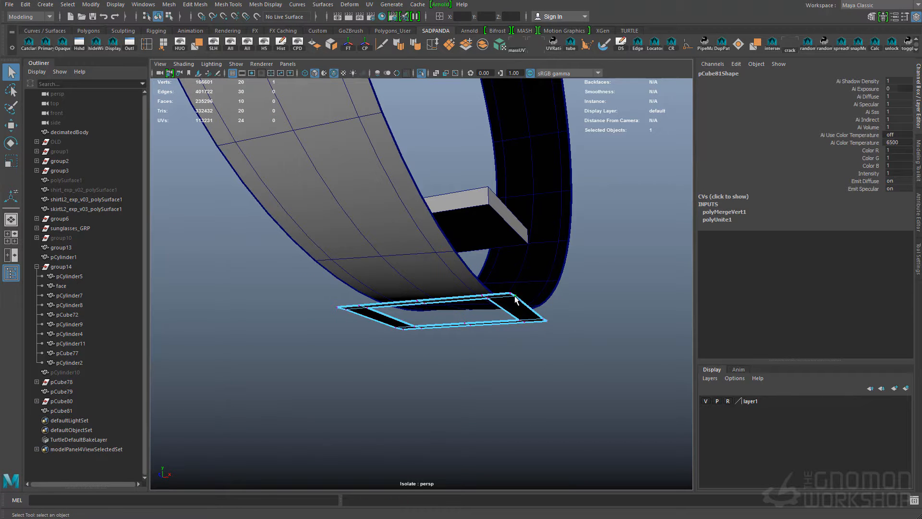
pyautogui.press('F8')
pyautogui.hotkey('alt', 'shift', 'd')
# Extrude the flat buckle frame to give it thickness
pyautogui.keyDown('alt'); pyautogui.moveTo(528, 314); pyautogui.dragTo(549, 285); pyautogui.keyUp('alt')
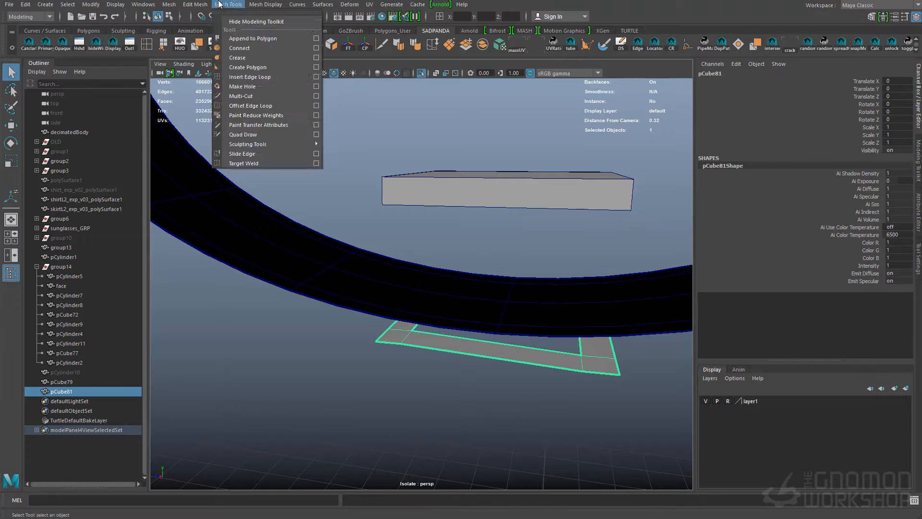
pyautogui.click(197, 4)
pyautogui.click(200, 91)
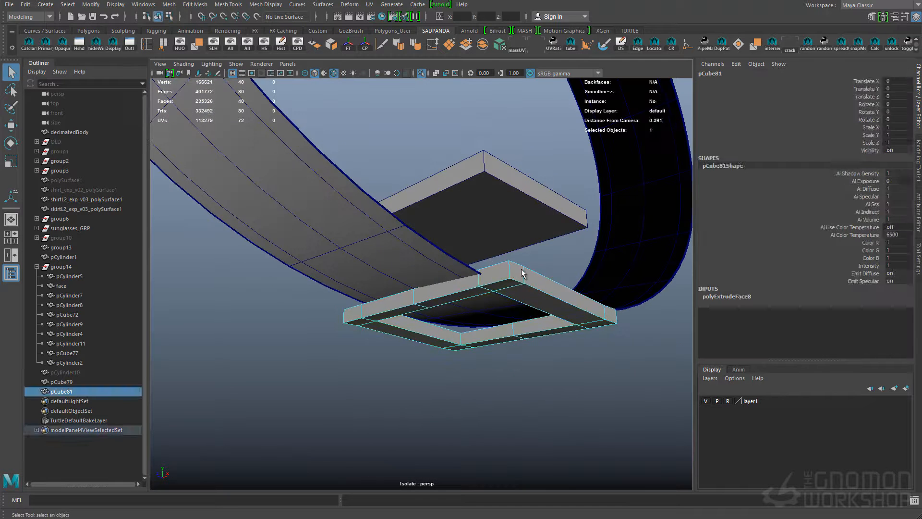
# Insert supporting edge loops near the corners and borders of the buckle frame
pyautogui.click(512, 274)
pyautogui.scroll(5, 480, 273)
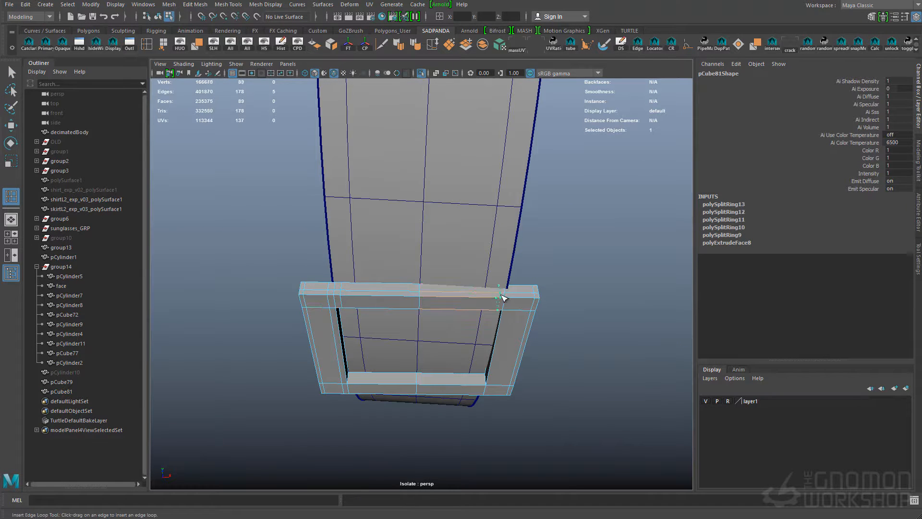
pyautogui.click(353, 383)
pyautogui.keyDown('alt'); pyautogui.moveTo(353, 384); pyautogui.dragTo(427, 332); pyautogui.keyUp('alt')
pyautogui.moveTo(415, 226); pyautogui.dragTo(412, 229)
pyautogui.click(380, 220)
pyautogui.keyDown('alt'); pyautogui.moveTo(297, 356); pyautogui.dragTo(432, 352); pyautogui.keyUp('alt')
pyautogui.click(577, 349)
pyautogui.click(567, 349)
pyautogui.keyDown('alt'); pyautogui.moveTo(543, 255); pyautogui.dragTo(464, 246); pyautogui.keyUp('alt')
pyautogui.moveTo(456, 284); pyautogui.dragTo(439, 290)
# Insert the remaining supporting edge loops around the buckle frame's corners and sides, and delete its construction history
pyautogui.press('q')
pyautogui.keyDown('alt'); pyautogui.moveTo(530, 309); pyautogui.dragTo(558, 288); pyautogui.keyUp('alt')
pyautogui.keyDown('shift'); pyautogui.moveTo(557, 288); pyautogui.dragTo(510, 307, button='right'); pyautogui.keyUp('shift')
pyautogui.click(549, 297)
pyautogui.keyDown('alt'); pyautogui.moveTo(510, 307); pyautogui.dragTo(446, 278); pyautogui.keyUp('alt')
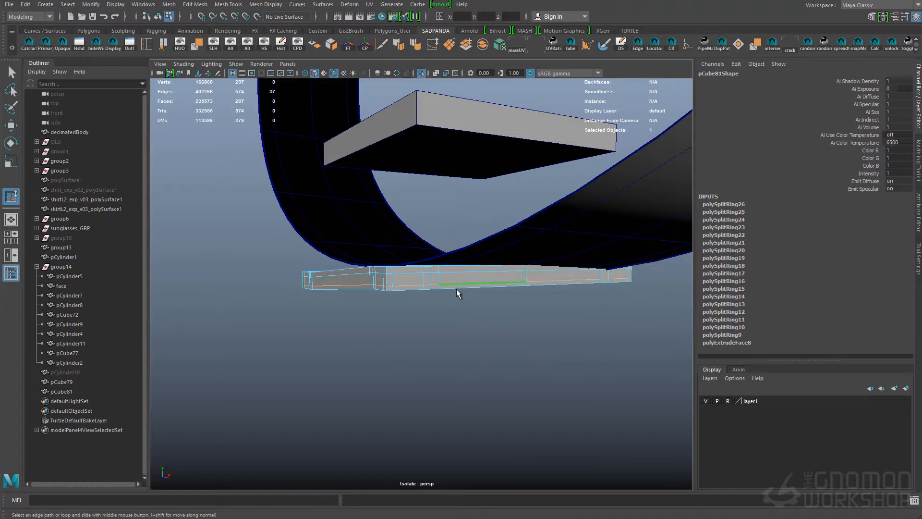
pyautogui.press('q')
pyautogui.hotkey('alt', 'shift', 'd')
pyautogui.click(503, 320)
# Scale the buckle's crossbar to a thin strip of 0.011 in X, 0.008 in Y and 0.117 in Z
pyautogui.keyDown('alt'); pyautogui.moveTo(503, 320); pyautogui.dragTo(495, 211); pyautogui.keyUp('alt')
pyautogui.click(464, 189)
pyautogui.press('r')
pyautogui.moveTo(494, 207); pyautogui.dragTo(449, 200, button='middle')
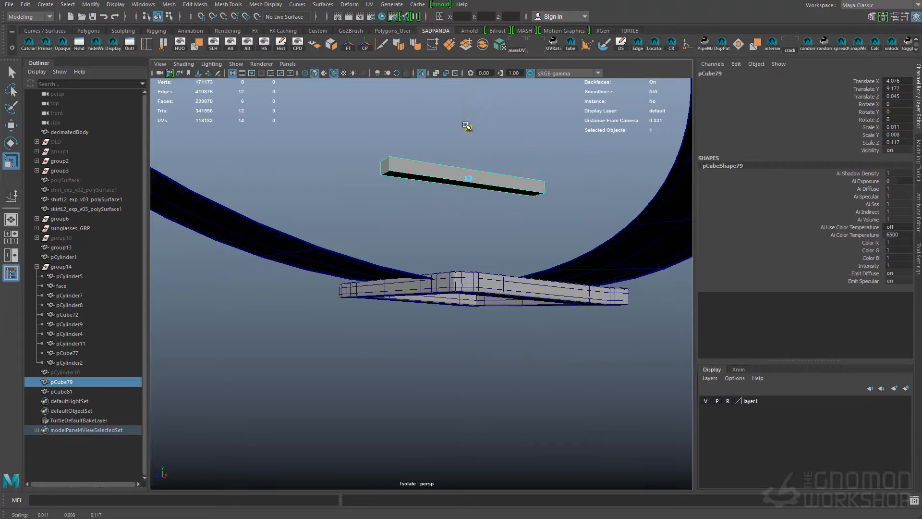
pyautogui.keyDown('alt'); pyautogui.moveTo(429, 223); pyautogui.dragTo(414, 190); pyautogui.keyUp('alt')
# Stretch the buckle frame to a scale of 1.112 along Z
pyautogui.click(417, 257)
pyautogui.keyDown('alt'); pyautogui.moveTo(427, 249); pyautogui.dragTo(447, 256); pyautogui.keyUp('alt')
pyautogui.click(390, 235)
pyautogui.press('r')
pyautogui.moveTo(379, 264); pyautogui.dragTo(369, 263)
# Move the thin crossbar onto the buckle frame so that it spans the opening over the strap
pyautogui.keyDown('alt'); pyautogui.moveTo(453, 273); pyautogui.dragTo(453, 307); pyautogui.keyUp('alt')
pyautogui.click(450, 283)
pyautogui.press('w')
pyautogui.moveTo(444, 287); pyautogui.dragTo(489, 298)
pyautogui.press('q')
pyautogui.keyDown('alt'); pyautogui.moveTo(387, 308); pyautogui.dragTo(393, 291); pyautogui.keyUp('alt')
pyautogui.keyDown('shift'); pyautogui.moveTo(388, 320); pyautogui.dragTo(388, 319, button='right'); pyautogui.keyUp('shift')
pyautogui.press('w')
pyautogui.keyDown('shift'); pyautogui.rightClick(437, 302); pyautogui.keyUp('shift')
pyautogui.click(438, 302)
pyautogui.keyDown('shift'); pyautogui.moveTo(441, 302); pyautogui.dragTo(392, 315, button='right'); pyautogui.keyUp('shift')
pyautogui.click(438, 302)
pyautogui.press('w')
pyautogui.hotkey('ctrl', 'z')
pyautogui.press('q')
pyautogui.keyDown('alt'); pyautogui.moveTo(454, 304); pyautogui.dragTo(459, 311); pyautogui.keyUp('alt')
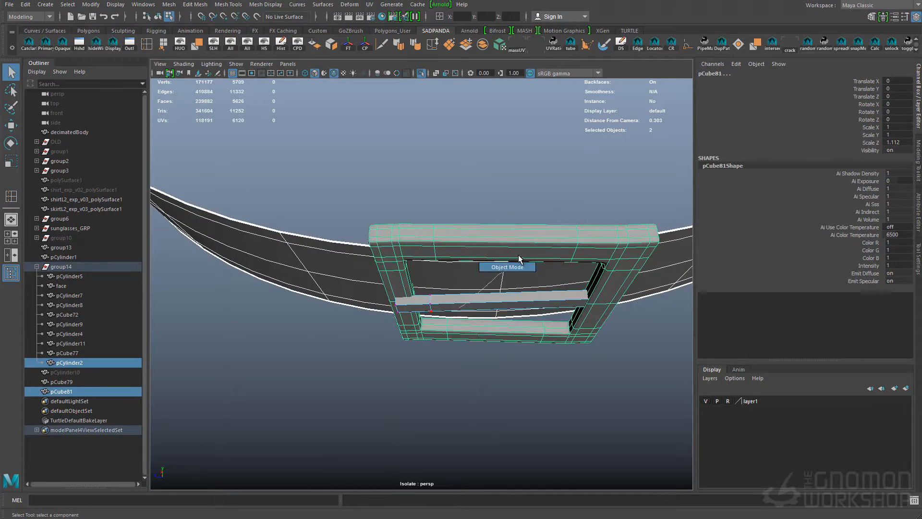
# Move the vertices at one end of the crossbar to seat it against the buckle frame
pyautogui.moveTo(459, 310); pyautogui.dragTo(423, 307, button='right')
pyautogui.moveTo(341, 269); pyautogui.dragTo(423, 331)
pyautogui.press('w')
pyautogui.moveTo(440, 294); pyautogui.dragTo(463, 276, button='right')
pyautogui.press('q')
pyautogui.keyDown('alt'); pyautogui.moveTo(500, 336); pyautogui.dragTo(542, 332); pyautogui.keyUp('alt')
pyautogui.keyDown('alt'); pyautogui.moveTo(543, 331); pyautogui.dragTo(617, 292, button='right'); pyautogui.keyUp('alt')
# Preview the strap and buckle smoothed without wireframe and examine how they fit together from several angles
pyautogui.click(586, 235)
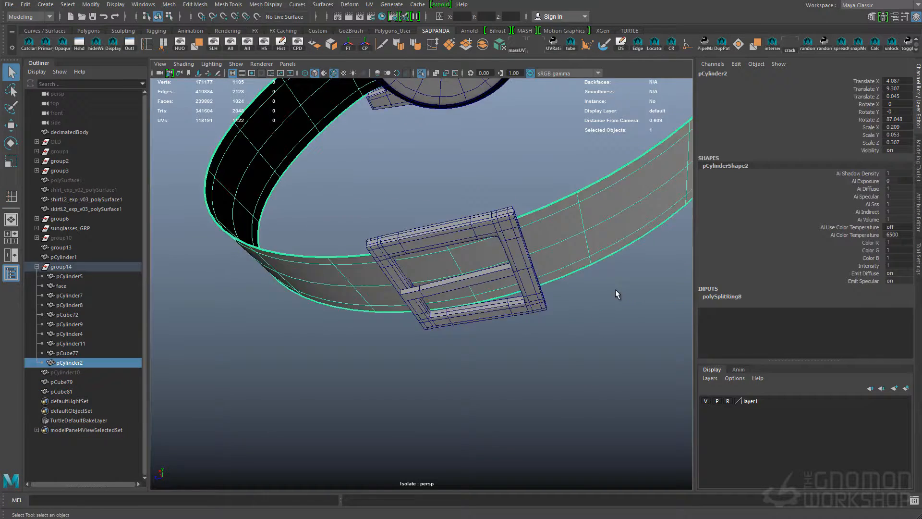
pyautogui.keyDown('alt'); pyautogui.moveTo(617, 293); pyautogui.dragTo(576, 331); pyautogui.keyUp('alt')
pyautogui.click(524, 232)
pyautogui.keyDown('shift'); pyautogui.moveTo(525, 233); pyautogui.dragTo(482, 242, button='right'); pyautogui.keyUp('shift')
pyautogui.click(519, 221)
pyautogui.press('q')
pyautogui.press('3')
pyautogui.click(509, 367)
pyautogui.keyDown('alt'); pyautogui.moveTo(505, 336); pyautogui.dragTo(485, 379); pyautogui.keyUp('alt')
pyautogui.click(333, 73)
pyautogui.moveTo(409, 255)
pyautogui.keyDown('alt'); pyautogui.mouseDown()
pyautogui.moveTo(398, 280)
pyautogui.moveTo(375, 255)
pyautogui.mouseUp(); pyautogui.keyUp('alt')
pyautogui.click(369, 262)
pyautogui.keyDown('alt'); pyautogui.moveTo(563, 303); pyautogui.dragTo(568, 294); pyautogui.keyUp('alt')
pyautogui.scroll(-4, 569, 277)
pyautogui.scroll(4, 570, 276)
pyautogui.press('1')
# Duplicate the strap and delete the duplicate's faces except for the section overlapping one side of the strap
pyautogui.hotkey('ctrl', 'd')
pyautogui.scroll(-3, 580, 292)
pyautogui.keyDown('alt'); pyautogui.moveTo(578, 290); pyautogui.dragTo(537, 301, button='middle'); pyautogui.keyUp('alt')
pyautogui.keyDown('alt'); pyautogui.moveTo(529, 304); pyautogui.dragTo(568, 307); pyautogui.keyUp('alt')
pyautogui.scroll(-4, 568, 307)
pyautogui.moveTo(538, 261); pyautogui.dragTo(539, 286, button='right')
pyautogui.moveTo(429, 342); pyautogui.dragTo(612, 245)
pyautogui.keyDown('alt'); pyautogui.moveTo(631, 280); pyautogui.dragTo(569, 310); pyautogui.keyUp('alt')
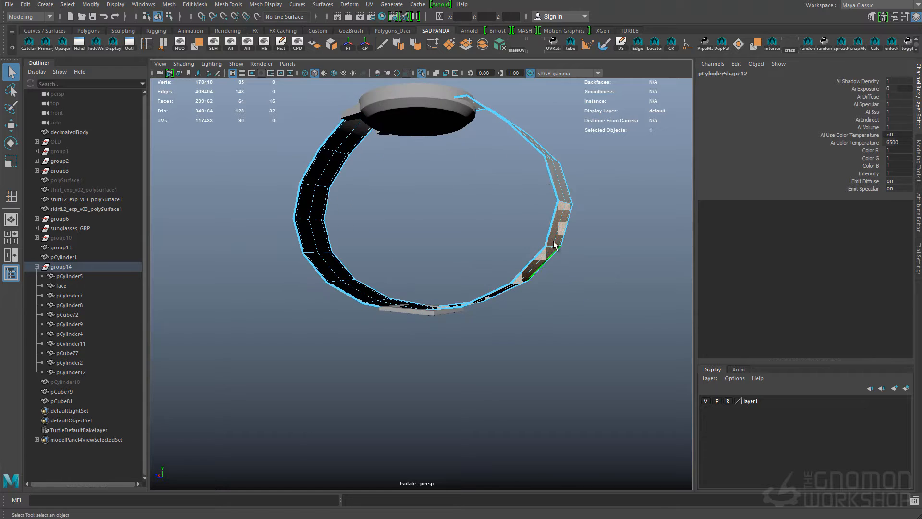
pyautogui.scroll(-4, 578, 304)
pyautogui.keyDown('shift'); pyautogui.moveTo(293, 129); pyautogui.dragTo(645, 387); pyautogui.keyUp('shift')
pyautogui.press('Delete')
# Tilt the buckle frame about 8.2 degrees around X to follow the strap
pyautogui.scroll(4, 553, 303)
pyautogui.keyDown('alt'); pyautogui.moveTo(548, 300); pyautogui.dragTo(447, 343); pyautogui.keyUp('alt')
pyautogui.scroll(2, 454, 295)
pyautogui.click(491, 288)
pyautogui.click(461, 292)
pyautogui.scroll(5, 446, 344)
pyautogui.press('e')
pyautogui.moveTo(360, 412); pyautogui.dragTo(378, 398)
pyautogui.keyDown('alt'); pyautogui.moveTo(434, 413); pyautogui.dragTo(440, 367); pyautogui.keyUp('alt')
pyautogui.moveTo(343, 275); pyautogui.dragTo(354, 271)
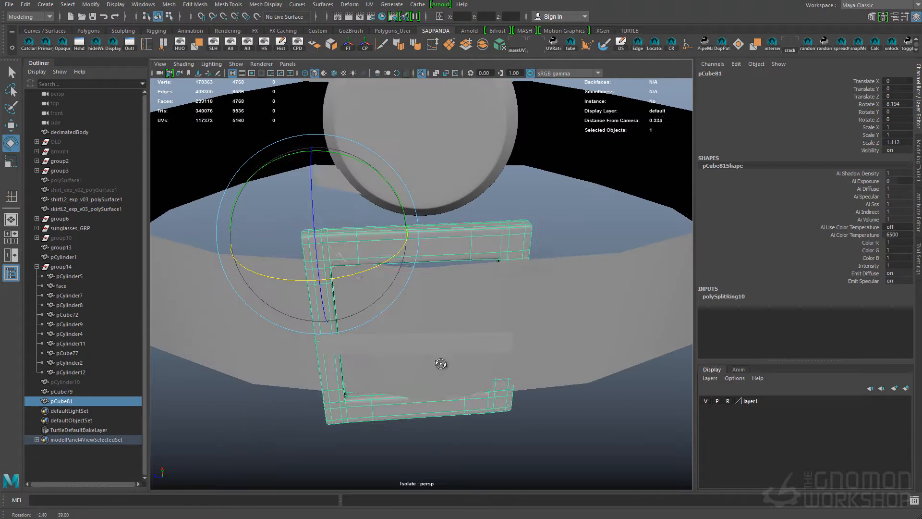
pyautogui.scroll(-6, 523, 289)
# Reposition the tilted buckle parts so they sit against the underside of the strap
pyautogui.keyDown('alt'); pyautogui.moveTo(523, 289); pyautogui.dragTo(452, 307); pyautogui.keyUp('alt')
pyautogui.click(436, 277)
pyautogui.keyDown('alt'); pyautogui.moveTo(518, 211); pyautogui.dragTo(488, 276); pyautogui.keyUp('alt')
pyautogui.press('w')
pyautogui.scroll(2, 494, 274)
pyautogui.hotkey('alt', '5')
pyautogui.keyDown('alt'); pyautogui.moveTo(425, 224); pyautogui.dragTo(454, 312); pyautogui.keyUp('alt')
pyautogui.press('q')
pyautogui.click(481, 321)
pyautogui.keyDown('shift'); pyautogui.click(459, 332); pyautogui.keyUp('shift')
pyautogui.press('w')
pyautogui.press('q')
# Move the original strap's vertices on the overlapping side inward so they sit beneath the duplicated section
pyautogui.scroll(-6, 464, 247)
pyautogui.keyDown('alt'); pyautogui.moveTo(485, 269); pyautogui.dragTo(580, 390); pyautogui.keyUp('alt')
pyautogui.click(606, 132)
pyautogui.keyDown('alt'); pyautogui.moveTo(586, 204); pyautogui.dragTo(593, 221); pyautogui.keyUp('alt')
pyautogui.press('F9')
pyautogui.moveTo(603, 171); pyautogui.dragTo(673, 295)
pyautogui.keyDown('alt'); pyautogui.moveTo(482, 344); pyautogui.dragTo(540, 253); pyautogui.keyUp('alt')
pyautogui.press('w')
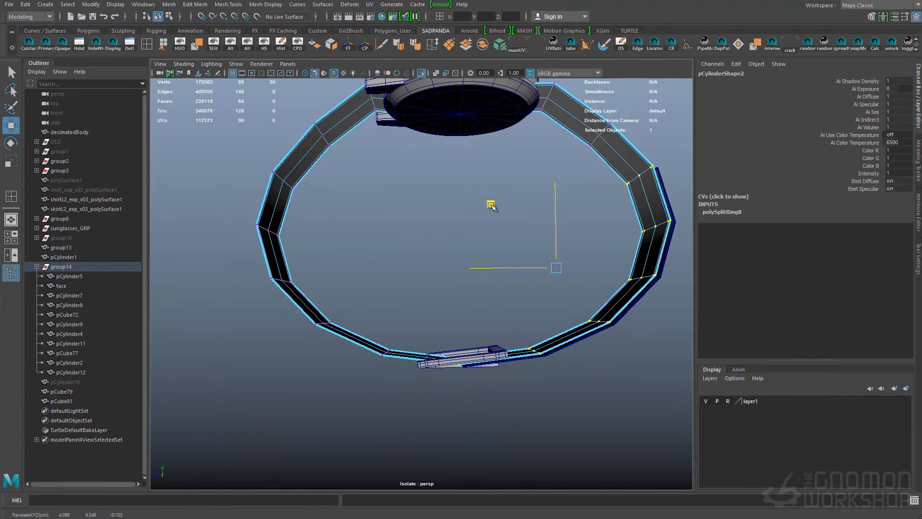
pyautogui.scroll(3, 490, 352)
pyautogui.press('F8')
# Combine the original strap and the duplicated overlap section into one mesh
pyautogui.moveTo(489, 355)
pyautogui.keyDown('alt'); pyautogui.mouseDown()
pyautogui.moveTo(517, 389)
pyautogui.moveTo(481, 358)
pyautogui.mouseUp(); pyautogui.keyUp('alt')
pyautogui.press('y')
pyautogui.press('Delete')
pyautogui.keyDown('alt'); pyautogui.moveTo(551, 364); pyautogui.dragTo(469, 315); pyautogui.keyUp('alt')
pyautogui.press('F8')
pyautogui.keyDown('shift'); pyautogui.click(516, 288); pyautogui.keyUp('shift')
pyautogui.click(489, 50)
pyautogui.keyDown('alt'); pyautogui.moveTo(495, 288); pyautogui.dragTo(517, 278, button='right'); pyautogui.keyUp('alt')
# Merge the matching vertices where the overlap section joins the strap
pyautogui.press('4')
pyautogui.press('F9')
pyautogui.keyDown('alt'); pyautogui.moveTo(517, 279); pyautogui.dragTo(499, 287); pyautogui.keyUp('alt')
pyautogui.press('g')
pyautogui.moveTo(465, 331); pyautogui.dragTo(504, 288)
pyautogui.moveTo(480, 332)
pyautogui.keyDown('alt'); pyautogui.mouseDown()
pyautogui.moveTo(515, 316)
pyautogui.moveTo(530, 326)
pyautogui.mouseUp(); pyautogui.keyUp('alt')
pyautogui.press('g')
pyautogui.press('5')
pyautogui.keyDown('alt'); pyautogui.moveTo(529, 326); pyautogui.dragTo(523, 315); pyautogui.keyUp('alt')
pyautogui.keyDown('alt'); pyautogui.moveTo(523, 315); pyautogui.dragTo(539, 240, button='right'); pyautogui.keyUp('alt')
pyautogui.keyDown('alt'); pyautogui.moveTo(539, 241); pyautogui.dragTo(529, 249); pyautogui.keyUp('alt')
pyautogui.press('F8')
pyautogui.keyDown('alt'); pyautogui.moveTo(528, 249); pyautogui.dragTo(538, 385, button='right'); pyautogui.keyUp('alt')
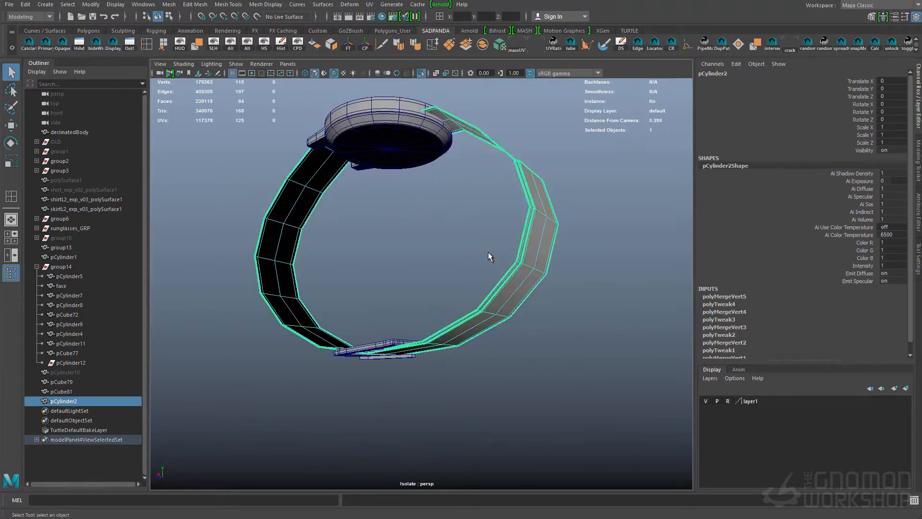
# Adjust the strap's geometry near the buckle and delete the combined strap's construction history
pyautogui.press('F11')
pyautogui.click(553, 344)
pyautogui.keyDown('alt'); pyautogui.moveTo(498, 341); pyautogui.dragTo(480, 308, button='right'); pyautogui.keyUp('alt')
pyautogui.hotkey('ctrl', 'z')
pyautogui.keyDown('alt'); pyautogui.moveTo(480, 307); pyautogui.dragTo(541, 352); pyautogui.keyUp('alt')
pyautogui.press('F8')
pyautogui.hotkey('alt', 'shift', 'd')
# Create a cube, move it to the overlapping straps beside the buckle and scale it uniformly to 0.083
pyautogui.click(541, 353)
pyautogui.keyDown('shift'); pyautogui.moveTo(576, 332); pyautogui.dragTo(576, 359, button='right'); pyautogui.keyUp('shift')
pyautogui.press('w')
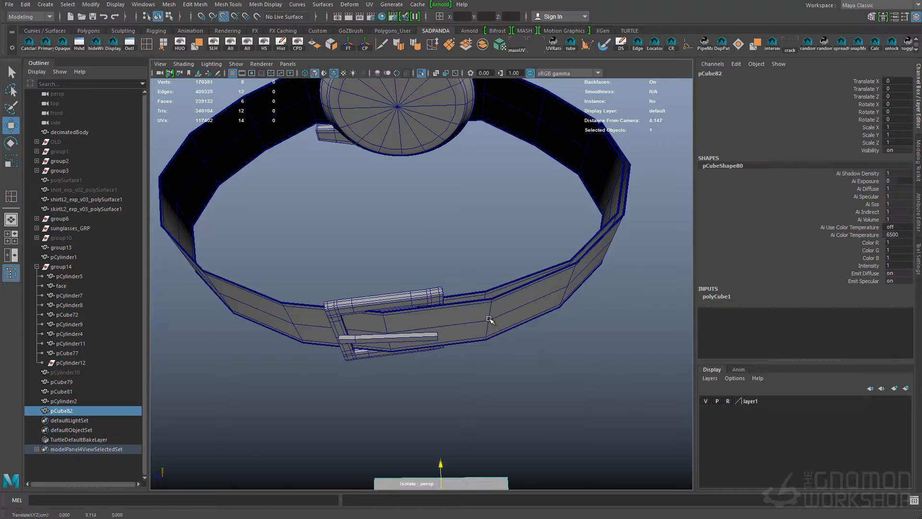
pyautogui.keyDown('alt'); pyautogui.moveTo(489, 317); pyautogui.dragTo(420, 315, button='right'); pyautogui.keyUp('alt')
pyautogui.moveTo(444, 467); pyautogui.dragTo(473, 340)
pyautogui.press('r')
pyautogui.moveTo(445, 288); pyautogui.dragTo(202, 287)
pyautogui.press('f')
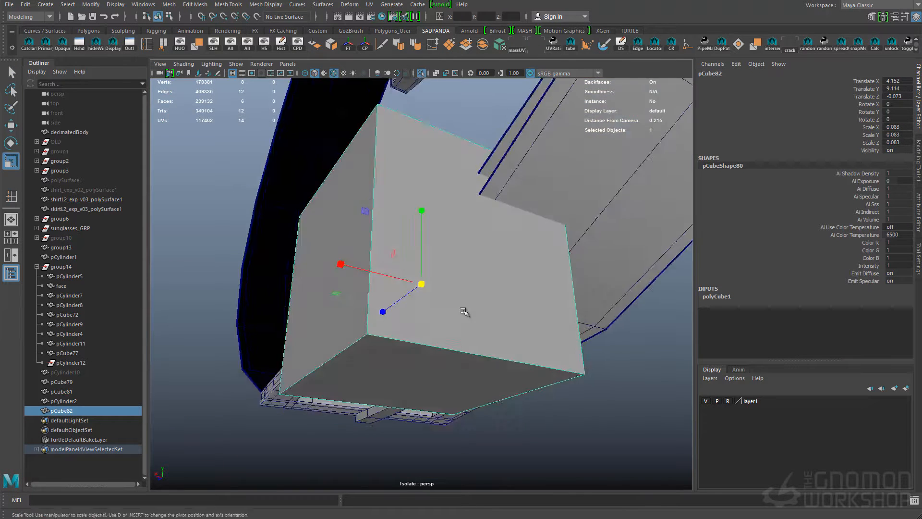
# Delete the cube's end faces, reduce its height and rotate it to follow the angle of the overlapping straps
pyautogui.moveTo(424, 370); pyautogui.dragTo(423, 399, button='right')
pyautogui.press('Delete')
pyautogui.moveTo(483, 348); pyautogui.dragTo(510, 331, button='right')
pyautogui.keyDown('alt'); pyautogui.moveTo(346, 352); pyautogui.dragTo(485, 354); pyautogui.keyUp('alt')
pyautogui.moveTo(421, 198); pyautogui.dragTo(421, 258)
pyautogui.press('e')
pyautogui.moveTo(432, 369); pyautogui.dragTo(456, 363)
# Scale and move the open-ended cube so it fits around both overlapping strap layers beside the buckle
pyautogui.press('r')
pyautogui.moveTo(339, 308); pyautogui.dragTo(388, 294)
pyautogui.press('w')
pyautogui.moveTo(421, 284); pyautogui.dragTo(434, 266)
pyautogui.keyDown('alt'); pyautogui.moveTo(436, 298); pyautogui.dragTo(429, 230); pyautogui.keyUp('alt')
pyautogui.moveTo(418, 250); pyautogui.dragTo(545, 384)
pyautogui.press('r')
pyautogui.moveTo(443, 269); pyautogui.dragTo(461, 274)
pyautogui.press('q')
# Extrude the combined strap's faces to give the strap thickness
pyautogui.click(520, 284)
pyautogui.click(172, 6)
pyautogui.moveTo(195, 5)
pyautogui.click(197, 86)
pyautogui.keyDown('alt'); pyautogui.moveTo(461, 211); pyautogui.dragTo(500, 201); pyautogui.keyUp('alt')
pyautogui.moveTo(516, 138); pyautogui.dragTo(515, 150)
pyautogui.keyDown('alt'); pyautogui.moveTo(515, 158); pyautogui.dragTo(595, 196); pyautogui.keyUp('alt')
pyautogui.moveTo(669, 160); pyautogui.dragTo(666, 164)
pyautogui.press('q')
# Delete the thickened strap's construction history and preview the strap smoothed
pyautogui.click(370, 252)
pyautogui.keyDown('alt'); pyautogui.moveTo(375, 257); pyautogui.dragTo(552, 259); pyautogui.keyUp('alt')
pyautogui.click(608, 172)
pyautogui.press('F8')
pyautogui.keyDown('alt'); pyautogui.moveTo(609, 175); pyautogui.dragTo(612, 212); pyautogui.keyUp('alt')
pyautogui.click(315, 44)
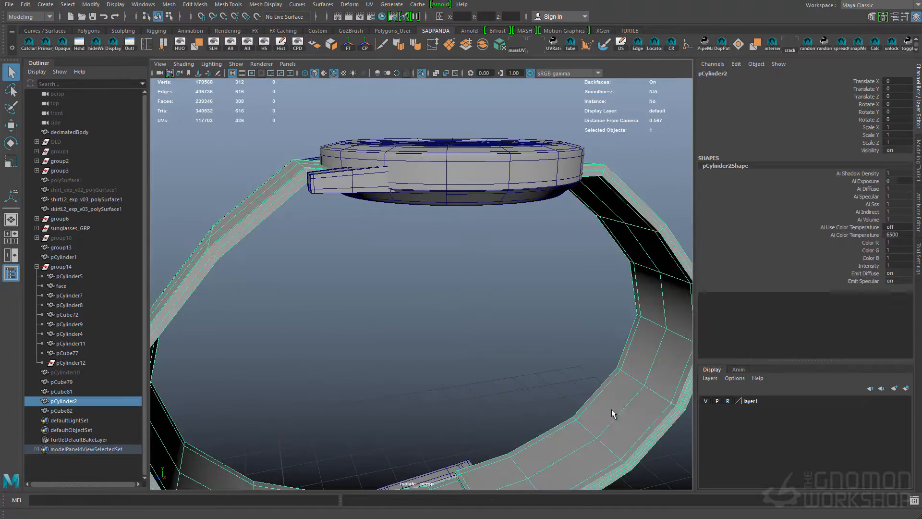
pyautogui.click(280, 44)
pyautogui.press('3')
# Adjust the position of the parts where the straps overlap beside the buckle
pyautogui.click(550, 198)
pyautogui.press('space')
pyautogui.press('space')
pyautogui.keyDown('alt'); pyautogui.moveTo(550, 198); pyautogui.dragTo(465, 339); pyautogui.keyUp('alt')
pyautogui.click(491, 297)
pyautogui.press('w')
pyautogui.moveTo(465, 340); pyautogui.dragTo(403, 298)
pyautogui.keyDown('alt'); pyautogui.moveTo(365, 297); pyautogui.dragTo(394, 303, button='right'); pyautogui.keyUp('alt')
pyautogui.press('r')
pyautogui.press('q')
pyautogui.keyDown('alt'); pyautogui.moveTo(364, 299); pyautogui.dragTo(375, 358); pyautogui.keyUp('alt')
# Insert supporting edge loops into the strap and preview it smoothed again
pyautogui.click(420, 303)
pyautogui.press('F8')
pyautogui.press('1')
pyautogui.press('q')
pyautogui.click(572, 352)
pyautogui.keyDown('shift'); pyautogui.moveTo(572, 352); pyautogui.dragTo(533, 355, button='right'); pyautogui.keyUp('shift')
pyautogui.moveTo(370, 364); pyautogui.dragTo(372, 366)
pyautogui.moveTo(215, 348); pyautogui.dragTo(217, 347)
pyautogui.press('q')
pyautogui.press('3')
# Move the overlapping strap section clear of the inner strap using soft selection with Surface falloff and a 0.22 radius
pyautogui.click(388, 262)
pyautogui.click(334, 73)
pyautogui.click(551, 354)
pyautogui.click(517, 339)
pyautogui.moveTo(551, 353)
pyautogui.keyDown('alt'); pyautogui.mouseDown()
pyautogui.moveTo(517, 339)
pyautogui.moveTo(559, 343)
pyautogui.mouseUp(); pyautogui.keyUp('alt')
pyautogui.keyDown('shift'); pyautogui.doubleClick(517, 339); pyautogui.keyUp('shift')
pyautogui.press('w')
pyautogui.press('b')
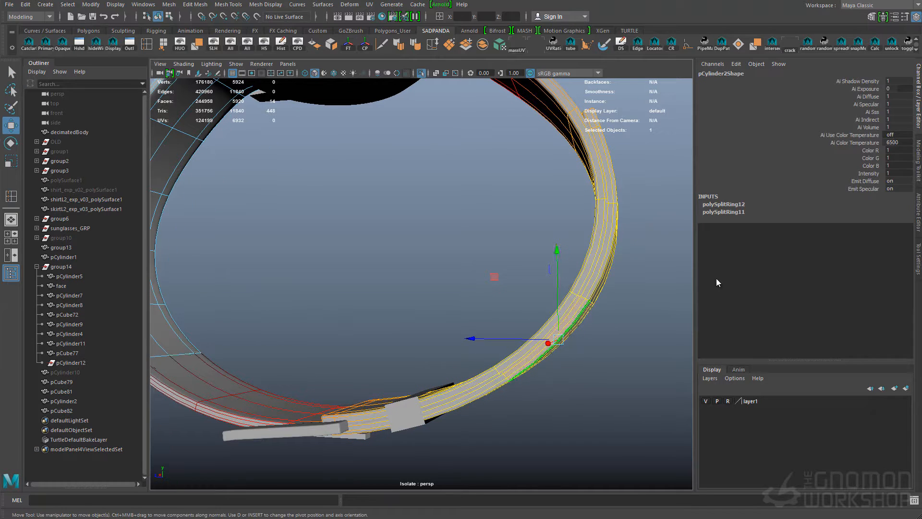
pyautogui.click(918, 259)
pyautogui.click(737, 260)
pyautogui.click(785, 282)
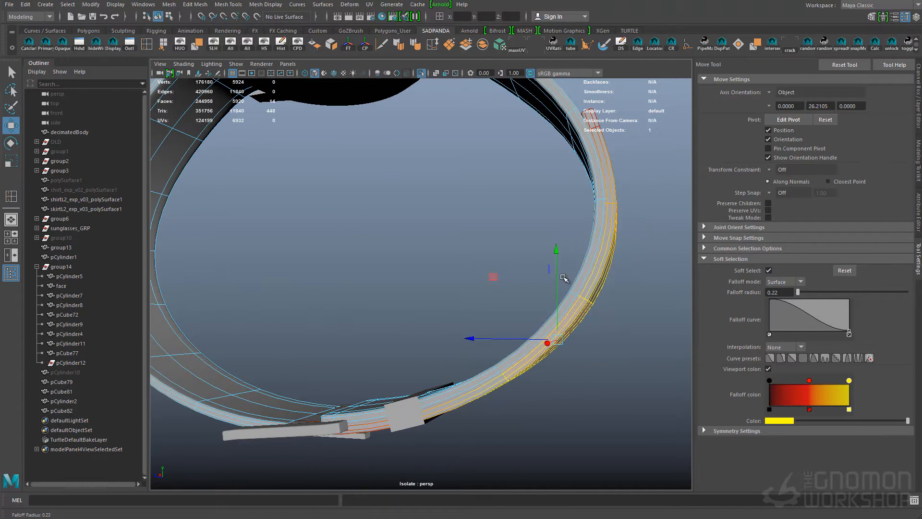
pyautogui.keyDown('alt'); pyautogui.moveTo(498, 280); pyautogui.dragTo(468, 355); pyautogui.keyUp('alt')
pyautogui.press('q')
pyautogui.click(644, 272)
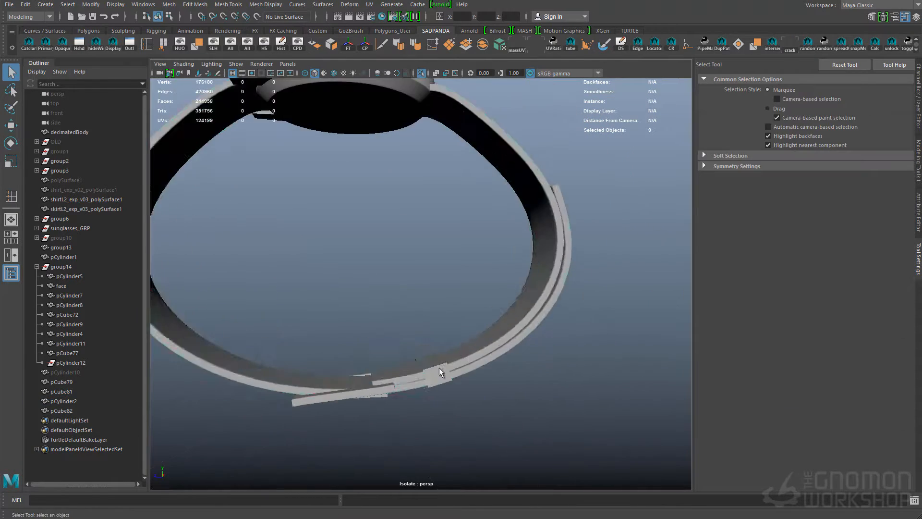
# Extrude the four faces of the open-ended cube to turn it into a strap keeper with thickness
pyautogui.click(450, 367)
pyautogui.keyDown('alt'); pyautogui.moveTo(466, 358); pyautogui.dragTo(493, 319, button='middle'); pyautogui.keyUp('alt')
pyautogui.scroll(5, 493, 318)
pyautogui.click(205, 90)
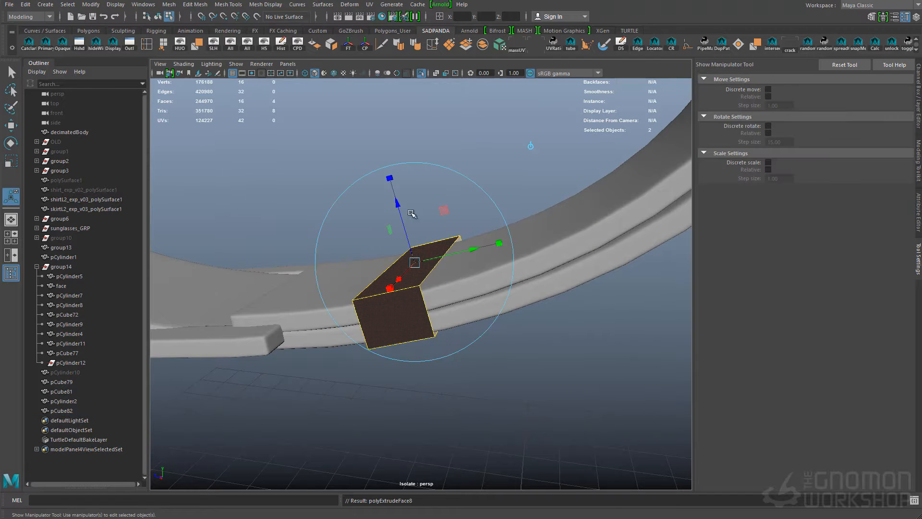
pyautogui.moveTo(400, 217); pyautogui.dragTo(422, 192)
pyautogui.press('q')
pyautogui.press('F8')
# Reshape the strap keeper's geometry so it wraps closely around both strap layers
pyautogui.click(338, 284)
pyautogui.keyDown('alt'); pyautogui.moveTo(337, 284); pyautogui.dragTo(471, 307); pyautogui.keyUp('alt')
pyautogui.press('4')
pyautogui.click(356, 247)
pyautogui.click(344, 245)
pyautogui.moveTo(343, 244)
pyautogui.keyDown('alt'); pyautogui.mouseDown()
pyautogui.moveTo(384, 280)
pyautogui.moveTo(465, 273)
pyautogui.moveTo(424, 331)
pyautogui.moveTo(520, 273)
pyautogui.moveTo(388, 347)
pyautogui.mouseUp(); pyautogui.keyUp('alt')
pyautogui.press('w')
pyautogui.press('5')
pyautogui.keyDown('alt'); pyautogui.moveTo(481, 360); pyautogui.dragTo(425, 299); pyautogui.keyUp('alt')
pyautogui.click(419, 298)
pyautogui.press('r')
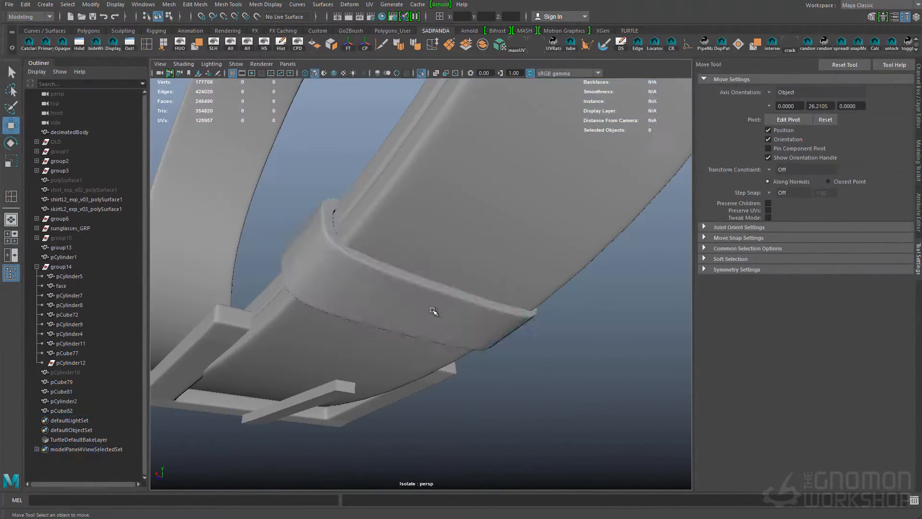
pyautogui.keyDown('alt'); pyautogui.moveTo(407, 221); pyautogui.dragTo(455, 288, button='right'); pyautogui.keyUp('alt')
# Duplicate the strap keeper, then move and rotate the copy to sit farther along the overlapping strap
pyautogui.press('w')
pyautogui.hotkey('ctrl', 'd')
pyautogui.moveTo(346, 318); pyautogui.dragTo(456, 295)
pyautogui.press('e')
pyautogui.moveTo(509, 314); pyautogui.dragTo(516, 251)
pyautogui.press('w')
pyautogui.press('e')
pyautogui.moveTo(562, 317); pyautogui.dragTo(564, 315)
pyautogui.press('w')
pyautogui.keyDown('alt'); pyautogui.moveTo(538, 288); pyautogui.dragTo(432, 292); pyautogui.keyUp('alt')
pyautogui.press('q')
pyautogui.moveTo(365, 245); pyautogui.dragTo(512, 339)
pyautogui.click(511, 338)
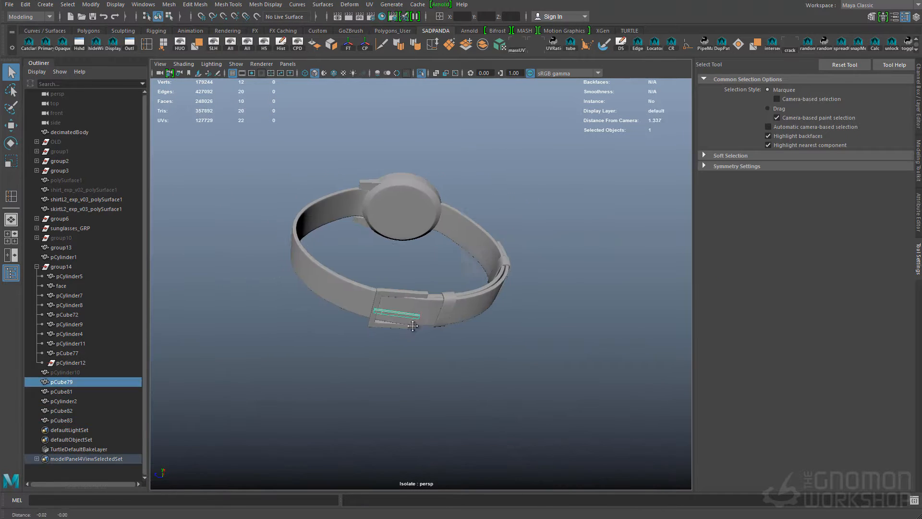
# Rotate and move the buckle pin so it rests across the buckle frame and follows the strap
pyautogui.click(397, 311)
pyautogui.keyDown('alt'); pyautogui.moveTo(408, 317); pyautogui.dragTo(423, 240); pyautogui.keyUp('alt')
pyautogui.press('w')
pyautogui.press('e')
pyautogui.moveTo(436, 309); pyautogui.dragTo(422, 320)
pyautogui.press('w')
pyautogui.moveTo(481, 349); pyautogui.dragTo(487, 338)
pyautogui.keyDown('alt'); pyautogui.moveTo(518, 264); pyautogui.dragTo(534, 354); pyautogui.keyUp('alt')
# Insert supporting edge loops near the end of the buckle pin
pyautogui.keyDown('alt'); pyautogui.moveTo(372, 332); pyautogui.dragTo(437, 305, button='right'); pyautogui.keyUp('alt')
pyautogui.press('y')
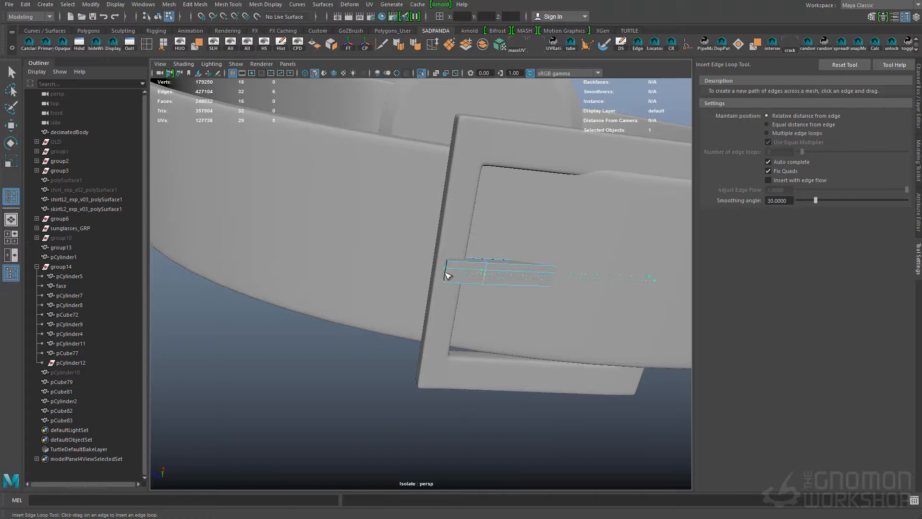
pyautogui.click(446, 272)
pyautogui.keyDown('alt'); pyautogui.moveTo(450, 276); pyautogui.dragTo(457, 302); pyautogui.keyUp('alt')
pyautogui.press('F8')
pyautogui.click(485, 444)
pyautogui.keyDown('alt'); pyautogui.moveTo(485, 365); pyautogui.dragTo(413, 317, button='right'); pyautogui.keyUp('alt')
pyautogui.keyDown('alt'); pyautogui.moveTo(495, 318); pyautogui.dragTo(517, 355); pyautogui.keyUp('alt')
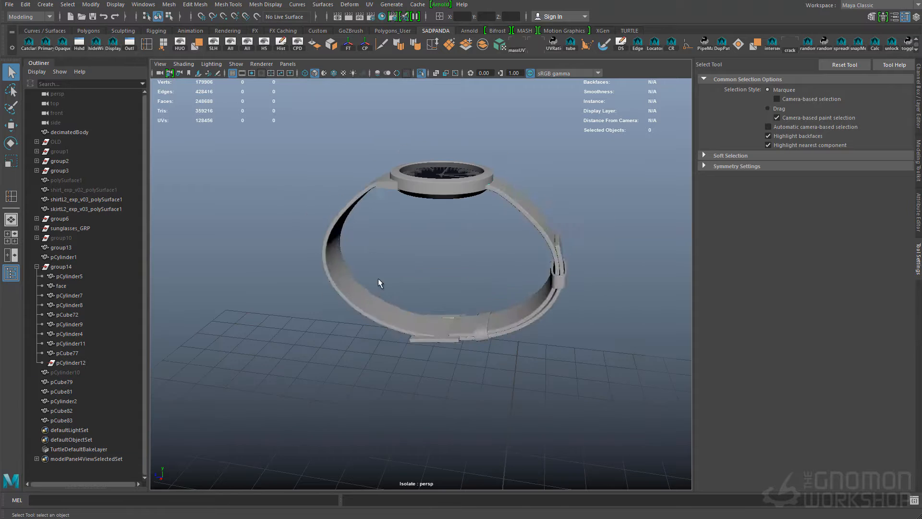
# Place the loose strap, keeper and buckle parts in the existing watch group and rename it watch_GRP
pyautogui.moveTo(588, 376); pyautogui.dragTo(355, 247)
pyautogui.moveTo(68, 309); pyautogui.dragTo(68, 267, button='middle')
pyautogui.doubleClick(70, 266)
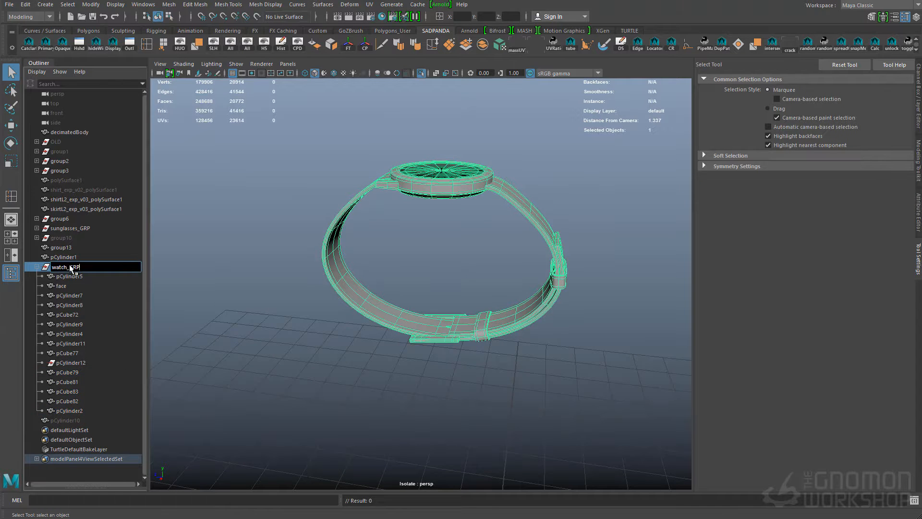
# Bring back the full scene and set watch_GRP's rotation to -1.088, -13.427, -64.483 to align it with the arm
pyautogui.click(421, 73)
pyautogui.keyDown('ctrl'); pyautogui.click(65, 410); pyautogui.keyUp('ctrl')
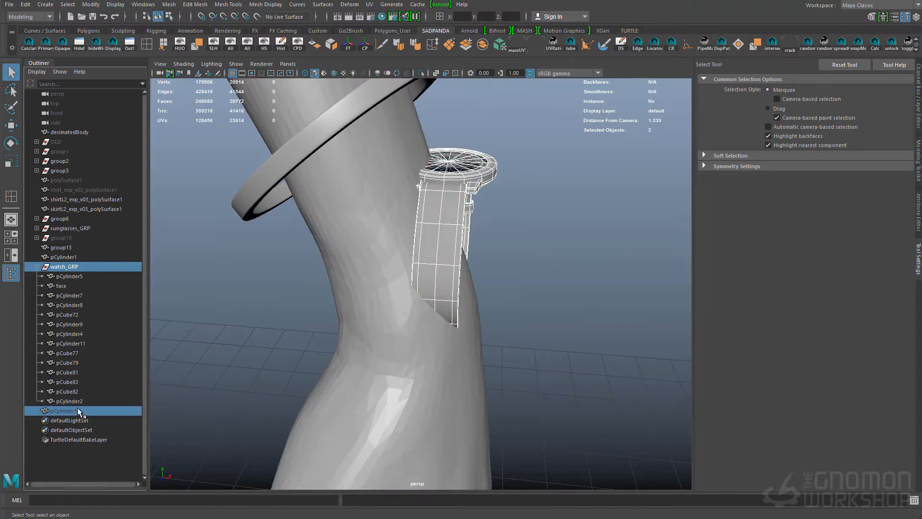
pyautogui.click(919, 108)
pyautogui.click(893, 104)
pyautogui.press('Return')
pyautogui.click(595, 247)
pyautogui.keyDown('alt'); pyautogui.moveTo(595, 248); pyautogui.dragTo(614, 283); pyautogui.keyUp('alt')
pyautogui.click(408, 235)
# Move watch_GRP along the forearm so the watch sits around the wrist below the bangle
pyautogui.click(65, 266)
pyautogui.press('w')
pyautogui.keyDown('alt'); pyautogui.moveTo(547, 208); pyautogui.dragTo(572, 206); pyautogui.keyUp('alt')
pyautogui.press('w')
pyautogui.moveTo(522, 181); pyautogui.dragTo(526, 179)
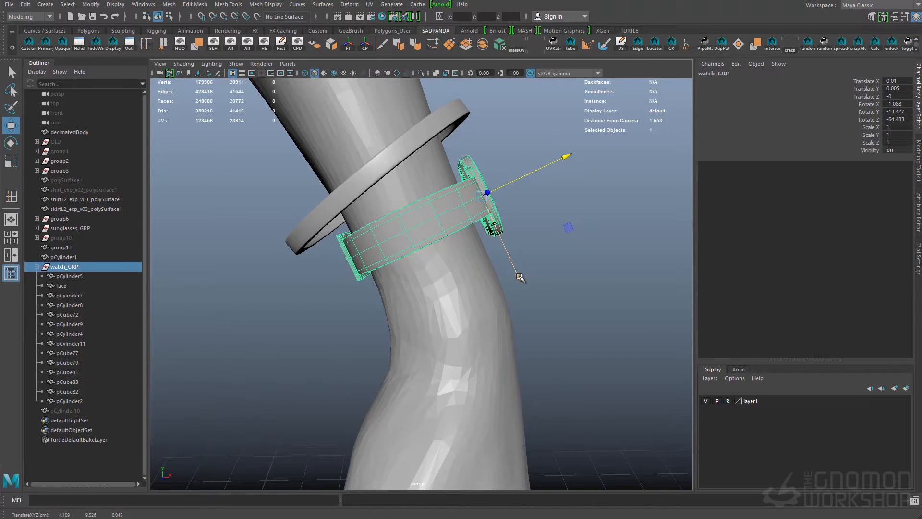
pyautogui.moveTo(516, 275); pyautogui.dragTo(524, 295)
pyautogui.keyDown('alt'); pyautogui.moveTo(557, 284); pyautogui.dragTo(441, 279); pyautogui.keyUp('alt')
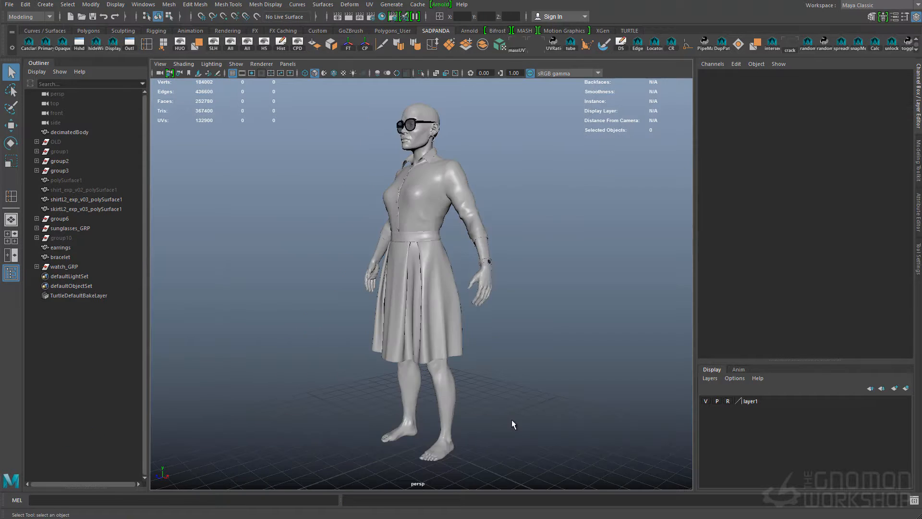
# Create a polygon cylinder with 16 axis subdivisions
pyautogui.rightClick(472, 376)
pyautogui.scroll(5, 473, 335)
pyautogui.scroll(-2, 473, 335)
pyautogui.click(720, 296)
pyautogui.click(888, 320)
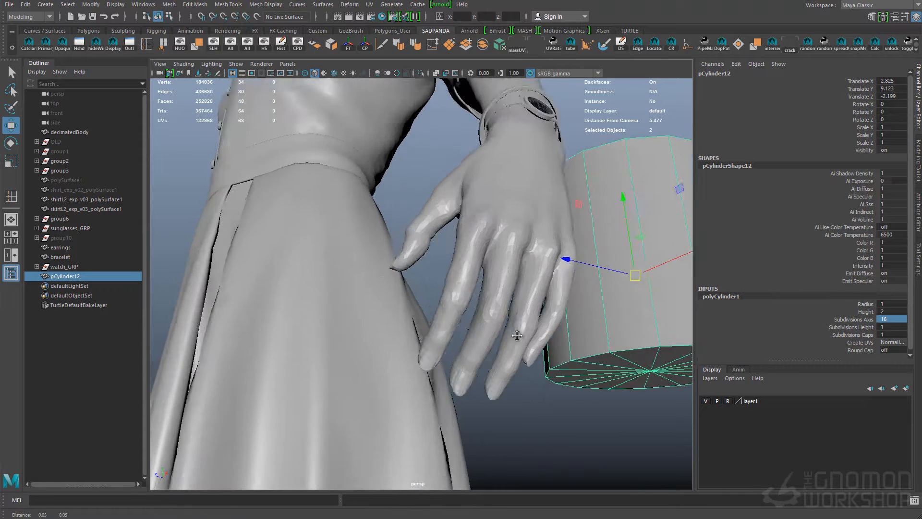
# Move the cylinder onto a finger, rotate it to -11.598, -14.967, -10.385 and scale it to about 0.13 wide and 0.074 high
pyautogui.press('r')
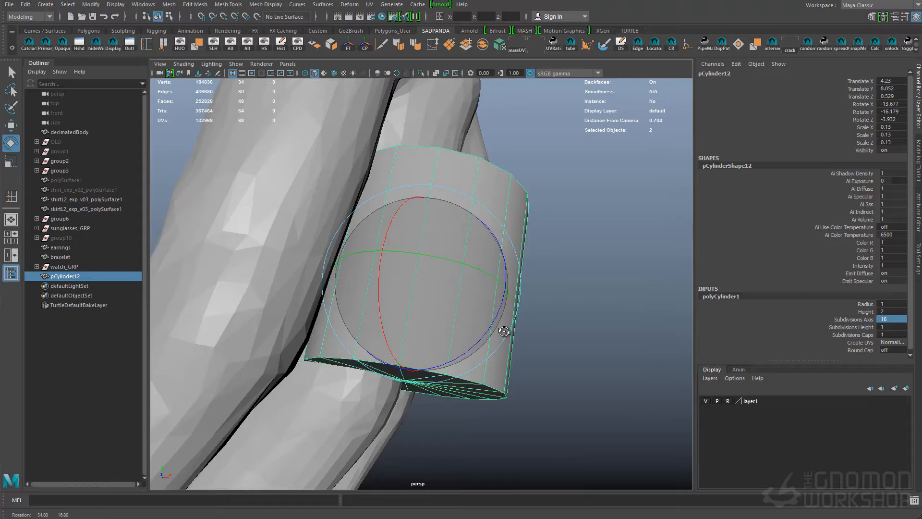
pyautogui.press('w')
pyautogui.moveTo(432, 282); pyautogui.dragTo(461, 288)
pyautogui.press('e')
pyautogui.moveTo(460, 288); pyautogui.dragTo(477, 262)
pyautogui.press('r')
pyautogui.moveTo(454, 184); pyautogui.dragTo(446, 224)
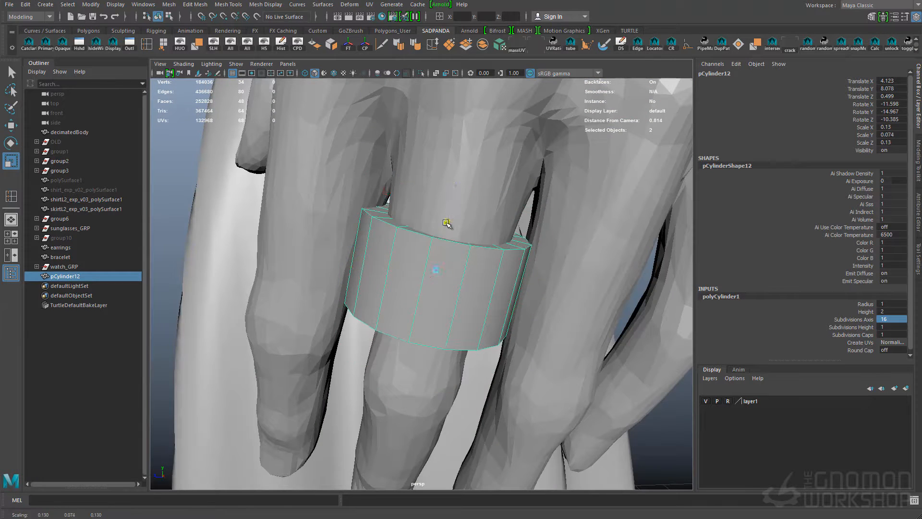
# Scale the ring cylinder to about 0.106 wide and 0.068 high, and shift it onto the finger's centre
pyautogui.keyDown('ctrl'); pyautogui.moveTo(457, 191); pyautogui.dragTo(455, 198); pyautogui.keyUp('ctrl')
pyautogui.press('w')
pyautogui.keyDown('alt'); pyautogui.moveTo(454, 198); pyautogui.dragTo(433, 279); pyautogui.keyUp('alt')
pyautogui.keyDown('alt'); pyautogui.moveTo(433, 279); pyautogui.dragTo(447, 203); pyautogui.keyUp('alt')
pyautogui.press('r')
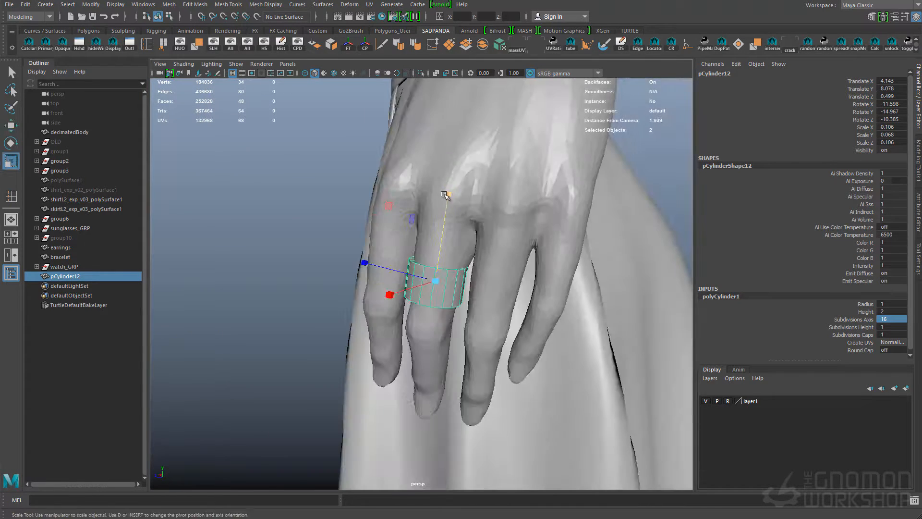
# Move the cylinder up the finger, rotate it to -13.36, -13.426, -3.211 and scale it to 0.126 wide and 0.064 high
pyautogui.press('w')
pyautogui.keyDown('alt'); pyautogui.moveTo(395, 291); pyautogui.dragTo(485, 273); pyautogui.keyUp('alt')
pyautogui.press('e')
pyautogui.press('r')
pyautogui.keyDown('ctrl'); pyautogui.moveTo(441, 177); pyautogui.dragTo(471, 278); pyautogui.keyUp('ctrl')
pyautogui.press('w')
pyautogui.moveTo(423, 260); pyautogui.dragTo(489, 254)
pyautogui.press('e')
pyautogui.moveTo(434, 240); pyautogui.dragTo(425, 257)
pyautogui.press('w')
pyautogui.keyDown('alt'); pyautogui.moveTo(415, 279); pyautogui.dragTo(468, 271); pyautogui.keyUp('alt')
pyautogui.keyDown('alt'); pyautogui.moveTo(414, 183); pyautogui.dragTo(445, 175); pyautogui.keyUp('alt')
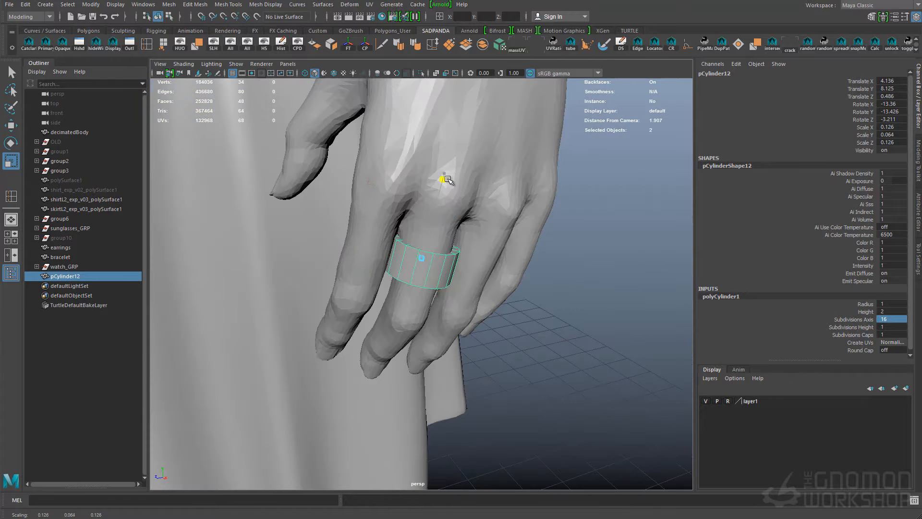
# Refine the ring's fit with rotation -13.022, -13.753, -4.648 and a scale of 0.115 wide and 0.06 high
pyautogui.moveTo(440, 285); pyautogui.dragTo(442, 287)
pyautogui.keyDown('alt'); pyautogui.moveTo(483, 283); pyautogui.dragTo(449, 269); pyautogui.keyUp('alt')
pyautogui.press('e')
pyautogui.moveTo(446, 243)
pyautogui.mouseDown()
pyautogui.moveTo(455, 249)
pyautogui.moveTo(434, 226)
pyautogui.moveTo(420, 275)
pyautogui.moveTo(437, 236)
pyautogui.mouseUp()
# Delete the cap faces of the ring cylinder to leave an open band, and return to object selection
pyautogui.press('q')
pyautogui.press('F11')
pyautogui.doubleClick(442, 286)
pyautogui.press('Delete')
pyautogui.keyDown('ctrl'); pyautogui.moveTo(384, 283); pyautogui.dragTo(470, 311); pyautogui.keyUp('ctrl')
pyautogui.press('F8')
# Duplicate the open band and move the copy over to the little finger
pyautogui.press('w')
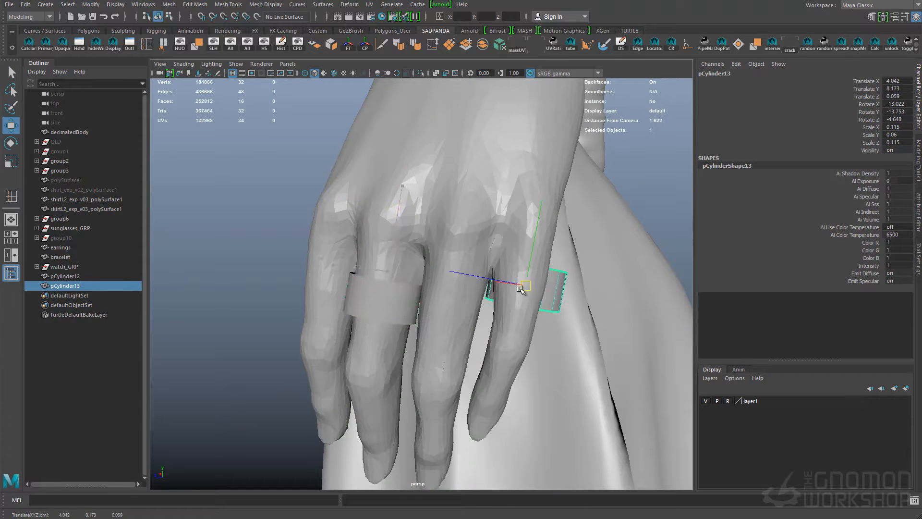
pyautogui.moveTo(523, 288); pyautogui.dragTo(521, 289)
pyautogui.keyDown('alt'); pyautogui.moveTo(520, 289); pyautogui.dragTo(432, 292); pyautogui.keyUp('alt')
pyautogui.moveTo(466, 290); pyautogui.dragTo(433, 293)
# Fit the copied band around the little finger, scaled to 0.083 wide and 0.013 high and rotated to -12.093, -12.682, -2.718
pyautogui.moveTo(473, 246); pyautogui.dragTo(474, 267)
pyautogui.keyDown('alt'); pyautogui.moveTo(474, 269); pyautogui.dragTo(490, 284); pyautogui.keyUp('alt')
pyautogui.press('w')
pyautogui.keyDown('alt'); pyautogui.moveTo(490, 284); pyautogui.dragTo(514, 279); pyautogui.keyUp('alt')
pyautogui.press('r')
pyautogui.keyDown('ctrl'); pyautogui.moveTo(541, 206); pyautogui.dragTo(541, 212); pyautogui.keyUp('ctrl')
pyautogui.press('e')
pyautogui.moveTo(547, 294); pyautogui.dragTo(552, 300)
pyautogui.press('w')
pyautogui.moveTo(437, 283); pyautogui.dragTo(431, 283)
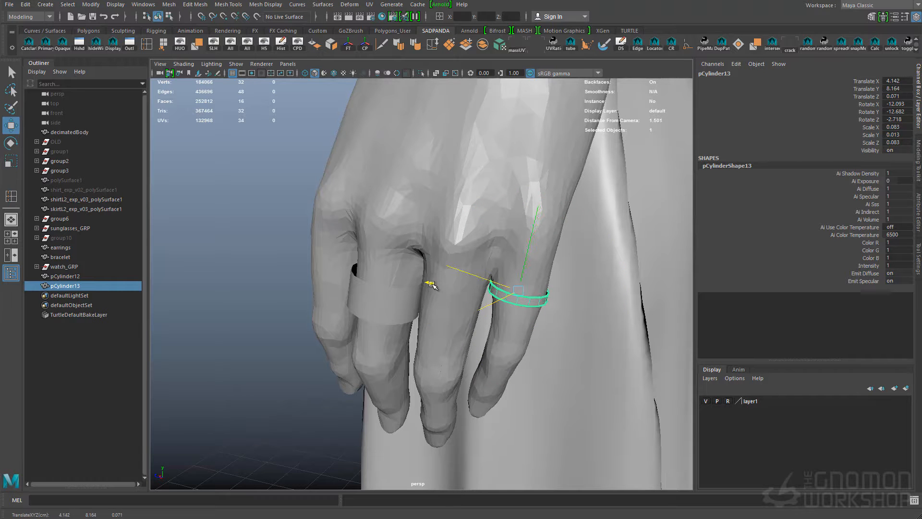
pyautogui.moveTo(585, 303)
pyautogui.keyDown('alt'); pyautogui.mouseDown()
pyautogui.moveTo(607, 284)
pyautogui.moveTo(600, 294)
pyautogui.mouseUp(); pyautogui.keyUp('alt')
pyautogui.keyDown('alt'); pyautogui.moveTo(600, 294); pyautogui.dragTo(580, 335, button='right'); pyautogui.keyUp('alt')
# Duplicate the bracelet, then move the copy slightly up the forearm and tilt it against the original
pyautogui.click(580, 336)
pyautogui.press('q')
pyautogui.keyDown('alt'); pyautogui.moveTo(581, 334); pyautogui.dragTo(477, 305); pyautogui.keyUp('alt')
pyautogui.click(495, 144)
pyautogui.keyDown('alt'); pyautogui.moveTo(480, 225); pyautogui.dragTo(451, 166); pyautogui.keyUp('alt')
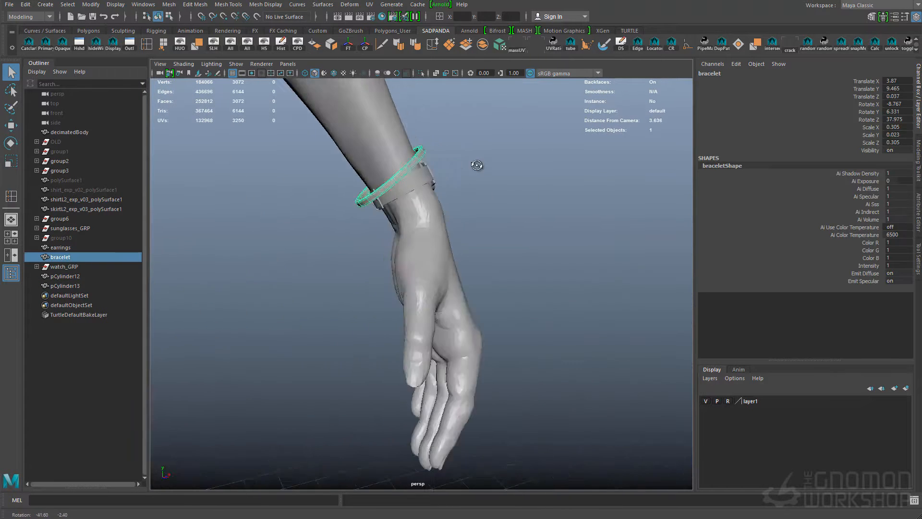
pyautogui.moveTo(398, 128); pyautogui.dragTo(397, 123)
pyautogui.press('e')
pyautogui.moveTo(485, 139); pyautogui.dragTo(488, 148)
pyautogui.press('w')
pyautogui.click(436, 149)
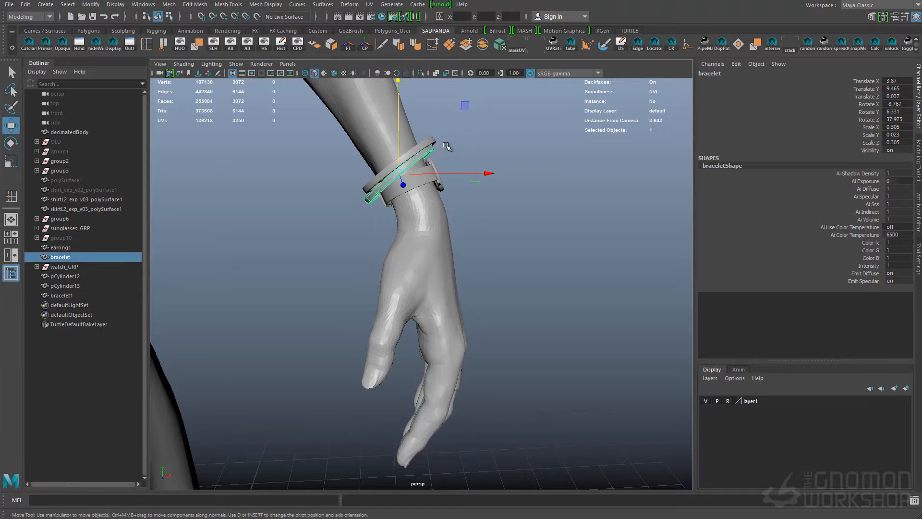
# Examine the bracelets, watch and rings from several angles and on the whole figure
pyautogui.keyDown('alt'); pyautogui.moveTo(508, 205); pyautogui.dragTo(375, 203); pyautogui.keyUp('alt')
pyautogui.press('e')
pyautogui.press('q')
pyautogui.click(356, 218)
pyautogui.keyDown('alt'); pyautogui.moveTo(357, 219); pyautogui.dragTo(450, 236); pyautogui.keyUp('alt')
pyautogui.click(447, 225)
pyautogui.press('q')
pyautogui.keyDown('alt'); pyautogui.moveTo(420, 193); pyautogui.dragTo(489, 222); pyautogui.keyUp('alt')
pyautogui.click(546, 201)
pyautogui.keyDown('alt'); pyautogui.moveTo(489, 222); pyautogui.dragTo(449, 202, button='right'); pyautogui.keyUp('alt')
pyautogui.keyDown('alt'); pyautogui.moveTo(449, 202); pyautogui.dragTo(515, 189, button='middle'); pyautogui.keyUp('alt')
pyautogui.keyDown('alt'); pyautogui.moveTo(515, 189); pyautogui.dragTo(497, 228); pyautogui.keyUp('alt')
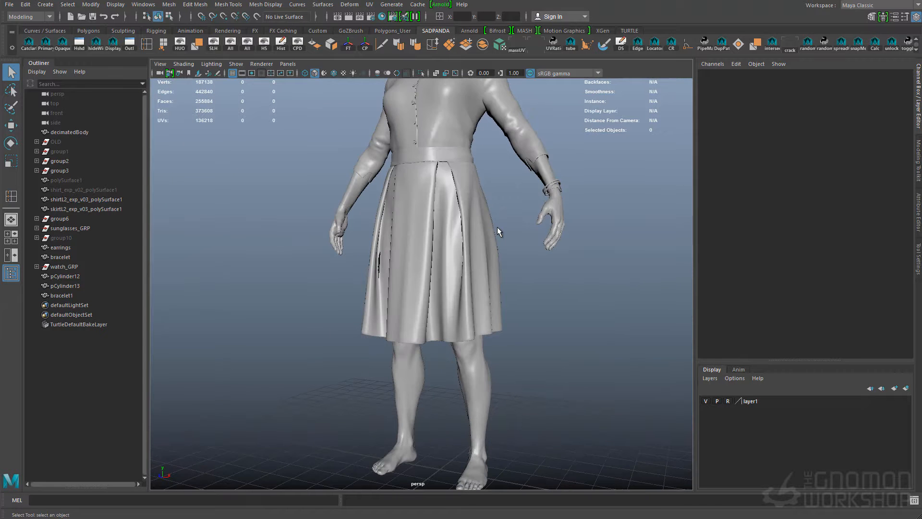
pyautogui.keyDown('alt'); pyautogui.moveTo(497, 227); pyautogui.dragTo(543, 220, button='right'); pyautogui.keyUp('alt')
# Isolate the two finger rings and frame the thin ring for close editing
pyautogui.click(599, 211)
pyautogui.press('f')
pyautogui.keyDown('shift'); pyautogui.click(500, 269); pyautogui.keyUp('shift')
pyautogui.hotkey('ctrl', '1')
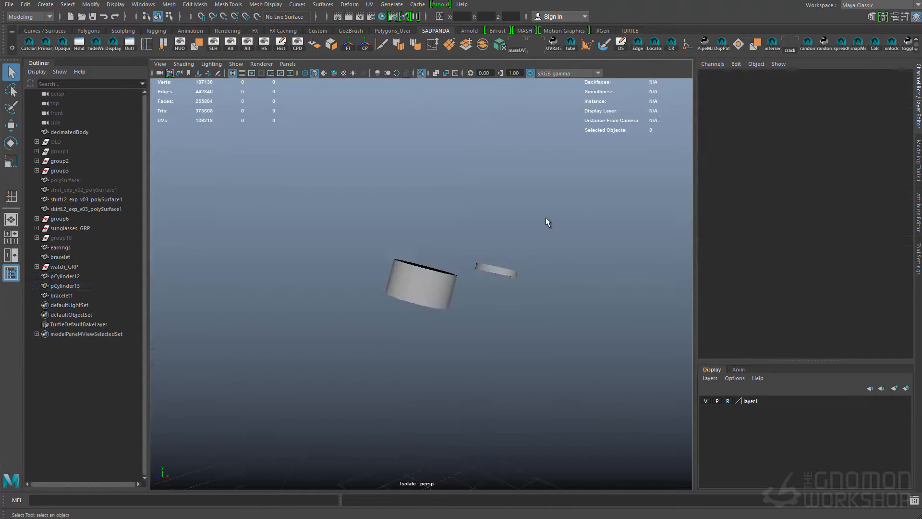
pyautogui.press('f')
pyautogui.keyDown('shift'); pyautogui.moveTo(420, 291); pyautogui.dragTo(443, 267, button='right'); pyautogui.keyUp('shift')
# Insert edge loops near the upper and lower rims of the thin ring
pyautogui.click(400, 286)
pyautogui.click(398, 306)
pyautogui.press('q')
# Reverse the thin ring's normals and extrude it to give the band thickness
pyautogui.click(313, 44)
pyautogui.click(313, 44)
pyautogui.press('t')
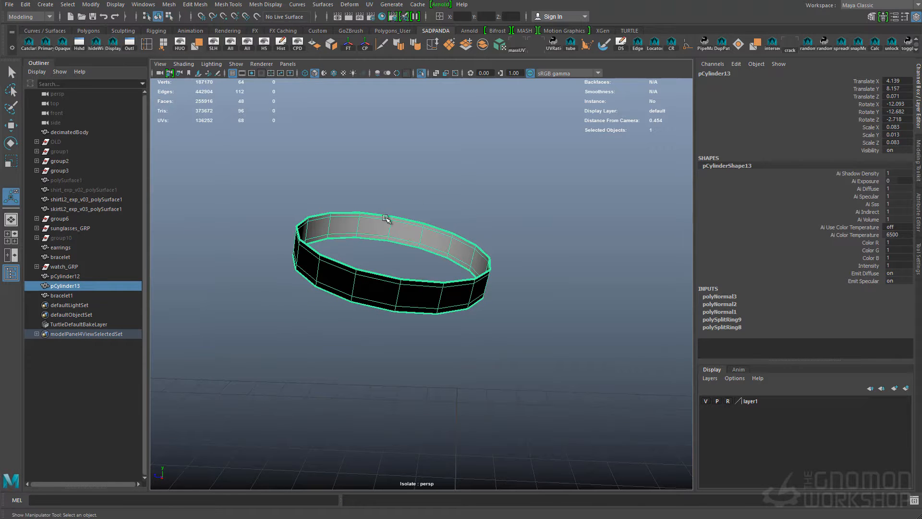
pyautogui.hotkey('ctrl', 'e')
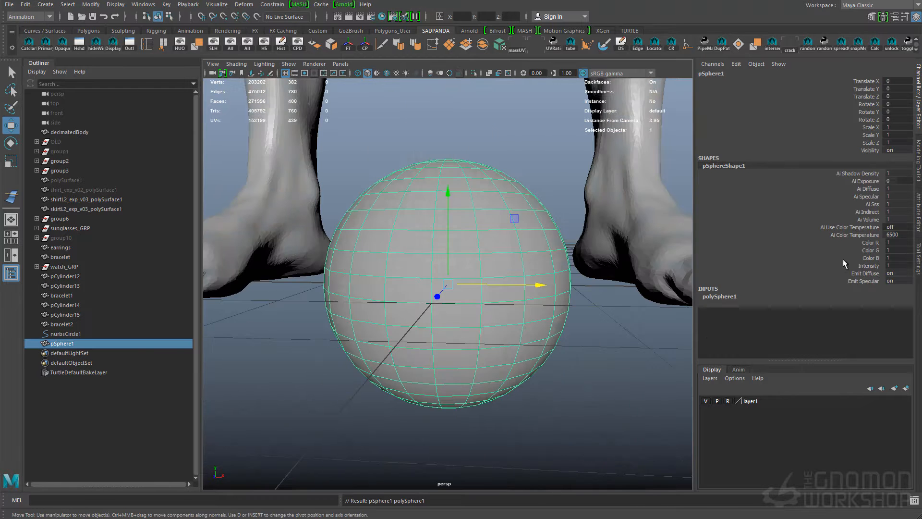
# Set the polygon sphere to 16 axis and 8 height subdivisions and soften its edges
pyautogui.write('16')
pyautogui.press('Tab')
pyautogui.write('8')
pyautogui.press('Return')
pyautogui.click(553, 360)
pyautogui.click(521, 307)
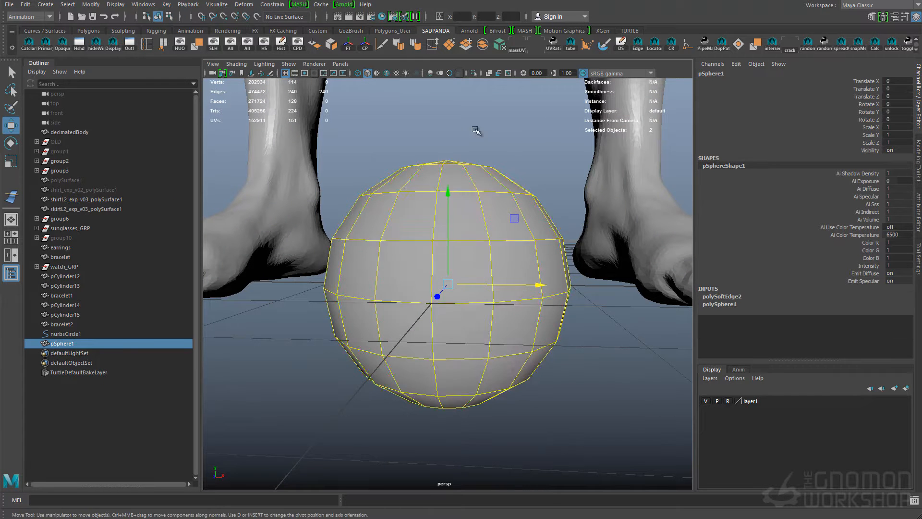
# Scale the sphere down to pearl size and rename it pearl
pyautogui.press('r')
pyautogui.moveTo(447, 284); pyautogui.dragTo(414, 285)
pyautogui.keyDown('alt'); pyautogui.moveTo(414, 285); pyautogui.dragTo(475, 257, button='right'); pyautogui.keyUp('alt')
pyautogui.keyDown('alt'); pyautogui.moveTo(476, 257); pyautogui.dragTo(469, 270); pyautogui.keyUp('alt')
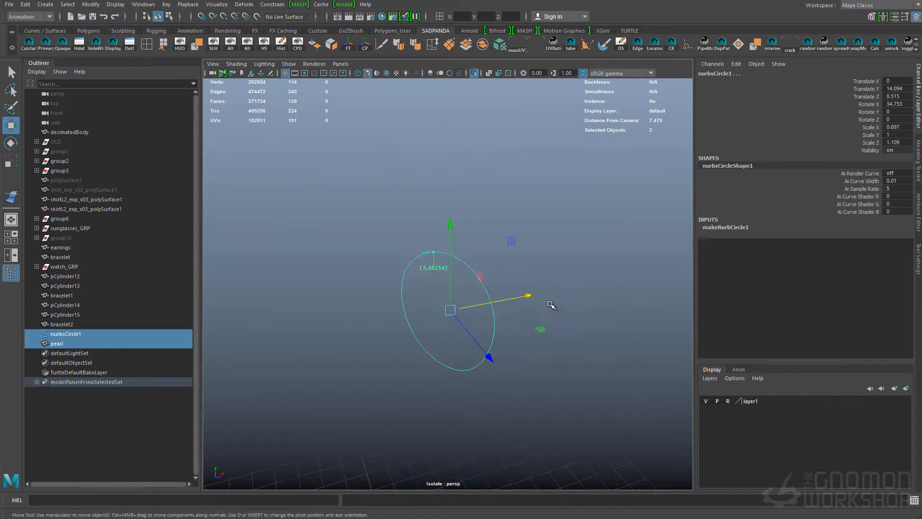
# Duplicate the pearl and place the copy at the front of the necklace curve, scaled to 0.732
pyautogui.click(469, 95)
pyautogui.click(435, 176)
pyautogui.click(282, 315)
pyautogui.click(57, 343)
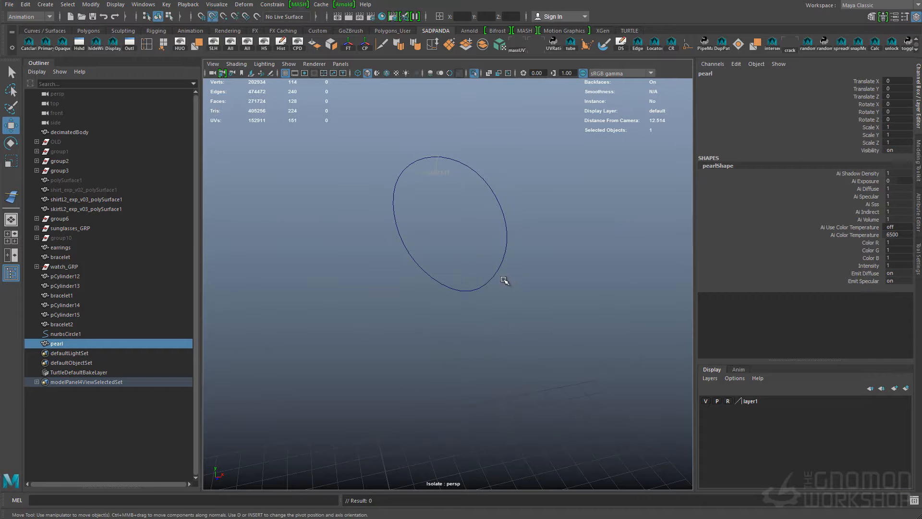
pyautogui.press('f')
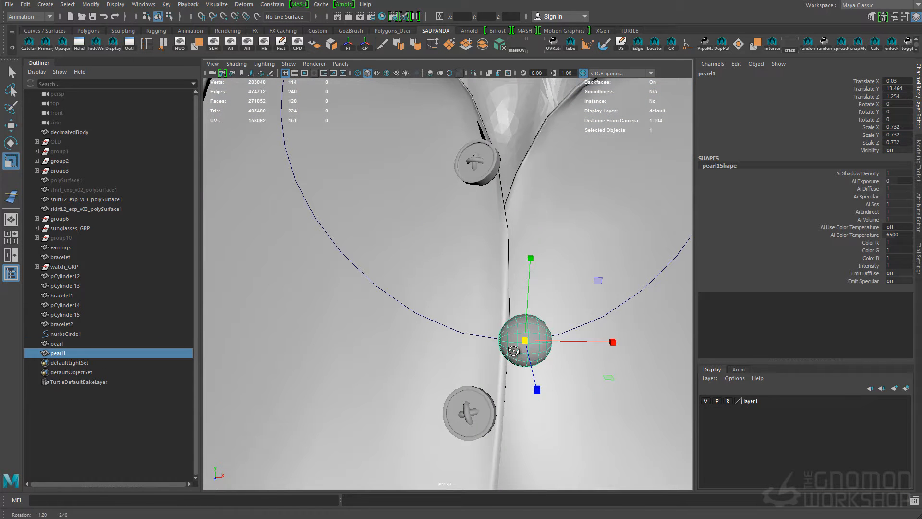
# Hide layer1 and line up duplicated pearls along both sides of the necklace curve
pyautogui.click(706, 400)
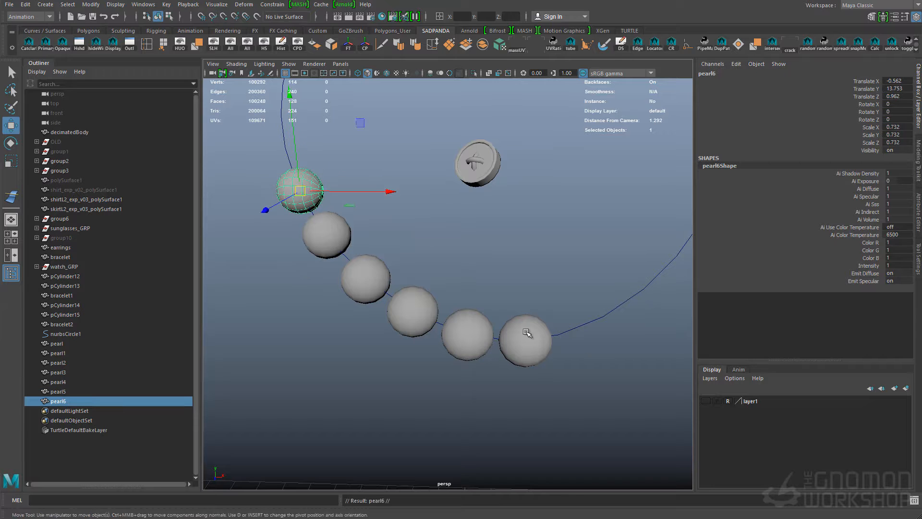
pyautogui.moveTo(629, 300); pyautogui.dragTo(632, 298)
pyautogui.keyDown('alt'); pyautogui.moveTo(632, 298); pyautogui.dragTo(579, 332, button='middle'); pyautogui.keyUp('alt')
pyautogui.hotkey('ctrl', 'd')
pyautogui.moveTo(630, 295); pyautogui.dragTo(665, 254)
pyautogui.keyDown('alt'); pyautogui.moveTo(665, 254); pyautogui.dragTo(617, 357, button='middle'); pyautogui.keyUp('alt')
pyautogui.keyDown('alt'); pyautogui.moveTo(617, 358); pyautogui.dragTo(597, 285, button='right'); pyautogui.keyUp('alt')
pyautogui.moveTo(256, 280); pyautogui.dragTo(257, 270, button='middle')
pyautogui.keyDown('alt'); pyautogui.moveTo(418, 307); pyautogui.dragTo(471, 334, button='right'); pyautogui.keyUp('alt')
pyautogui.press('q')
pyautogui.click(360, 309)
pyautogui.keyDown('alt'); pyautogui.moveTo(471, 333); pyautogui.dragTo(432, 327); pyautogui.keyUp('alt')
# Show layer1 again and extrude a tube with a start radius of 0.1 along the necklace curve
pyautogui.click(706, 400)
pyautogui.keyDown('alt'); pyautogui.moveTo(672, 288); pyautogui.dragTo(631, 234, button='right'); pyautogui.keyUp('alt')
pyautogui.keyDown('alt'); pyautogui.moveTo(631, 234); pyautogui.dragTo(665, 240); pyautogui.keyUp('alt')
pyautogui.keyDown('alt'); pyautogui.moveTo(523, 331); pyautogui.dragTo(591, 326, button='right'); pyautogui.keyUp('alt')
pyautogui.click(595, 310)
pyautogui.keyDown('alt'); pyautogui.moveTo(563, 327); pyautogui.dragTo(553, 326); pyautogui.keyUp('alt')
pyautogui.click(45, 4)
pyautogui.click(597, 289)
pyautogui.click(580, 43)
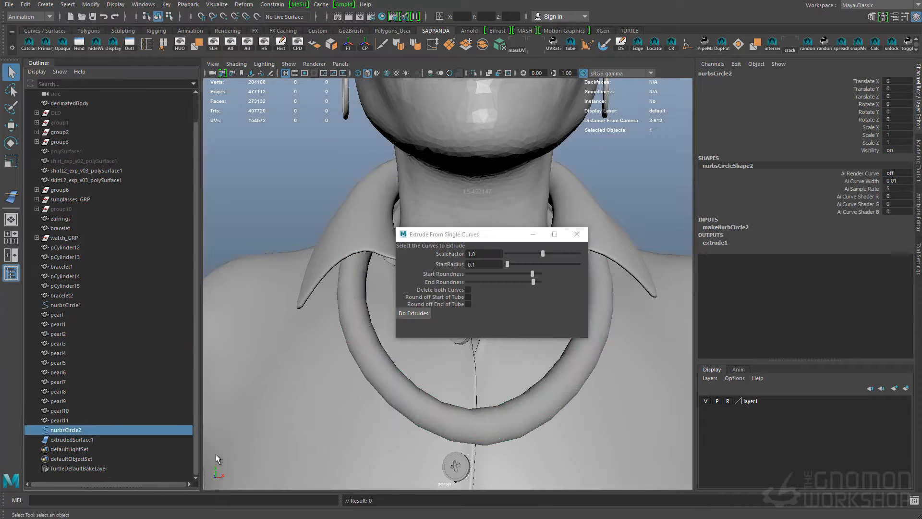
# Thin the extruded tube down to a fine string running through the pearls
pyautogui.moveTo(522, 410); pyautogui.dragTo(516, 409, button='middle')
pyautogui.scroll(-3, 517, 409)
pyautogui.press('q')
pyautogui.click(528, 194)
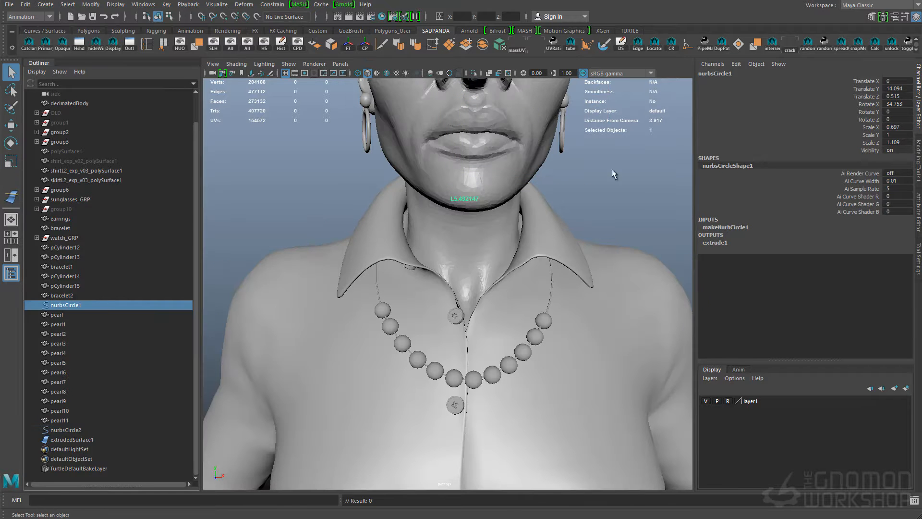
pyautogui.moveTo(527, 195); pyautogui.dragTo(502, 196, button='right')
# Isolate nurbsCircle1 together with all the pearls from pearl to pearl11
pyautogui.click(559, 267)
pyautogui.press('w')
pyautogui.moveTo(619, 307)
pyautogui.keyDown('alt'); pyautogui.mouseDown()
pyautogui.moveTo(554, 309)
pyautogui.moveTo(619, 307)
pyautogui.mouseUp(); pyautogui.keyUp('alt')
pyautogui.press('q')
pyautogui.scroll(3, 393, 388)
pyautogui.click(65, 305)
pyautogui.keyDown('shift'); pyautogui.click(60, 420); pyautogui.keyUp('shift')
pyautogui.click(474, 74)
pyautogui.click(541, 222)
# Slide the pearls on the left side along the necklace curve to close the gaps, snapping them to the curve
pyautogui.click(357, 317)
pyautogui.press('w')
pyautogui.moveTo(358, 316)
pyautogui.mouseDown()
pyautogui.moveTo(367, 305)
pyautogui.moveTo(360, 311)
pyautogui.mouseUp()
pyautogui.click(463, 412)
pyautogui.moveTo(465, 415); pyautogui.dragTo(460, 411)
pyautogui.click(435, 402)
pyautogui.moveTo(435, 402); pyautogui.dragTo(334, 446)
pyautogui.click(410, 387)
pyautogui.click(388, 367)
pyautogui.press('c')
pyautogui.moveTo(389, 365); pyautogui.dragTo(361, 303, button='middle')
# Duplicate a pearl at the left end of the row and snap it along the curve as the next bead
pyautogui.click(372, 343)
pyautogui.press('c')
pyautogui.hotkey('ctrl', 'd')
pyautogui.click(365, 308)
pyautogui.keyDown('alt'); pyautogui.moveTo(413, 317); pyautogui.dragTo(456, 331); pyautogui.keyUp('alt')
# Slide the pearls on the right side along the curve to even spacing, snapping each one to it
pyautogui.click(547, 373)
pyautogui.click(481, 410)
pyautogui.press('c')
pyautogui.click(505, 405)
pyautogui.moveTo(481, 409); pyautogui.dragTo(556, 349, button='middle')
pyautogui.click(527, 392)
pyautogui.click(634, 419)
pyautogui.press('c')
pyautogui.click(568, 355)
pyautogui.click(578, 330)
pyautogui.moveTo(578, 330)
pyautogui.mouseDown(button='middle')
pyautogui.moveTo(643, 362)
pyautogui.moveTo(568, 328)
pyautogui.mouseUp(button='middle')
# Duplicate a pearl at the right end of the row, snap it onto the curve as the next bead, and exit isolation
pyautogui.hotkey('ctrl', 'd')
pyautogui.moveTo(568, 328); pyautogui.dragTo(636, 339, button='middle')
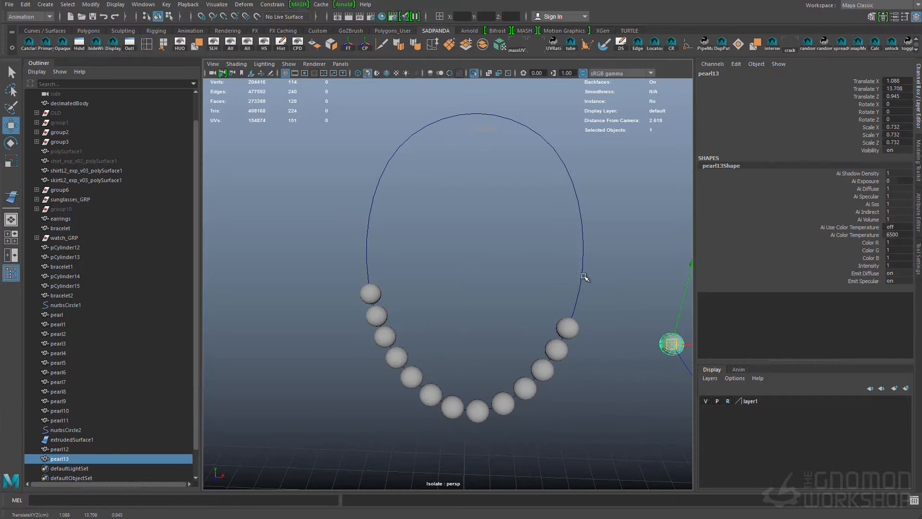
pyautogui.click(625, 282)
pyautogui.keyDown('alt'); pyautogui.moveTo(492, 283); pyautogui.dragTo(508, 272); pyautogui.keyUp('alt')
pyautogui.hotkey('ctrl', '1')
pyautogui.keyDown('alt'); pyautogui.moveTo(508, 271); pyautogui.dragTo(451, 268, button='right'); pyautogui.keyUp('alt')
pyautogui.keyDown('alt'); pyautogui.moveTo(533, 298); pyautogui.dragTo(499, 303); pyautogui.keyUp('alt')
pyautogui.keyDown('alt'); pyautogui.moveTo(499, 302); pyautogui.dragTo(576, 319, button='right'); pyautogui.keyUp('alt')
# Combine all the necklace pearls, from pearl to pearl13, into one mesh
pyautogui.moveTo(61, 315); pyautogui.dragTo(63, 420)
pyautogui.keyDown('ctrl'); pyautogui.click(64, 449); pyautogui.keyUp('ctrl')
pyautogui.keyDown('ctrl'); pyautogui.click(65, 459); pyautogui.keyUp('ctrl')
pyautogui.keyDown('alt'); pyautogui.moveTo(433, 312); pyautogui.dragTo(499, 307); pyautogui.keyUp('alt')
pyautogui.keyDown('alt'); pyautogui.moveTo(576, 307); pyautogui.dragTo(433, 297); pyautogui.keyUp('alt')
pyautogui.press('q')
# Convert the extruded necklace string from NURBS to quad polygons using Standard fit with a chord height ratio of 0.9
pyautogui.click(579, 320)
pyautogui.click(59, 6)
pyautogui.moveTo(29, 4)
pyautogui.moveTo(90, 4)
pyautogui.moveTo(106, 240)
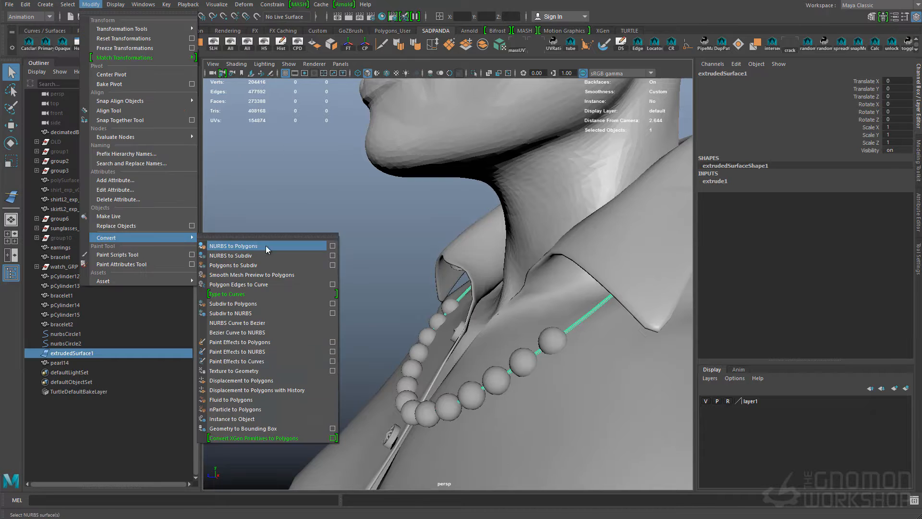
pyautogui.click(332, 246)
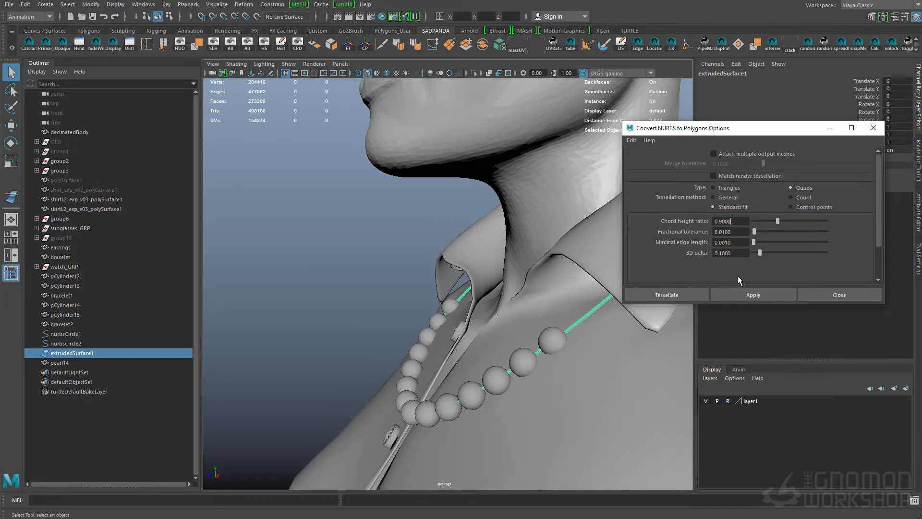
pyautogui.click(673, 296)
# Isolate the converted necklace string and examine its polygon density up close
pyautogui.keyDown('alt'); pyautogui.moveTo(537, 321); pyautogui.dragTo(593, 331, button='right'); pyautogui.keyUp('alt')
pyautogui.keyDown('alt'); pyautogui.moveTo(592, 331); pyautogui.dragTo(469, 316, button='middle'); pyautogui.keyUp('alt')
pyautogui.click(473, 73)
pyautogui.keyDown('alt'); pyautogui.moveTo(504, 327); pyautogui.dragTo(563, 341, button='right'); pyautogui.keyUp('alt')
pyautogui.keyDown('alt'); pyautogui.moveTo(563, 341); pyautogui.dragTo(413, 221, button='middle'); pyautogui.keyUp('alt')
pyautogui.keyDown('alt'); pyautogui.moveTo(413, 269); pyautogui.dragTo(458, 292, button='right'); pyautogui.keyUp('alt')
pyautogui.keyDown('alt'); pyautogui.moveTo(458, 291); pyautogui.dragTo(471, 295); pyautogui.keyUp('alt')
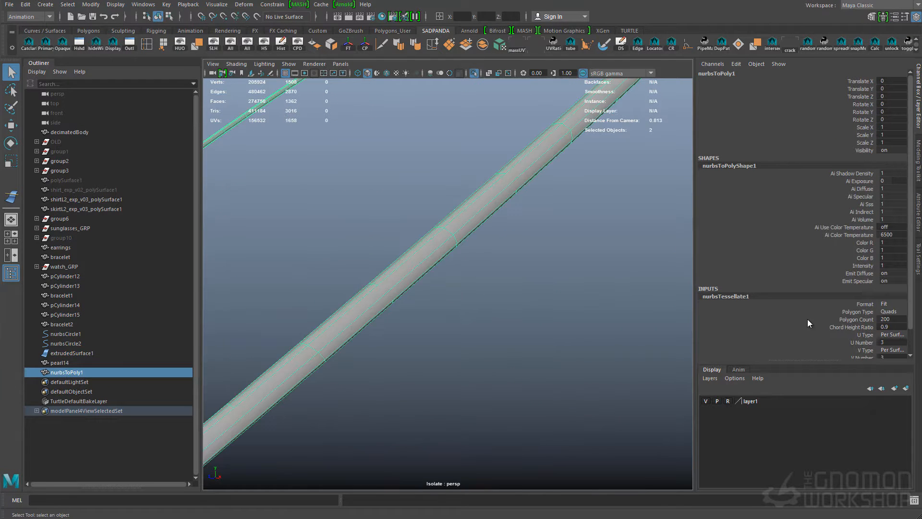
# Set the string mesh's tessellation format to CVs with quad polygons, and return to the full scene
pyautogui.click(895, 332)
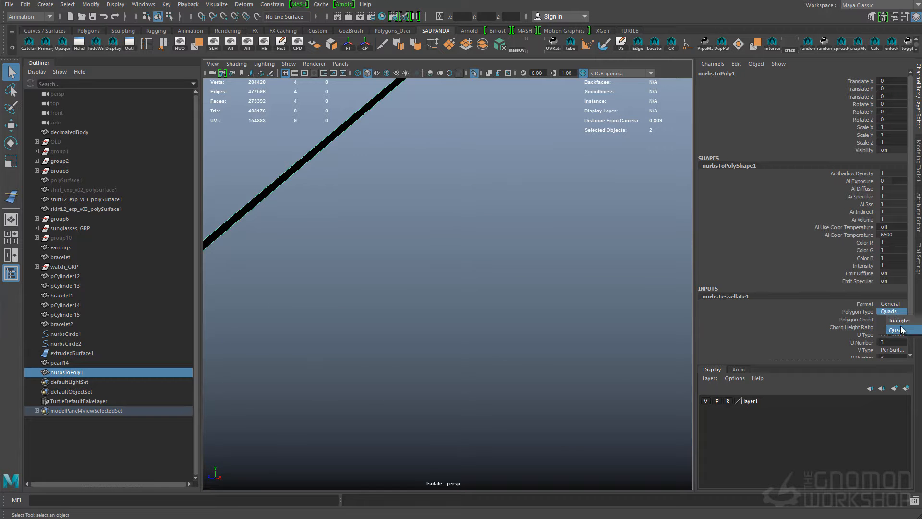
pyautogui.click(894, 304)
pyautogui.click(894, 341)
pyautogui.keyDown('alt'); pyautogui.moveTo(605, 341); pyautogui.dragTo(523, 331, button='right'); pyautogui.keyUp('alt')
pyautogui.keyDown('alt'); pyautogui.moveTo(522, 332); pyautogui.dragTo(578, 333); pyautogui.keyUp('alt')
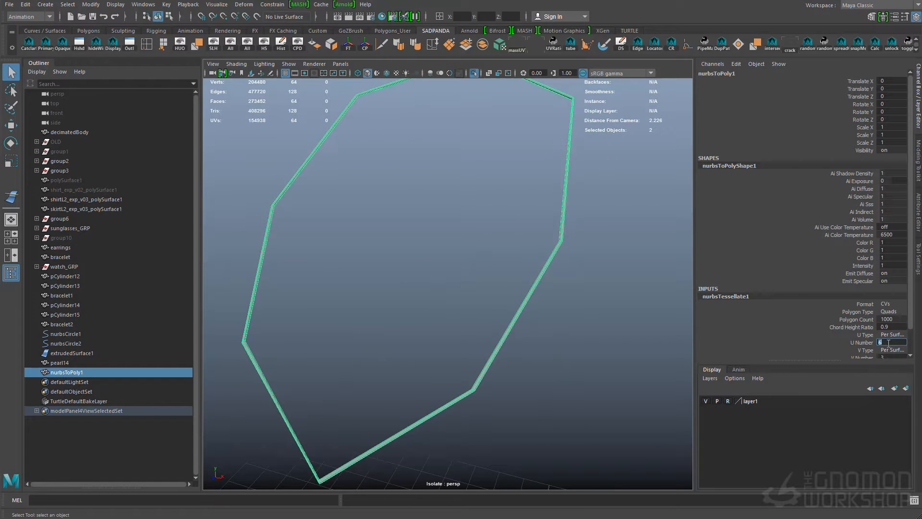
pyautogui.click(893, 356)
pyautogui.click(531, 302)
pyautogui.hotkey('ctrl', 'z')
pyautogui.hotkey('ctrl', 'z')
pyautogui.click(474, 73)
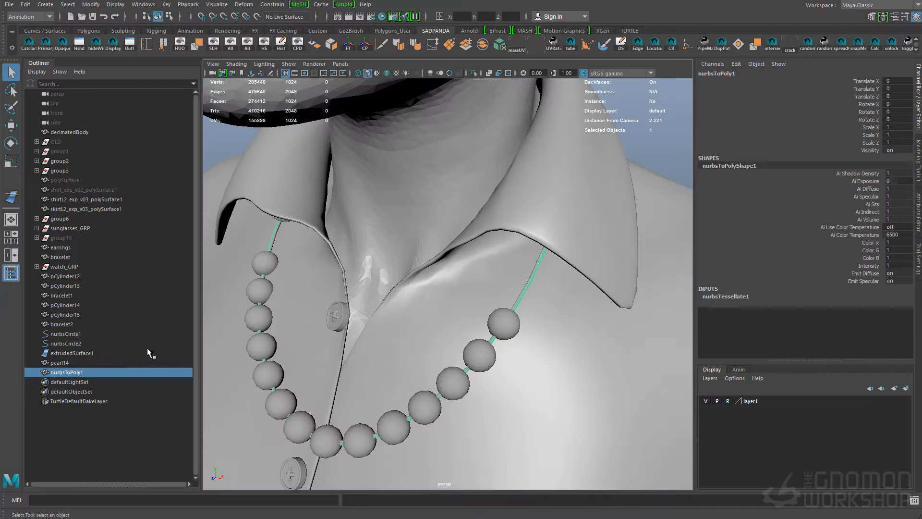
# Delete the leftover extruded surface together with nurbsCircle1 and nurbsCircle2
pyautogui.click(90, 353)
pyautogui.keyDown('shift'); pyautogui.click(88, 335); pyautogui.keyUp('shift')
pyautogui.press('Delete')
pyautogui.click(520, 298)
pyautogui.keyDown('alt'); pyautogui.moveTo(519, 298); pyautogui.dragTo(471, 295, button='right'); pyautogui.keyUp('alt')
pyautogui.keyDown('alt'); pyautogui.moveTo(471, 295); pyautogui.dragTo(469, 274); pyautogui.keyUp('alt')
# Group the combined pearls with the string mesh and adjust the necklace's position over the shirt
pyautogui.keyDown('ctrl'); pyautogui.click(68, 335); pyautogui.keyUp('ctrl')
pyautogui.press('g')
pyautogui.hotkey('ctrl', 'g')
pyautogui.keyDown('alt'); pyautogui.moveTo(619, 246); pyautogui.dragTo(557, 247, button='right'); pyautogui.keyUp('alt')
pyautogui.keyDown('alt'); pyautogui.moveTo(558, 247); pyautogui.dragTo(472, 249); pyautogui.keyUp('alt')
pyautogui.press('w')
pyautogui.keyDown('alt'); pyautogui.moveTo(472, 249); pyautogui.dragTo(533, 251, button='right'); pyautogui.keyUp('alt')
pyautogui.moveTo(360, 274); pyautogui.dragTo(350, 276)
pyautogui.keyDown('alt'); pyautogui.moveTo(374, 278); pyautogui.dragTo(418, 281); pyautogui.keyUp('alt')
# Duplicate the necklace group, then scale and move the copy to form a second pearl strand
pyautogui.hotkey('ctrl', 'd')
pyautogui.moveTo(437, 192); pyautogui.dragTo(437, 172)
pyautogui.press('r')
pyautogui.keyDown('alt'); pyautogui.moveTo(438, 269); pyautogui.dragTo(485, 269); pyautogui.keyUp('alt')
pyautogui.moveTo(432, 268); pyautogui.dragTo(417, 270)
pyautogui.press('w')
pyautogui.moveTo(433, 201); pyautogui.dragTo(432, 207)
pyautogui.keyDown('alt'); pyautogui.moveTo(417, 262); pyautogui.dragTo(533, 254); pyautogui.keyUp('alt')
pyautogui.press('e')
pyautogui.press('w')
pyautogui.keyDown('alt'); pyautogui.moveTo(455, 243); pyautogui.dragTo(578, 243); pyautogui.keyUp('alt')
pyautogui.press('q')
pyautogui.click(578, 244)
# Select the whole group of one necklace strand and reposition it against the shirt
pyautogui.keyDown('alt'); pyautogui.moveTo(500, 242); pyautogui.dragTo(572, 241); pyautogui.keyUp('alt')
pyautogui.keyDown('alt'); pyautogui.moveTo(572, 240); pyautogui.dragTo(504, 259, button='right'); pyautogui.keyUp('alt')
pyautogui.keyDown('alt'); pyautogui.moveTo(504, 259); pyautogui.dragTo(550, 267); pyautogui.keyUp('alt')
pyautogui.keyDown('alt'); pyautogui.moveTo(549, 268); pyautogui.dragTo(537, 192, button='middle'); pyautogui.keyUp('alt')
pyautogui.keyDown('alt'); pyautogui.moveTo(538, 192); pyautogui.dragTo(518, 274); pyautogui.keyUp('alt')
pyautogui.keyDown('alt'); pyautogui.moveTo(519, 273); pyautogui.dragTo(591, 269, button='right'); pyautogui.keyUp('alt')
pyautogui.click(480, 183)
pyautogui.press('Up')
pyautogui.press('w')
pyautogui.keyDown('alt'); pyautogui.moveTo(481, 183); pyautogui.dragTo(480, 246); pyautogui.keyUp('alt')
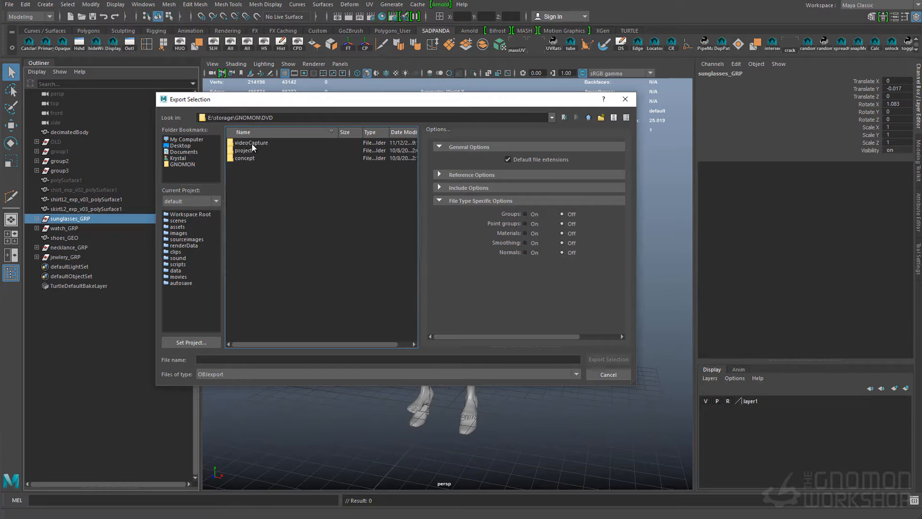
# Export the sunglasses, watch and shoes as separate OBJ files, naming the sunglasses file sunglasses_exp_v01.obj
pyautogui.doubleClick(246, 150)
pyautogui.doubleClick(244, 158)
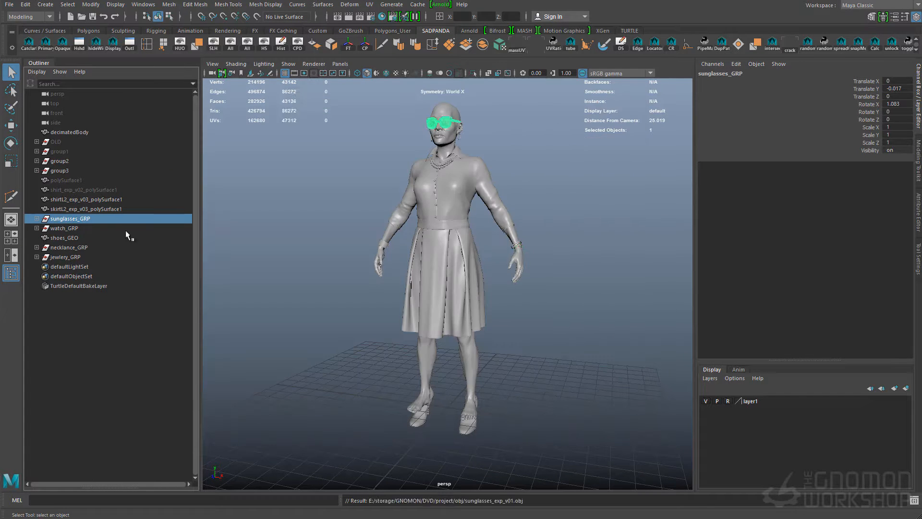
pyautogui.click(65, 228)
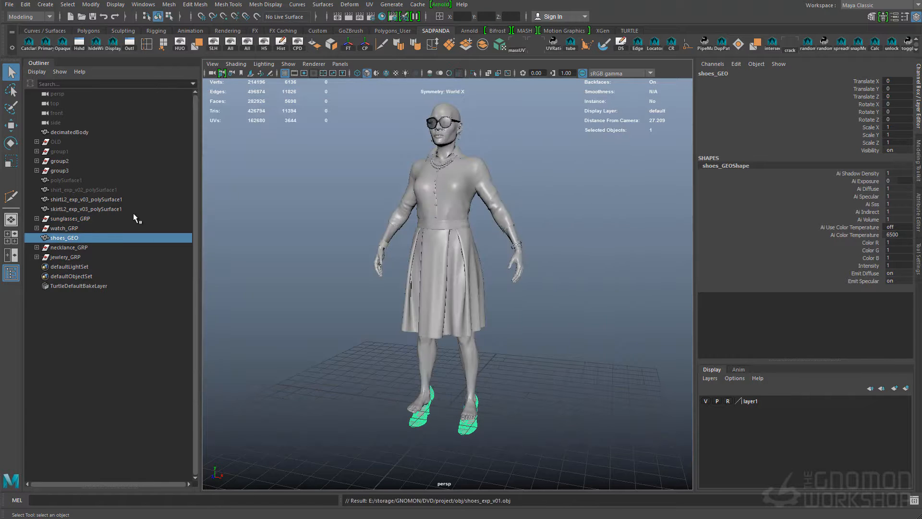
# Rename the necklace group necklace_GRP, then export the necklace and the jewelry group as separate _exp_v01 OBJ files
pyautogui.doubleClick(68, 247)
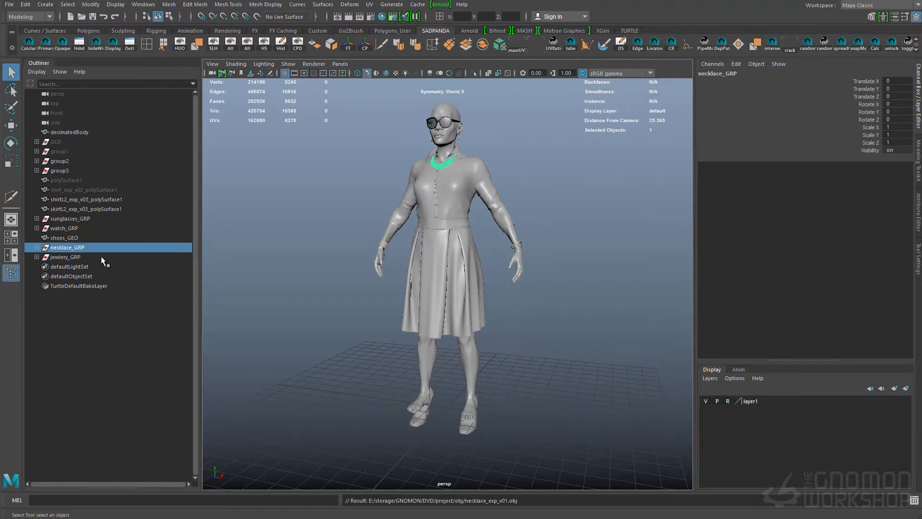
pyautogui.click(65, 257)
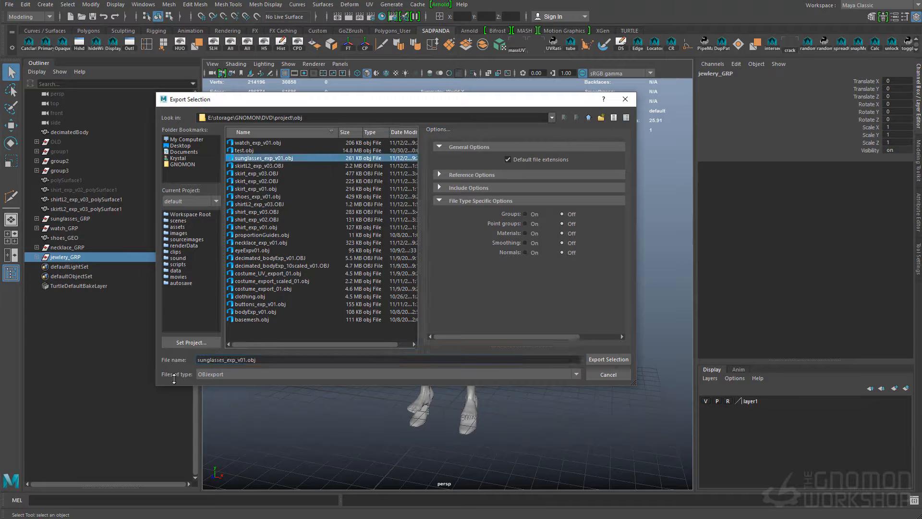
pyautogui.write('je')
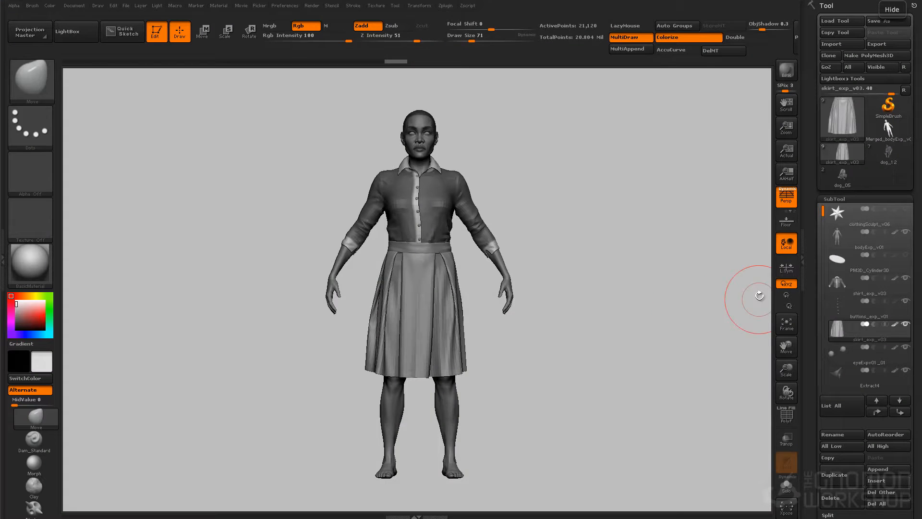
# Switch to ZBrush and append the exported accessory OBJ files to the character as subtools
pyautogui.click(861, 322)
pyautogui.moveTo(552, 292); pyautogui.dragTo(561, 76)
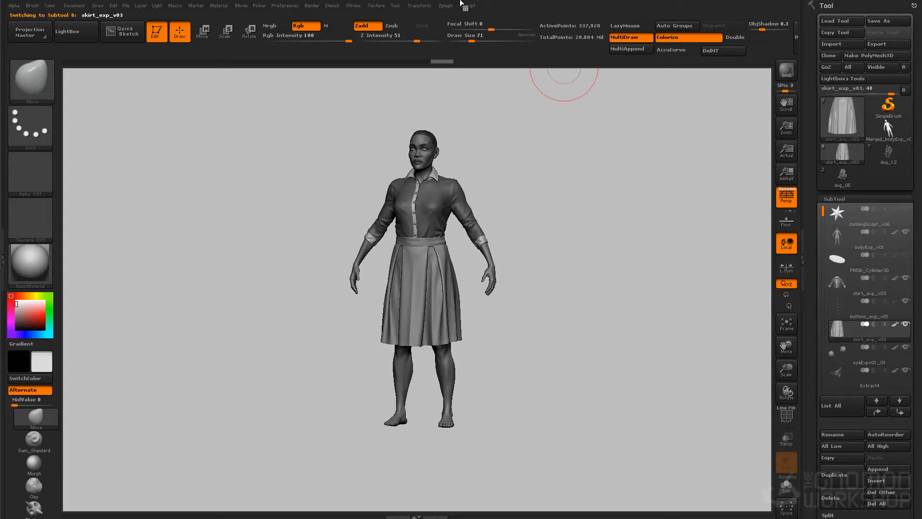
pyautogui.click(446, 5)
pyautogui.click(474, 197)
pyautogui.click(480, 146)
pyautogui.click(493, 183)
pyautogui.click(210, 46)
pyautogui.click(149, 56)
pyautogui.keyDown('shift'); pyautogui.click(144, 97); pyautogui.keyUp('shift')
pyautogui.click(477, 357)
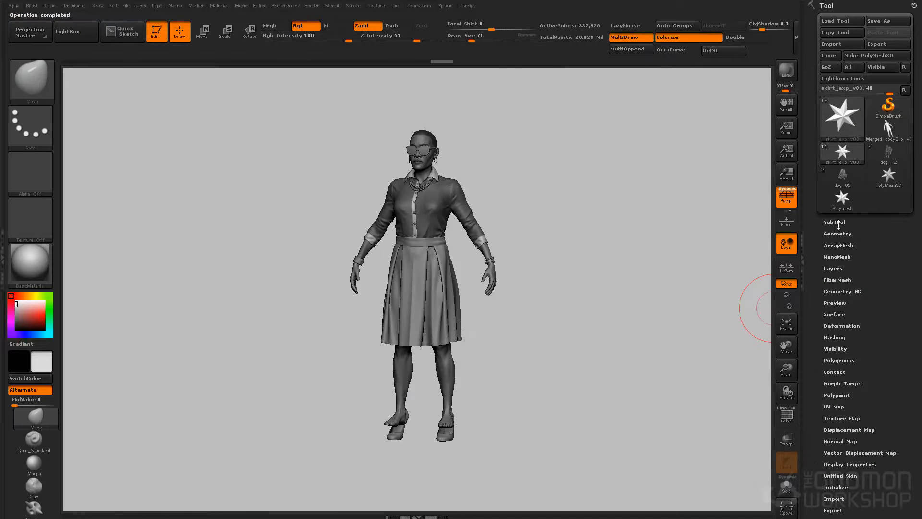
# Delete the unneeded proportionGuides subtool from the subtool list
pyautogui.click(840, 220)
pyautogui.moveTo(823, 139); pyautogui.dragTo(822, 203)
pyautogui.click(854, 222)
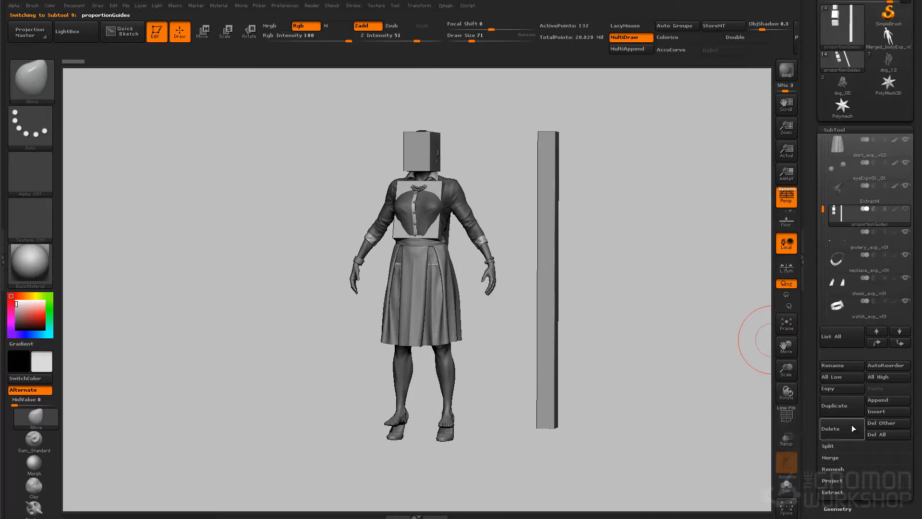
pyautogui.click(849, 428)
pyautogui.click(805, 408)
# Go through the appended accessory subtools, turn off perspective, and make the shoes the active subtool
pyautogui.click(846, 241)
pyautogui.click(846, 262)
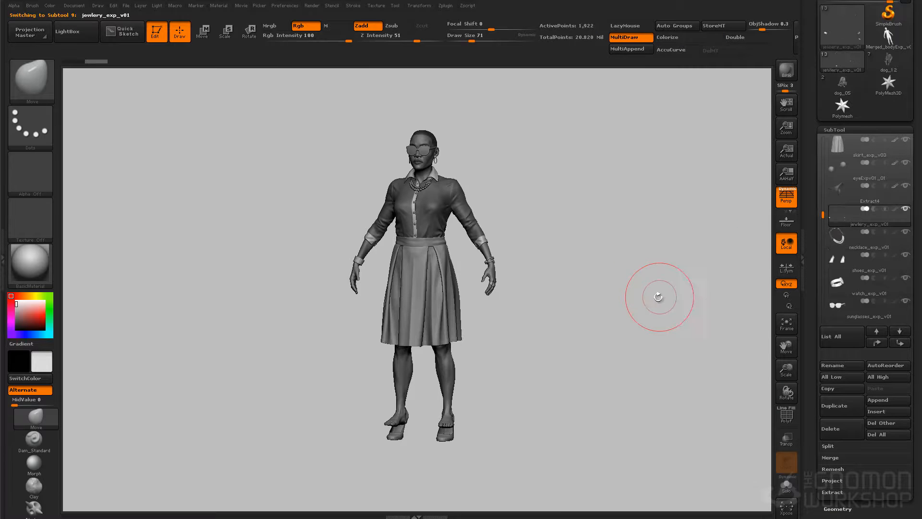
pyautogui.click(850, 283)
pyautogui.click(849, 306)
pyautogui.moveTo(706, 177); pyautogui.dragTo(589, 204)
pyautogui.keyDown('alt'); pyautogui.moveTo(538, 372); pyautogui.dragTo(578, 234); pyautogui.keyUp('alt')
pyautogui.keyDown('shift'); pyautogui.moveTo(660, 283); pyautogui.dragTo(622, 365); pyautogui.keyUp('shift')
pyautogui.press('p')
pyautogui.keyDown('alt'); pyautogui.click(469, 374); pyautogui.keyUp('alt')
pyautogui.moveTo(691, 339); pyautogui.dragTo(608, 375)
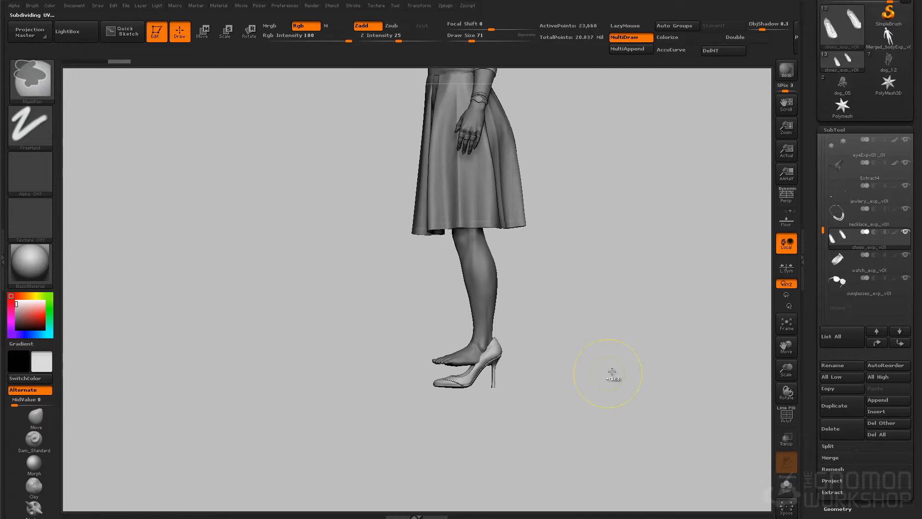
# Examine the shoes on the feet and the accessories on the whole figure from several angles
pyautogui.moveTo(491, 405)
pyautogui.mouseDown()
pyautogui.moveTo(469, 379)
pyautogui.moveTo(469, 422)
pyautogui.moveTo(480, 412)
pyautogui.mouseUp()
pyautogui.moveTo(579, 370); pyautogui.dragTo(403, 362)
pyautogui.moveTo(581, 336); pyautogui.dragTo(377, 406)
pyautogui.keyDown('shift'); pyautogui.moveTo(763, 301); pyautogui.dragTo(583, 332); pyautogui.keyUp('shift')
pyautogui.keyDown('alt'); pyautogui.moveTo(583, 333); pyautogui.dragTo(638, 399); pyautogui.keyUp('alt')
pyautogui.keyDown('alt'); pyautogui.moveTo(650, 290); pyautogui.dragTo(630, 384); pyautogui.keyUp('alt')
pyautogui.keyDown('shift'); pyautogui.moveTo(644, 240); pyautogui.dragTo(633, 279); pyautogui.keyUp('shift')
pyautogui.moveTo(590, 239); pyautogui.dragTo(740, 257)
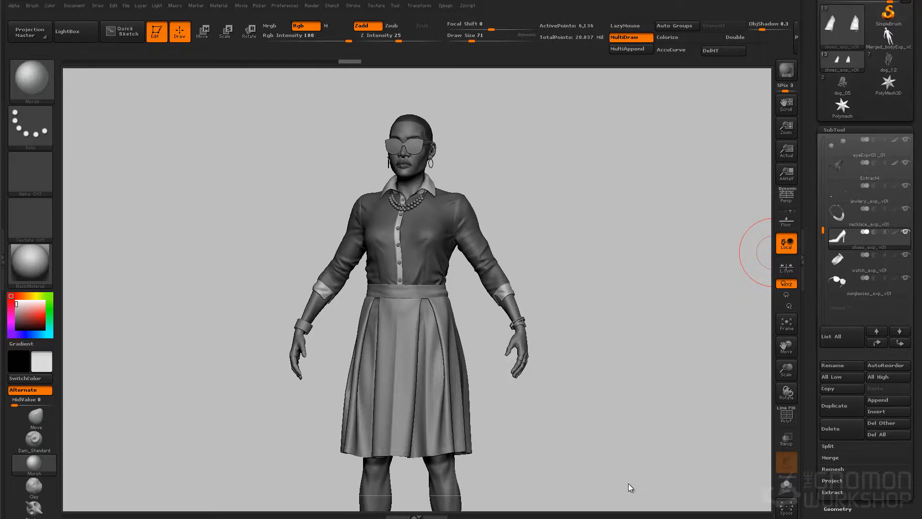
# Choose the Move brush and make the sunglasses the active subtool, framed around the head
pyautogui.click(36, 418)
pyautogui.press('n')
pyautogui.click(527, 214)
pyautogui.keyDown('alt'); pyautogui.moveTo(624, 298); pyautogui.dragTo(653, 494); pyautogui.keyUp('alt')
pyautogui.keyDown('alt'); pyautogui.moveTo(590, 131); pyautogui.dragTo(601, 201); pyautogui.keyUp('alt')
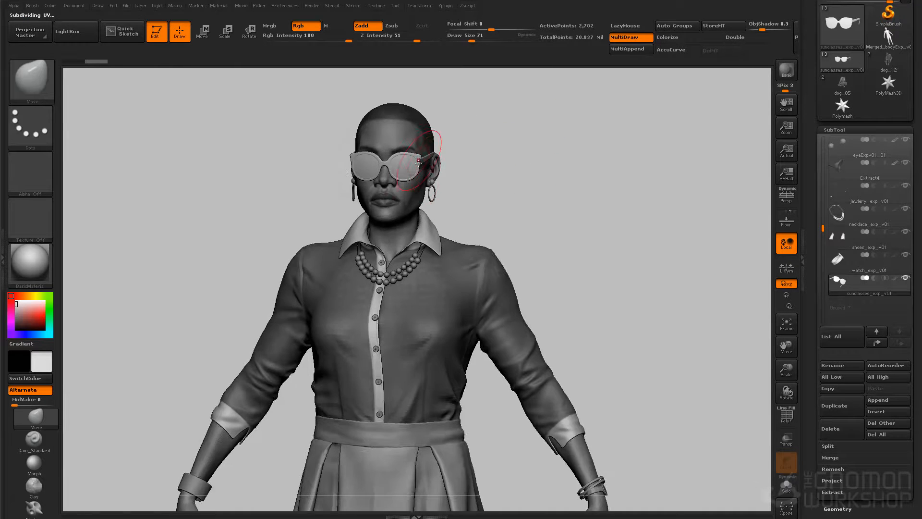
pyautogui.keyDown('alt'); pyautogui.moveTo(504, 167); pyautogui.dragTo(546, 341); pyautogui.keyUp('alt')
pyautogui.keyDown('ctrl'); pyautogui.moveTo(545, 342); pyautogui.dragTo(576, 224, button='right'); pyautogui.keyUp('ctrl')
pyautogui.keyDown('alt'); pyautogui.moveTo(577, 224); pyautogui.dragTo(561, 72); pyautogui.keyUp('alt')
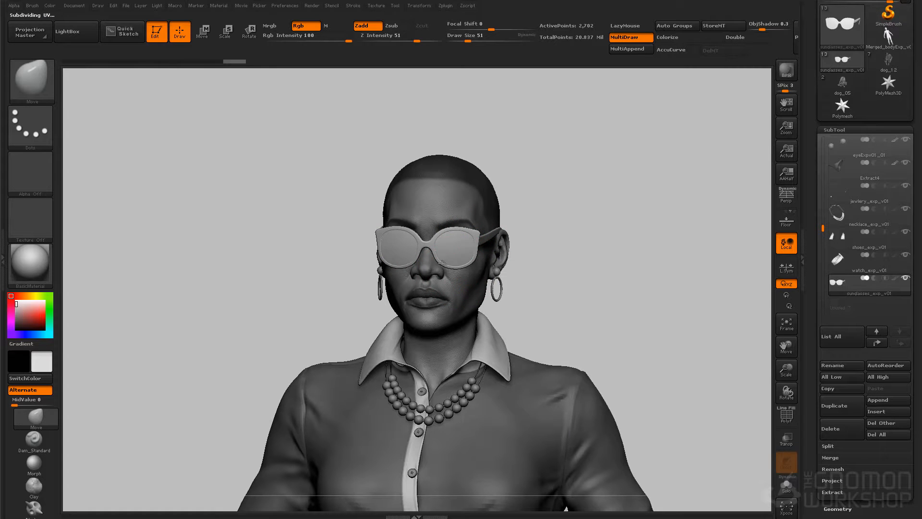
# Reposition the sunglasses on the face from the side and set the colour to a medium grey
pyautogui.moveTo(691, 169); pyautogui.dragTo(598, 160)
pyautogui.press(']')
pyautogui.moveTo(448, 252); pyautogui.dragTo(379, 249)
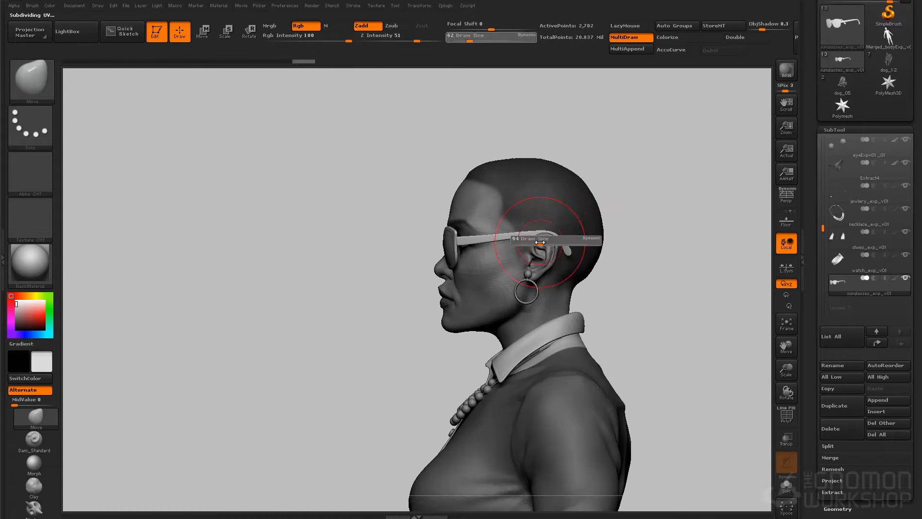
pyautogui.press('w')
pyautogui.moveTo(524, 237); pyautogui.dragTo(476, 237)
pyautogui.press('q')
pyautogui.moveTo(557, 158); pyautogui.dragTo(677, 159)
pyautogui.click(15, 315)
# Make the necklace the active subtool and adjust its strands around the shirt collar with the Move brush
pyautogui.moveTo(691, 221); pyautogui.dragTo(612, 224)
pyautogui.keyDown('alt'); pyautogui.moveTo(617, 292); pyautogui.dragTo(622, 146); pyautogui.keyUp('alt')
pyautogui.moveTo(567, 190); pyautogui.dragTo(602, 194)
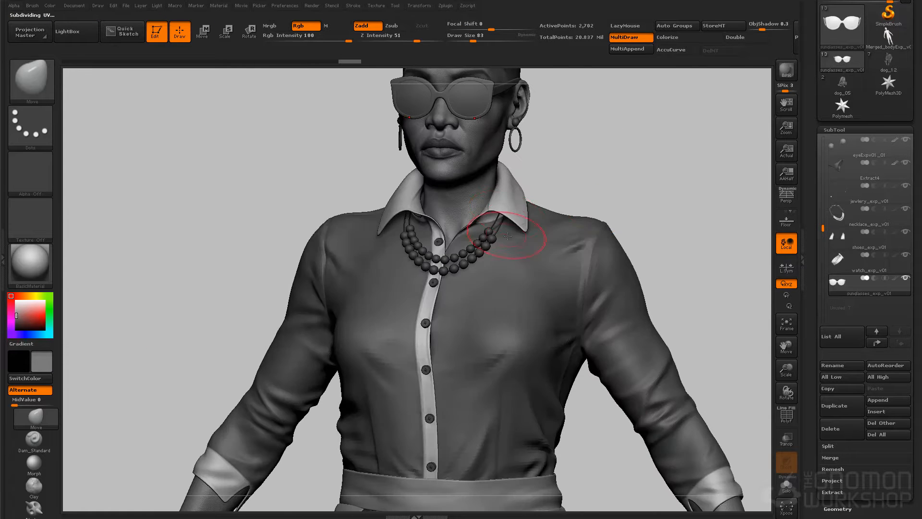
pyautogui.keyDown('alt'); pyautogui.click(493, 231); pyautogui.keyUp('alt')
pyautogui.moveTo(488, 239); pyautogui.dragTo(491, 236)
pyautogui.moveTo(564, 181); pyautogui.dragTo(432, 183)
pyautogui.press('s')
pyautogui.moveTo(375, 197); pyautogui.dragTo(317, 197)
pyautogui.moveTo(468, 256); pyautogui.dragTo(471, 253)
pyautogui.moveTo(375, 197); pyautogui.dragTo(288, 194)
pyautogui.moveTo(409, 192); pyautogui.dragTo(677, 191)
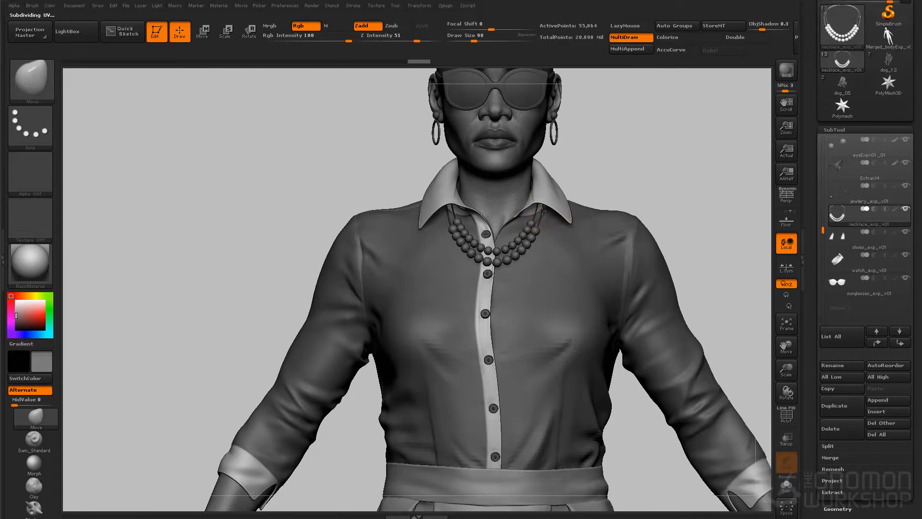
pyautogui.moveTo(539, 217); pyautogui.dragTo(536, 217)
# Go through the remaining accessory subtools, including the watch, and make the shoes the active subtool
pyautogui.moveTo(672, 144)
pyautogui.mouseDown()
pyautogui.moveTo(654, 189)
pyautogui.moveTo(685, 206)
pyautogui.mouseUp()
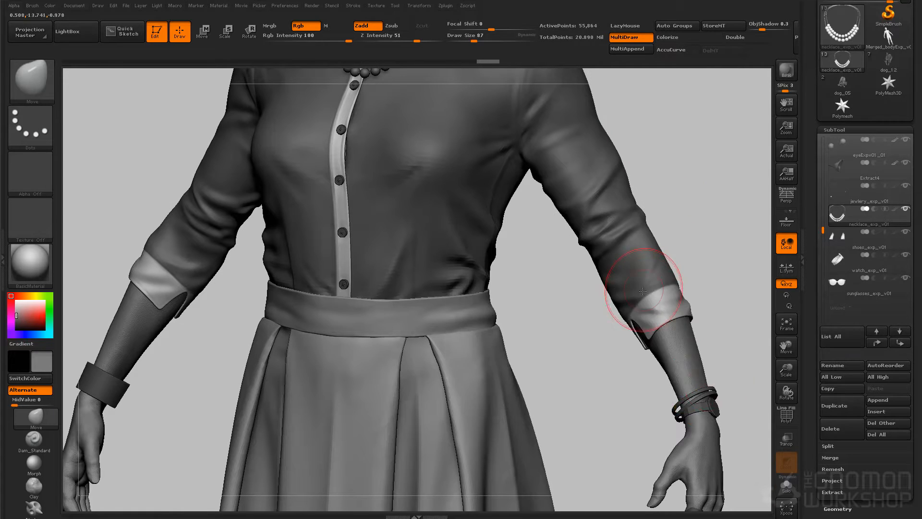
pyautogui.press('n')
pyautogui.click(482, 349)
pyautogui.press('n')
pyautogui.click(611, 290)
pyautogui.moveTo(710, 209); pyautogui.dragTo(691, 218)
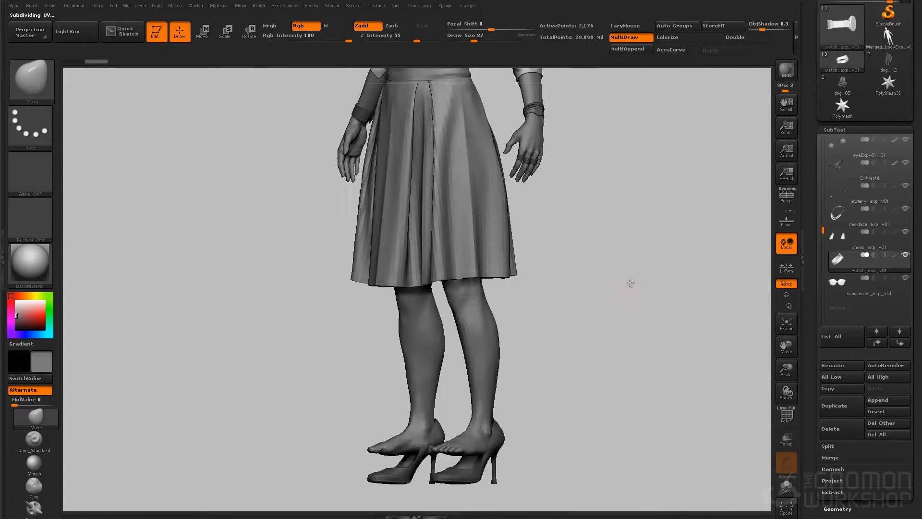
pyautogui.press('n')
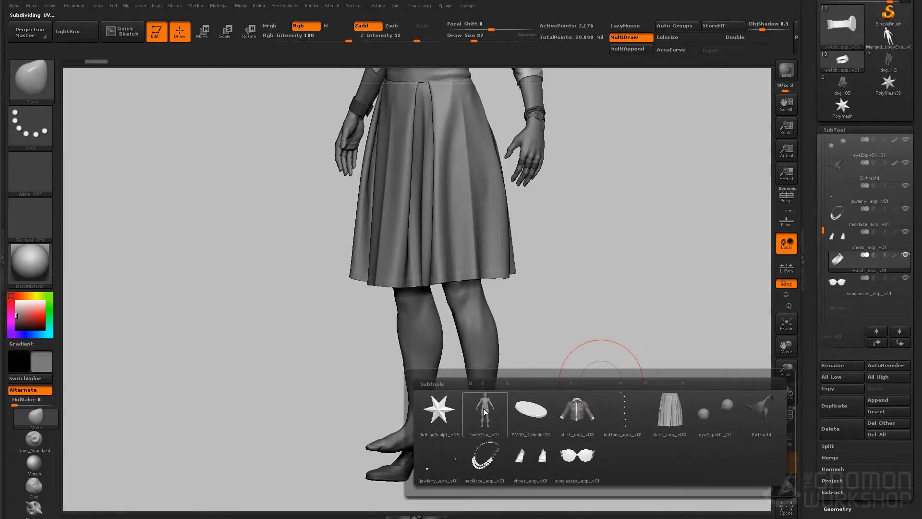
pyautogui.click(531, 452)
pyautogui.moveTo(586, 376); pyautogui.dragTo(570, 282)
# Try subdividing the shoes to level 3 to preview their smoothed surface, and undo the subdivisions
pyautogui.moveTo(813, 362); pyautogui.dragTo(813, 251)
pyautogui.click(838, 399)
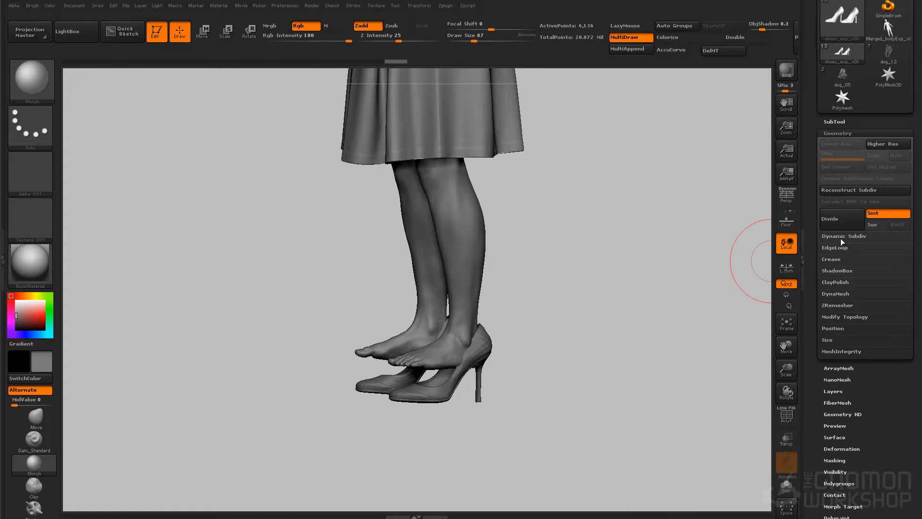
pyautogui.hotkey('shift', 'd')
pyautogui.hotkey('shift', 'd')
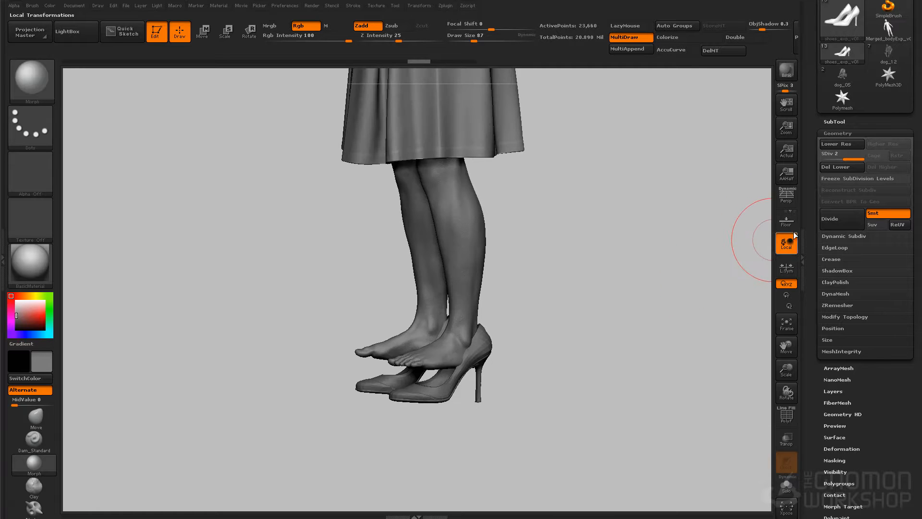
pyautogui.keyDown('shift'); pyautogui.moveTo(686, 297); pyautogui.dragTo(612, 340); pyautogui.keyUp('shift')
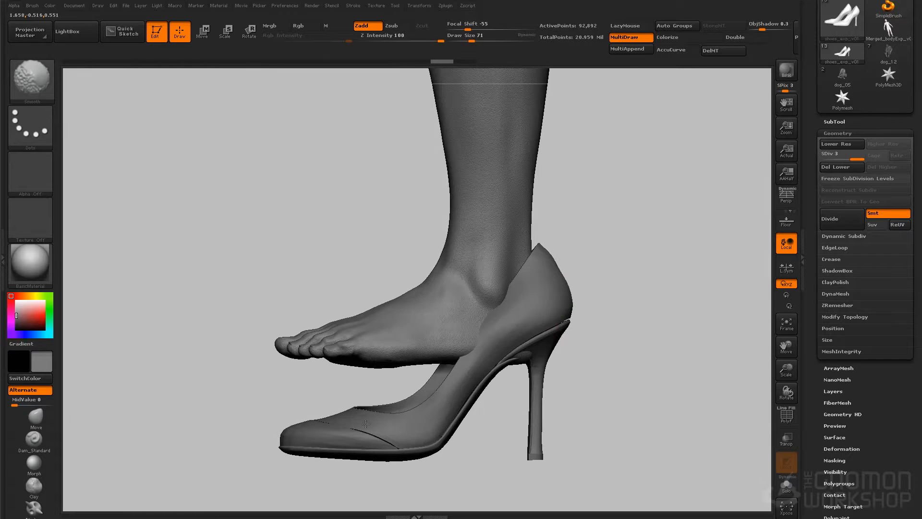
pyautogui.moveTo(570, 373); pyautogui.dragTo(461, 372)
pyautogui.keyDown('shift'); pyautogui.moveTo(593, 298); pyautogui.dragTo(600, 320); pyautogui.keyUp('shift')
pyautogui.moveTo(600, 367); pyautogui.dragTo(682, 351)
pyautogui.hotkey('ctrl', 'z')
pyautogui.hotkey('ctrl', 'z')
pyautogui.hotkey('ctrl', 'z')
pyautogui.hotkey('ctrl', 'z')
pyautogui.hotkey('ctrl', 'z')
# Make the body the active subtool, open its layers and switch it to a lower subdivision level
pyautogui.moveTo(588, 274); pyautogui.dragTo(563, 347)
pyautogui.press('n')
pyautogui.click(448, 377)
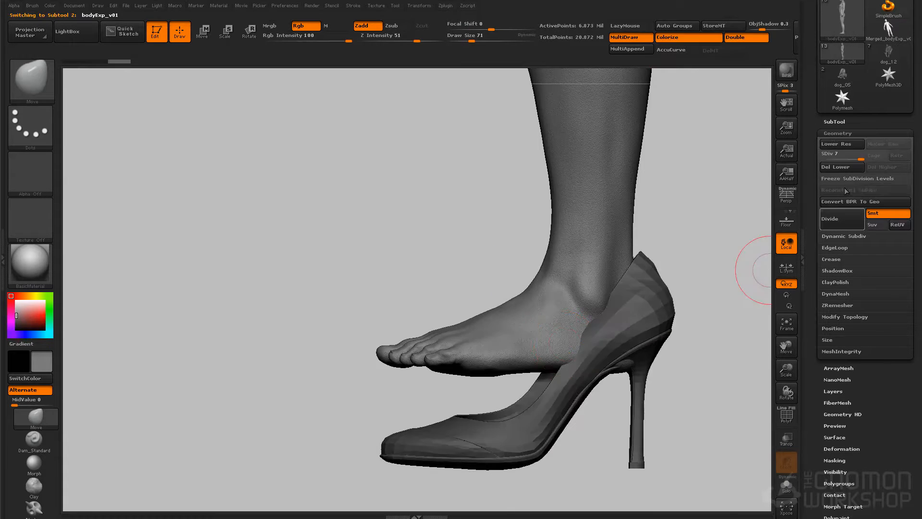
pyautogui.click(833, 391)
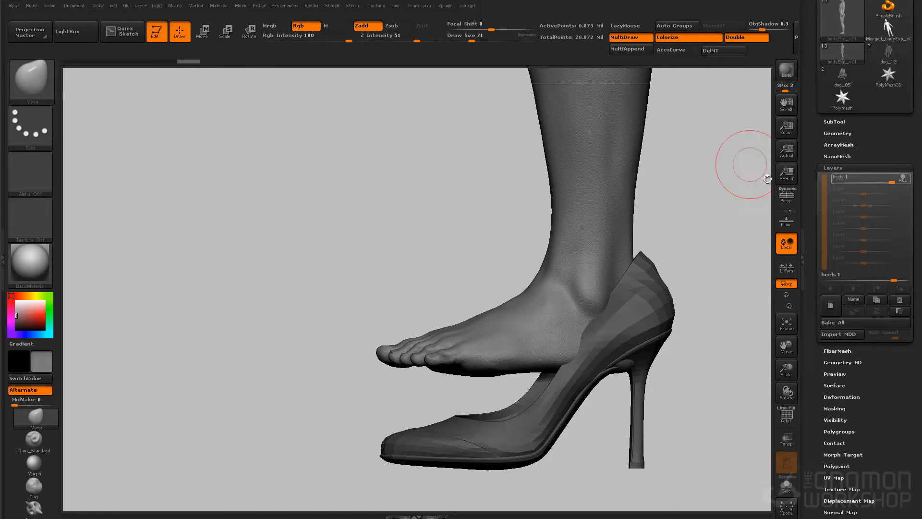
pyautogui.hotkey('shift', 'd')
pyautogui.moveTo(548, 294)
pyautogui.mouseDown()
pyautogui.moveTo(705, 259)
pyautogui.moveTo(632, 250)
pyautogui.moveTo(557, 269)
pyautogui.mouseUp()
# Mask the leg above the ankle with the MaskLasso brush, leaving only the foot editable
pyautogui.keyDown('ctrl'); pyautogui.click(32, 80); pyautogui.keyUp('ctrl')
pyautogui.keyDown('ctrl'); pyautogui.click(223, 139); pyautogui.keyUp('ctrl')
pyautogui.moveTo(469, 273)
pyautogui.keyDown('ctrl'); pyautogui.mouseDown()
pyautogui.moveTo(735, 391)
pyautogui.moveTo(545, 275)
pyautogui.mouseUp(); pyautogui.keyUp('ctrl')
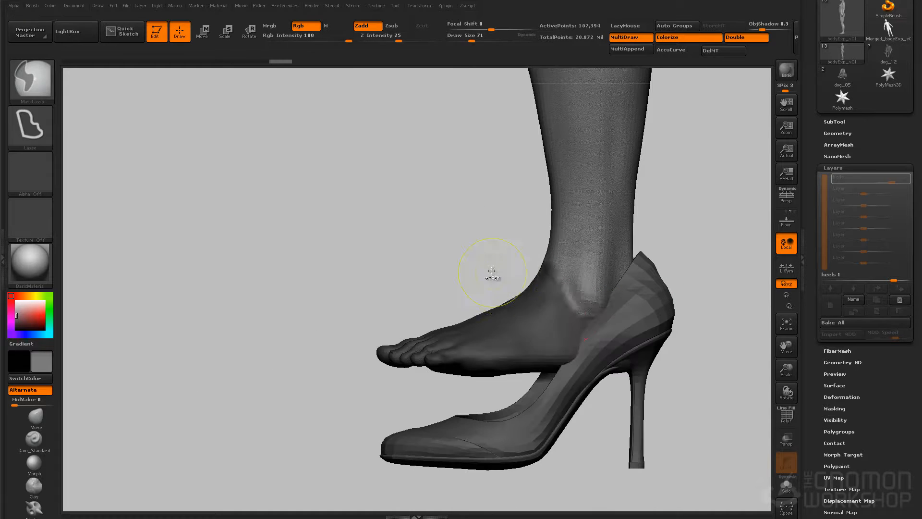
pyautogui.keyDown('ctrl'); pyautogui.click(504, 284); pyautogui.keyUp('ctrl')
pyautogui.keyDown('ctrl'); pyautogui.click(547, 339); pyautogui.keyUp('ctrl')
pyautogui.press('r')
pyautogui.press('q')
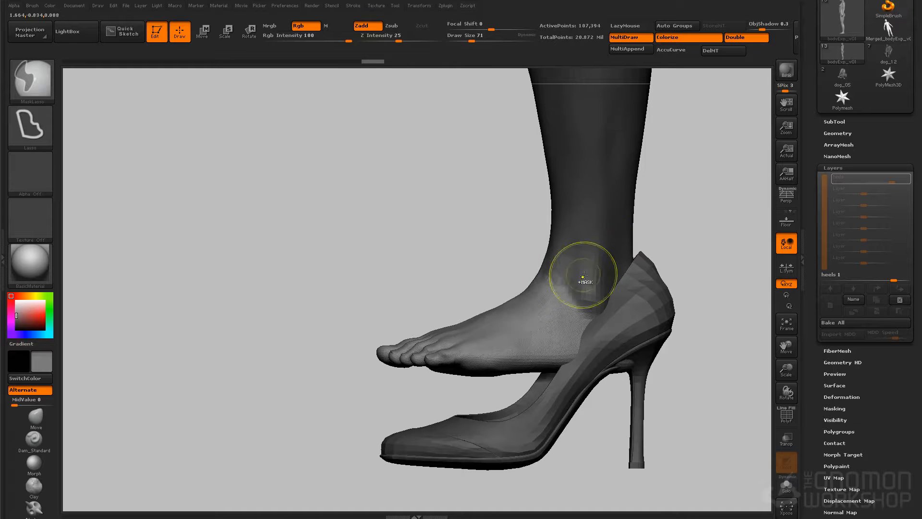
# Rotate the unmasked foot downward at the ankle and move it into the high-heel shoe
pyautogui.press('r')
pyautogui.moveTo(592, 381); pyautogui.dragTo(654, 365)
pyautogui.press('w')
pyautogui.moveTo(591, 312); pyautogui.dragTo(581, 319)
pyautogui.press('q')
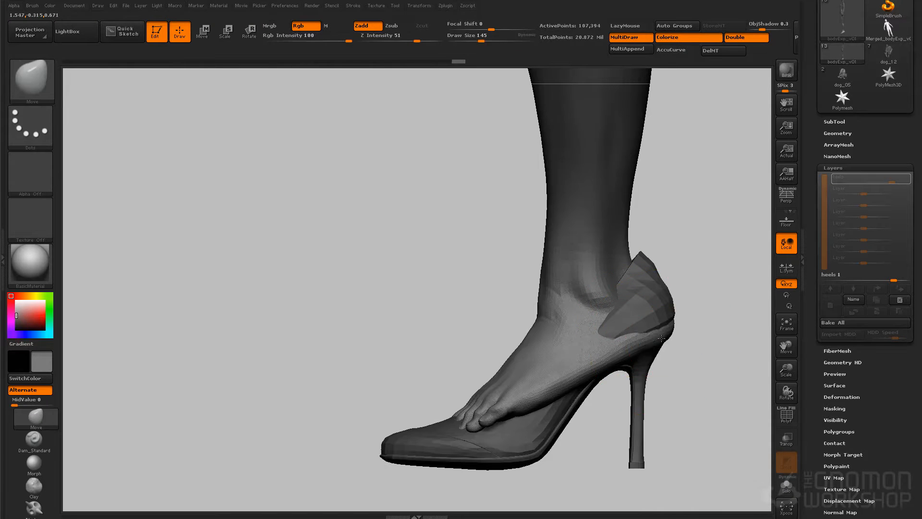
# Shape the heel, ankle and lower leg with the Move brush so the leg flows into the shoe
pyautogui.moveTo(627, 240); pyautogui.dragTo(632, 242)
pyautogui.keyDown('ctrl'); pyautogui.moveTo(692, 206); pyautogui.dragTo(715, 230); pyautogui.keyUp('ctrl')
pyautogui.moveTo(696, 298); pyautogui.dragTo(730, 304)
pyautogui.moveTo(542, 315); pyautogui.dragTo(539, 316)
pyautogui.moveTo(587, 276)
pyautogui.keyDown('ctrl'); pyautogui.mouseDown(button='right')
pyautogui.moveTo(632, 171)
pyautogui.moveTo(642, 314)
pyautogui.mouseUp(button='right'); pyautogui.keyUp('ctrl')
pyautogui.press(']')
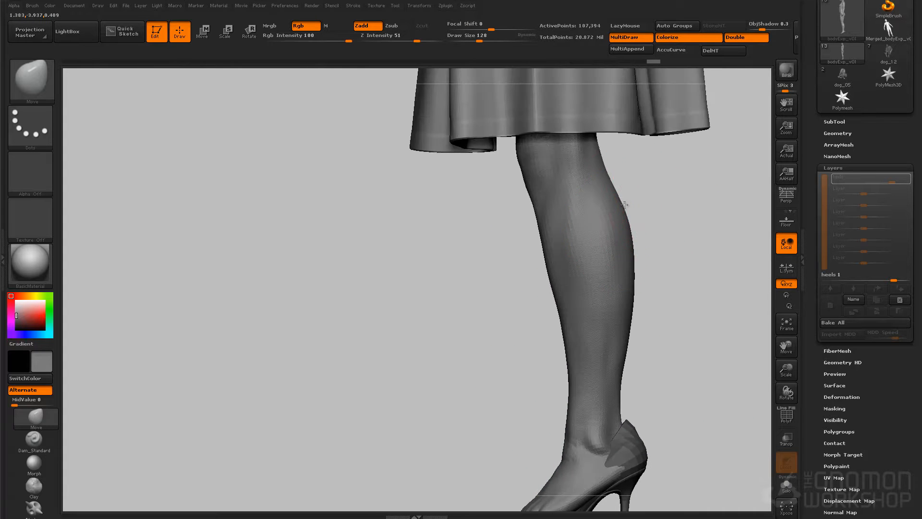
pyautogui.moveTo(710, 219); pyautogui.dragTo(635, 237, button='right')
pyautogui.moveTo(549, 249); pyautogui.dragTo(644, 249, button='right')
pyautogui.keyDown('alt'); pyautogui.moveTo(643, 249); pyautogui.dragTo(620, 187, button='right'); pyautogui.keyUp('alt')
pyautogui.keyDown('ctrl'); pyautogui.moveTo(619, 187); pyautogui.dragTo(624, 288, button='right'); pyautogui.keyUp('ctrl')
pyautogui.press('[')
pyautogui.press('[')
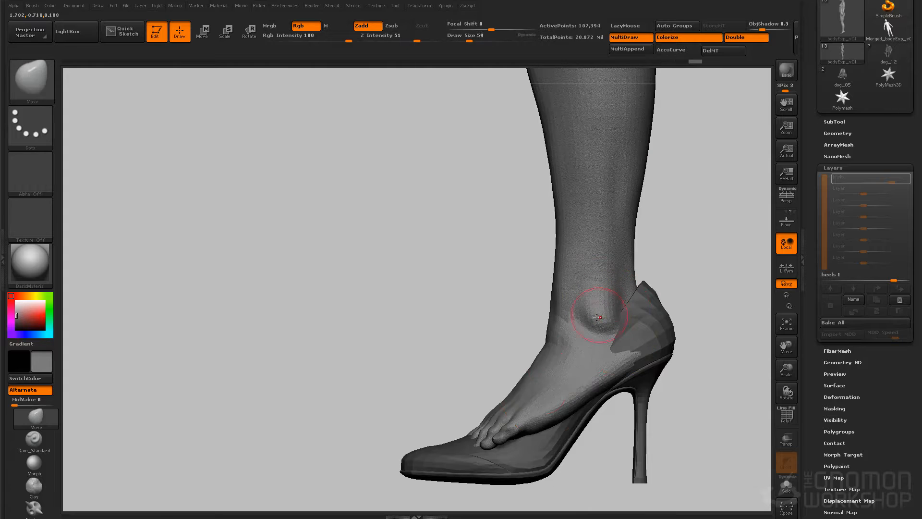
# Isolate the front of the foot with a mask and angle it to follow the sole of the shoe
pyautogui.hotkey('alt', 's')
pyautogui.moveTo(469, 379)
pyautogui.keyDown('ctrl'); pyautogui.mouseDown()
pyautogui.moveTo(560, 465)
pyautogui.moveTo(557, 401)
pyautogui.moveTo(480, 413)
pyautogui.moveTo(491, 413)
pyautogui.moveTo(494, 396)
pyautogui.moveTo(551, 456)
pyautogui.moveTo(606, 444)
pyautogui.mouseUp(); pyautogui.keyUp('ctrl')
pyautogui.keyDown('ctrl'); pyautogui.click(481, 356); pyautogui.keyUp('ctrl')
pyautogui.press('r')
pyautogui.press('w')
pyautogui.press('q')
pyautogui.moveTo(478, 342); pyautogui.dragTo(461, 360)
# Mask everything except the toe area and move the toes down toward the front of the shoe
pyautogui.hotkey('alt', 's')
pyautogui.keyDown('ctrl'); pyautogui.moveTo(386, 352); pyautogui.dragTo(538, 490); pyautogui.keyUp('ctrl')
pyautogui.keyDown('ctrl'); pyautogui.click(389, 335); pyautogui.keyUp('ctrl')
pyautogui.press('w')
pyautogui.moveTo(517, 419); pyautogui.dragTo(513, 433)
pyautogui.press('q')
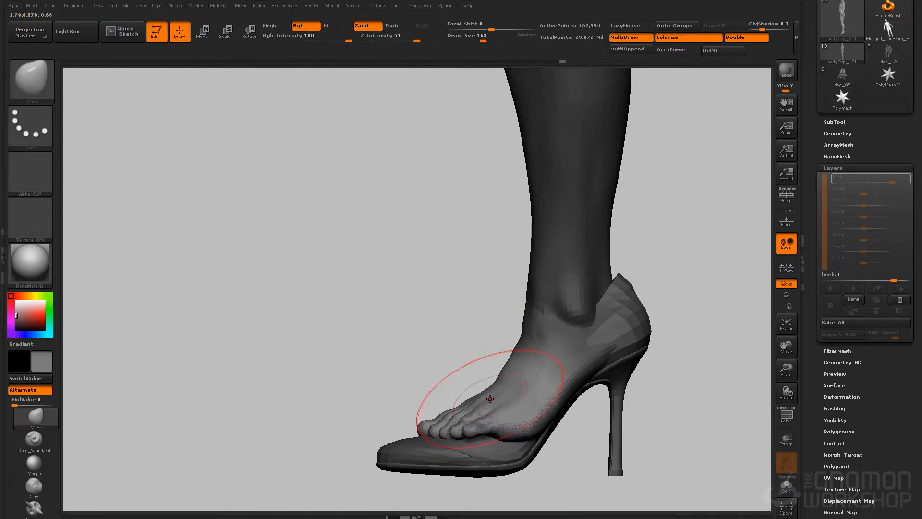
# Clear the mask and reshape the instep and heel with a resized Move brush
pyautogui.moveTo(384, 379); pyautogui.dragTo(466, 403)
pyautogui.keyDown('ctrl'); pyautogui.moveTo(548, 379); pyautogui.dragTo(564, 396); pyautogui.keyUp('ctrl')
pyautogui.moveTo(569, 357)
pyautogui.mouseDown()
pyautogui.moveTo(572, 316)
pyautogui.moveTo(564, 367)
pyautogui.mouseUp()
pyautogui.press('s')
pyautogui.moveTo(455, 262); pyautogui.dragTo(447, 262)
pyautogui.moveTo(533, 246); pyautogui.dragTo(532, 220)
pyautogui.moveTo(569, 284); pyautogui.dragTo(569, 315)
# Make the shoes the active subtool and reposition them around the feet with Transpose Move
pyautogui.press('n')
pyautogui.moveTo(576, 372)
pyautogui.mouseDown()
pyautogui.moveTo(540, 377)
pyautogui.moveTo(487, 361)
pyautogui.mouseUp()
pyautogui.click(465, 460)
pyautogui.press('w')
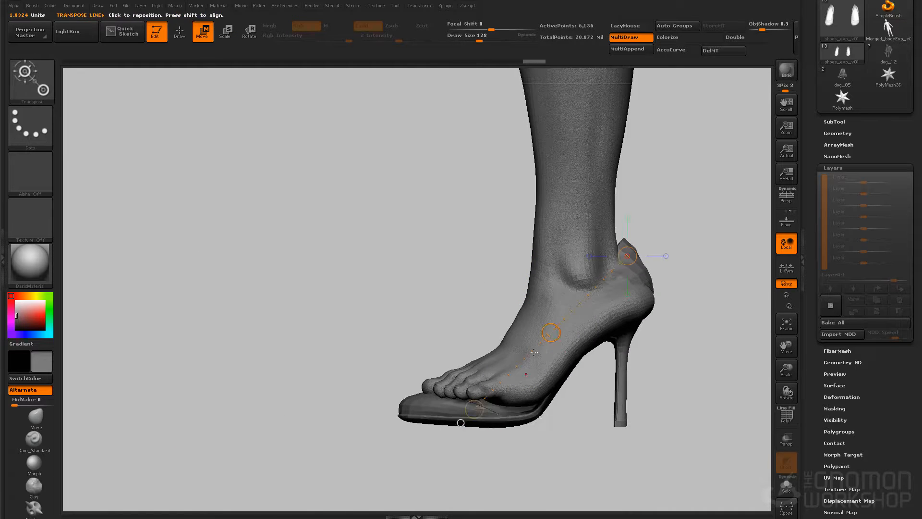
pyautogui.moveTo(583, 326); pyautogui.dragTo(668, 323)
pyautogui.moveTo(519, 314); pyautogui.dragTo(574, 314)
pyautogui.moveTo(629, 298)
pyautogui.mouseDown()
pyautogui.moveTo(502, 312)
pyautogui.moveTo(512, 312)
pyautogui.mouseUp()
pyautogui.press('q')
pyautogui.press('w')
pyautogui.press('q')
# Return to the body subtool, isolate the front of the foot with a mask and shift it within the shoe
pyautogui.keyDown('alt'); pyautogui.click(557, 302); pyautogui.keyUp('alt')
pyautogui.moveTo(362, 312)
pyautogui.keyDown('ctrl'); pyautogui.mouseDown()
pyautogui.moveTo(374, 420)
pyautogui.moveTo(628, 350)
pyautogui.mouseUp(); pyautogui.keyUp('ctrl')
pyautogui.keyDown('ctrl'); pyautogui.click(552, 407); pyautogui.keyUp('ctrl')
pyautogui.keyDown('ctrl'); pyautogui.click(523, 377); pyautogui.keyUp('ctrl')
pyautogui.press('w')
pyautogui.moveTo(496, 383); pyautogui.dragTo(494, 379)
pyautogui.moveTo(485, 343)
pyautogui.mouseDown()
pyautogui.moveTo(578, 358)
pyautogui.moveTo(570, 379)
pyautogui.mouseUp()
pyautogui.press('q')
# Refine the toes and arch with the Move brush and bring the heel closer to the back of the shoe
pyautogui.press('s')
pyautogui.moveTo(504, 397); pyautogui.dragTo(507, 396)
pyautogui.press('s')
pyautogui.moveTo(336, 331); pyautogui.dragTo(408, 340)
pyautogui.moveTo(418, 376); pyautogui.dragTo(420, 373)
pyautogui.moveTo(610, 332); pyautogui.dragTo(499, 218)
pyautogui.moveTo(512, 343); pyautogui.dragTo(514, 331)
pyautogui.moveTo(706, 317); pyautogui.dragTo(610, 331)
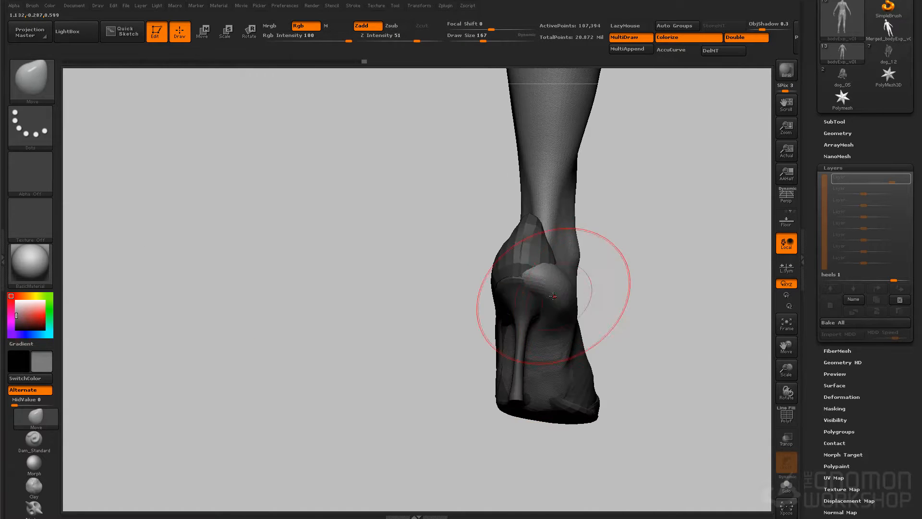
# Make the shoes the active subtool, rotate them to line up with the feet and adjust their shape
pyautogui.keyDown('alt'); pyautogui.click(523, 252); pyautogui.keyUp('alt')
pyautogui.press('r')
pyautogui.moveTo(403, 447)
pyautogui.mouseDown()
pyautogui.moveTo(412, 396)
pyautogui.moveTo(492, 465)
pyautogui.moveTo(505, 461)
pyautogui.mouseUp()
pyautogui.moveTo(711, 311)
pyautogui.mouseDown()
pyautogui.moveTo(632, 377)
pyautogui.moveTo(558, 249)
pyautogui.moveTo(534, 249)
pyautogui.mouseUp()
pyautogui.hotkey('shift', 's')
pyautogui.press('q')
pyautogui.press('s')
pyautogui.moveTo(595, 274)
pyautogui.mouseDown()
pyautogui.moveTo(565, 247)
pyautogui.moveTo(577, 266)
pyautogui.mouseUp()
# Adjust the shoes' outline and rotation from above, using Solo and Transparency to compare them with the feet
pyautogui.moveTo(548, 362)
pyautogui.mouseDown()
pyautogui.moveTo(605, 282)
pyautogui.moveTo(484, 258)
pyautogui.mouseUp()
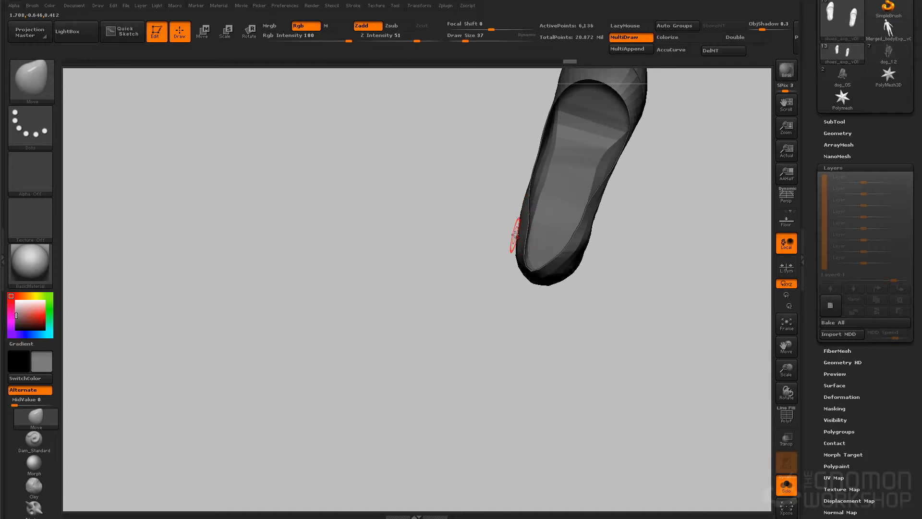
pyautogui.moveTo(565, 251); pyautogui.dragTo(623, 208)
pyautogui.press('r')
pyautogui.click(786, 485)
pyautogui.moveTo(686, 336)
pyautogui.mouseDown()
pyautogui.moveTo(687, 286)
pyautogui.moveTo(692, 336)
pyautogui.mouseUp()
pyautogui.click(792, 440)
pyautogui.moveTo(623, 208); pyautogui.dragTo(636, 209)
pyautogui.moveTo(696, 360)
pyautogui.mouseDown()
pyautogui.moveTo(616, 211)
pyautogui.moveTo(646, 235)
pyautogui.moveTo(672, 356)
pyautogui.mouseUp()
pyautogui.moveTo(623, 208); pyautogui.dragTo(614, 208)
pyautogui.press('q')
pyautogui.moveTo(711, 336)
pyautogui.mouseDown()
pyautogui.moveTo(718, 261)
pyautogui.moveTo(723, 268)
pyautogui.mouseUp()
pyautogui.click(794, 444)
# Return to the body subtool and fit the back of the heel and ankle to the shoe with the Move brush
pyautogui.moveTo(734, 394); pyautogui.dragTo(620, 343)
pyautogui.keyDown('alt'); pyautogui.click(604, 342); pyautogui.keyUp('alt')
pyautogui.moveTo(584, 354); pyautogui.dragTo(576, 354)
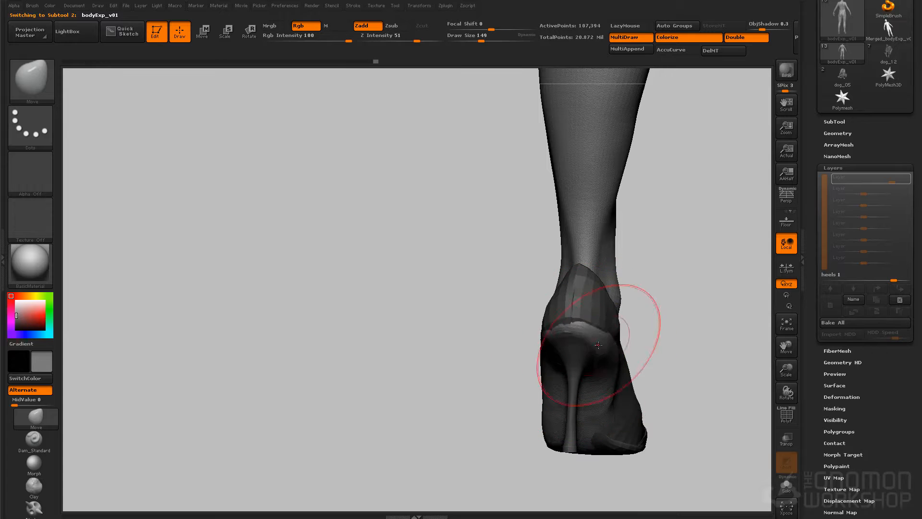
pyautogui.moveTo(528, 417)
pyautogui.mouseDown()
pyautogui.moveTo(572, 419)
pyautogui.moveTo(622, 381)
pyautogui.moveTo(674, 412)
pyautogui.mouseUp()
pyautogui.press('s')
pyautogui.moveTo(635, 406)
pyautogui.mouseDown()
pyautogui.moveTo(672, 404)
pyautogui.moveTo(566, 355)
pyautogui.mouseUp()
pyautogui.press('s')
pyautogui.moveTo(702, 277)
pyautogui.mouseDown()
pyautogui.moveTo(686, 277)
pyautogui.moveTo(710, 289)
pyautogui.moveTo(692, 269)
pyautogui.mouseUp()
pyautogui.keyDown('alt'); pyautogui.click(694, 306); pyautogui.keyUp('alt')
pyautogui.press('s')
# Refine the sides and top of the foot with the Move brush so they sit within the shoe
pyautogui.moveTo(580, 455)
pyautogui.mouseDown()
pyautogui.moveTo(626, 455)
pyautogui.moveTo(531, 417)
pyautogui.moveTo(664, 356)
pyautogui.moveTo(562, 418)
pyautogui.moveTo(539, 394)
pyautogui.mouseUp()
pyautogui.keyDown('alt'); pyautogui.click(539, 394); pyautogui.keyUp('alt')
pyautogui.moveTo(540, 485); pyautogui.dragTo(531, 413)
pyautogui.moveTo(523, 432); pyautogui.dragTo(525, 476)
pyautogui.moveTo(519, 331); pyautogui.dragTo(512, 340)
pyautogui.moveTo(620, 384); pyautogui.dragTo(658, 350)
pyautogui.moveTo(458, 432); pyautogui.dragTo(470, 430)
pyautogui.moveTo(524, 307)
pyautogui.mouseDown()
pyautogui.moveTo(557, 272)
pyautogui.moveTo(646, 297)
pyautogui.mouseUp()
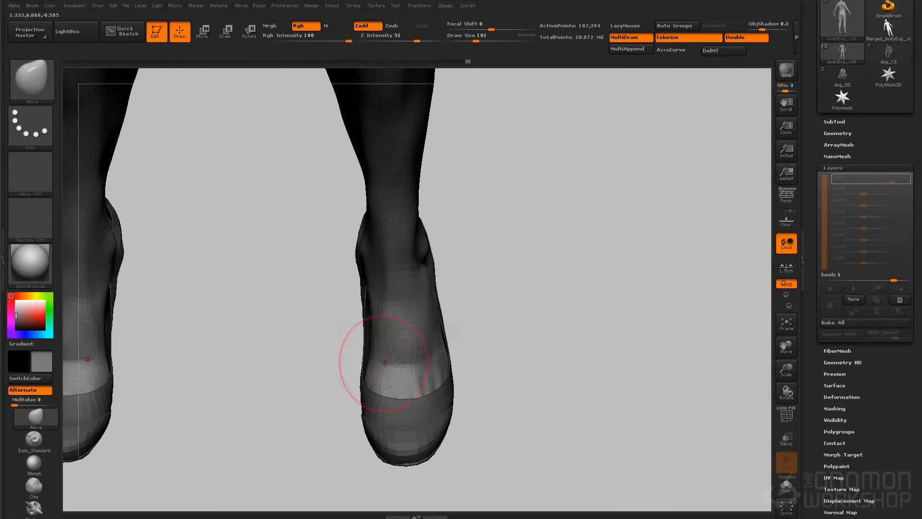
pyautogui.keyDown('alt'); pyautogui.click(365, 335); pyautogui.keyUp('alt')
pyautogui.moveTo(345, 254); pyautogui.dragTo(358, 256)
pyautogui.moveTo(300, 269); pyautogui.dragTo(336, 262)
pyautogui.press('[')
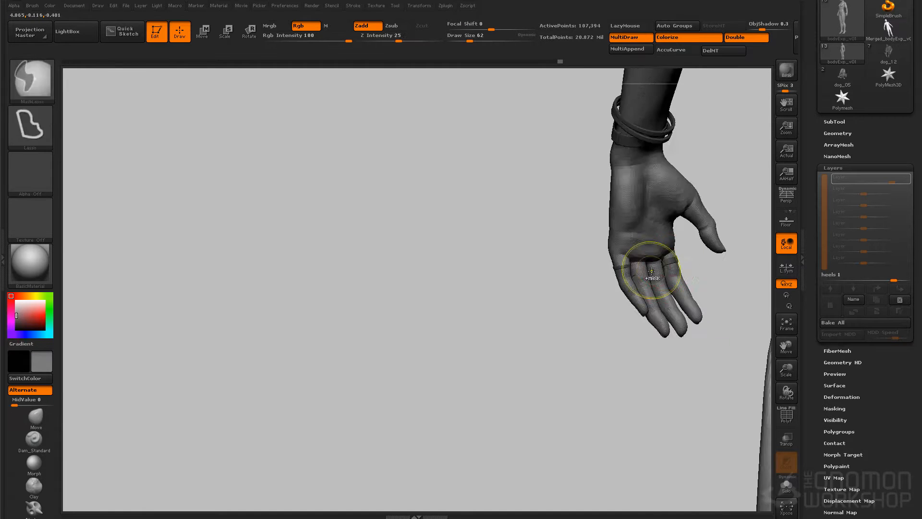
pyautogui.scroll(5, 656, 272)
pyautogui.press('[')
pyautogui.moveTo(717, 251); pyautogui.dragTo(688, 232, button='right')
pyautogui.moveTo(493, 277)
pyautogui.mouseDown(button='right')
pyautogui.moveTo(664, 226)
pyautogui.moveTo(711, 290)
pyautogui.moveTo(578, 200)
pyautogui.moveTo(618, 303)
pyautogui.moveTo(619, 128)
pyautogui.mouseUp(button='right')
# Build up and smooth the ankle and lower leg using the Clay brush without Rgb at Z Intensity 14
pyautogui.click(34, 488)
pyautogui.click(312, 26)
pyautogui.moveTo(577, 231)
pyautogui.keyDown('ctrl'); pyautogui.mouseDown(button='right')
pyautogui.moveTo(586, 336)
pyautogui.moveTo(606, 252)
pyautogui.mouseUp(button='right'); pyautogui.keyUp('ctrl')
pyautogui.press('l')
pyautogui.click(394, 36)
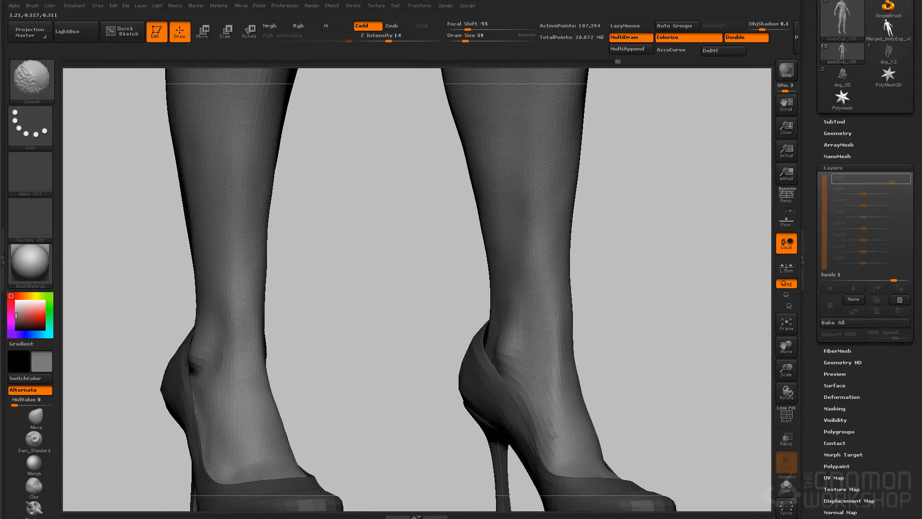
pyautogui.moveTo(531, 423); pyautogui.dragTo(541, 412, button='right')
pyautogui.moveTo(541, 411); pyautogui.dragTo(547, 424)
pyautogui.moveTo(664, 405)
pyautogui.mouseDown(button='right')
pyautogui.moveTo(647, 297)
pyautogui.moveTo(617, 274)
pyautogui.mouseUp(button='right')
pyautogui.moveTo(617, 273)
pyautogui.keyDown('ctrl'); pyautogui.mouseDown(button='right')
pyautogui.moveTo(586, 235)
pyautogui.moveTo(687, 304)
pyautogui.moveTo(656, 361)
pyautogui.moveTo(677, 364)
pyautogui.moveTo(649, 337)
pyautogui.mouseUp(button='right'); pyautogui.keyUp('ctrl')
# Turn on perspective and reshape the lower legs and ankles with a larger Move brush
pyautogui.press('p')
pyautogui.moveTo(649, 337)
pyautogui.keyDown('ctrl'); pyautogui.mouseDown(button='right')
pyautogui.moveTo(361, 324)
pyautogui.moveTo(365, 374)
pyautogui.mouseUp(button='right'); pyautogui.keyUp('ctrl')
pyautogui.click(36, 419)
pyautogui.press(']')
pyautogui.press(']')
pyautogui.press(']')
pyautogui.moveTo(648, 259); pyautogui.dragTo(489, 262, button='right')
pyautogui.moveTo(639, 368); pyautogui.dragTo(583, 331, button='right')
pyautogui.press('[')
pyautogui.moveTo(574, 279)
pyautogui.keyDown('ctrl'); pyautogui.mouseDown(button='right')
pyautogui.moveTo(699, 307)
pyautogui.moveTo(667, 249)
pyautogui.moveTo(658, 274)
pyautogui.mouseUp(button='right'); pyautogui.keyUp('ctrl')
pyautogui.keyDown('alt'); pyautogui.moveTo(659, 275); pyautogui.dragTo(657, 309, button='right'); pyautogui.keyUp('alt')
# Make the sunglasses the active subtool and frame them on the face
pyautogui.press('n')
pyautogui.click(587, 249)
pyautogui.press('f')
pyautogui.keyDown('ctrl'); pyautogui.moveTo(615, 266); pyautogui.dragTo(592, 248, button='right'); pyautogui.keyUp('ctrl')
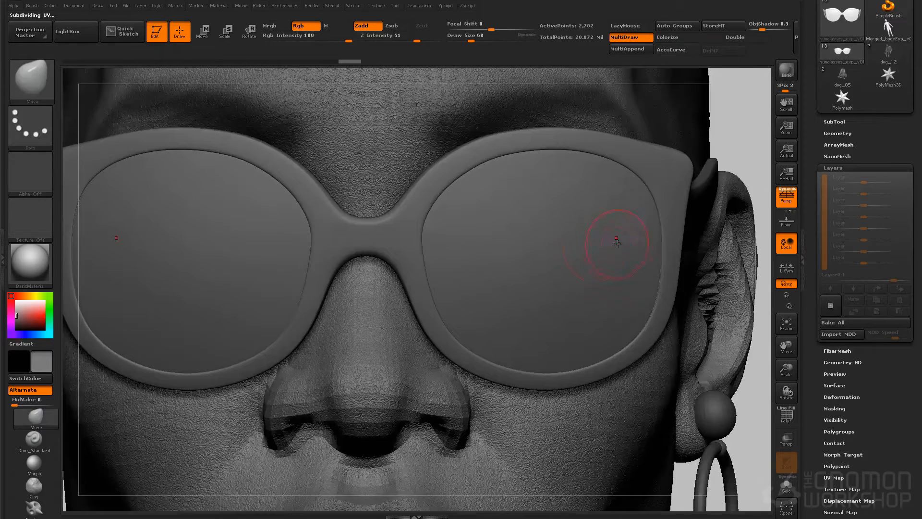
# Make the body the active subtool, raise its subdivision level and adjust its surface noise
pyautogui.press('n')
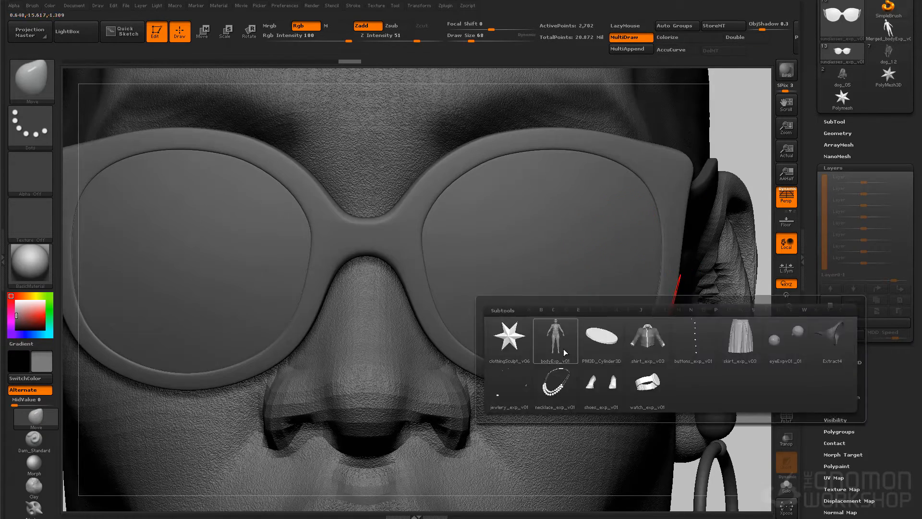
pyautogui.click(555, 335)
pyautogui.click(835, 385)
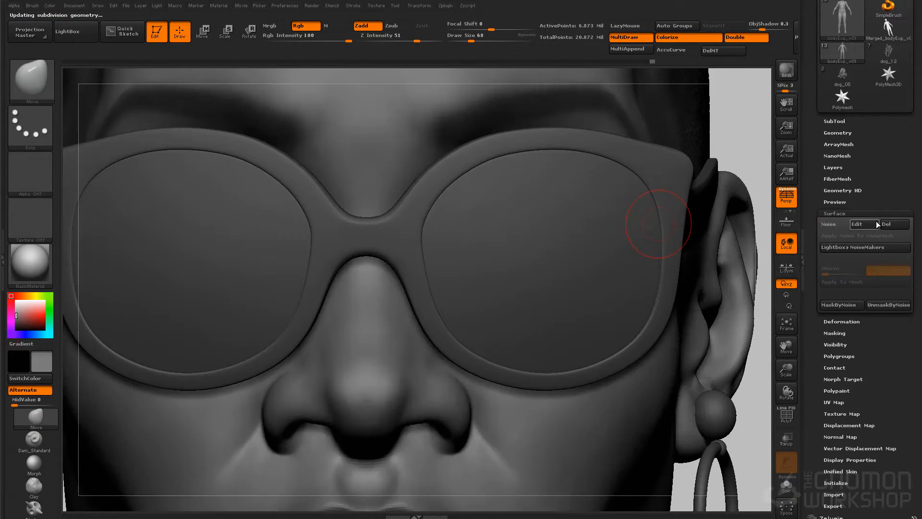
pyautogui.click(673, 477)
pyautogui.keyDown('ctrl'); pyautogui.moveTo(688, 327); pyautogui.dragTo(687, 250, button='right'); pyautogui.keyUp('ctrl')
# Fill the sunglasses with the Metal 01 material and a dark grey of RGB 61
pyautogui.press('n')
pyautogui.click(662, 336)
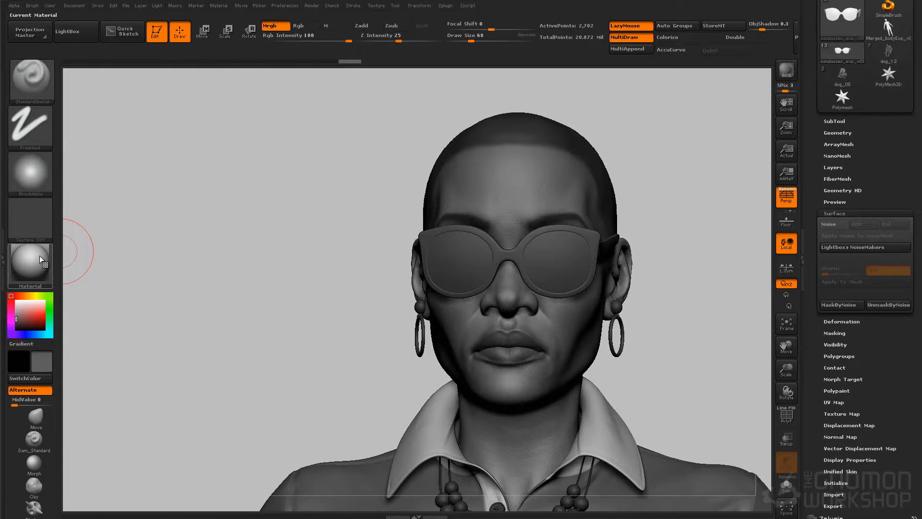
pyautogui.click(45, 260)
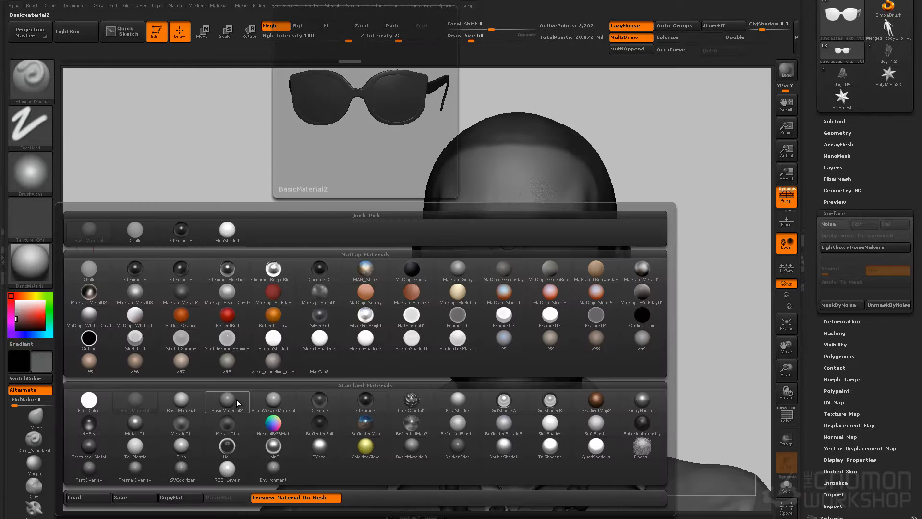
pyautogui.click(136, 424)
pyautogui.click(17, 322)
pyautogui.click(50, 5)
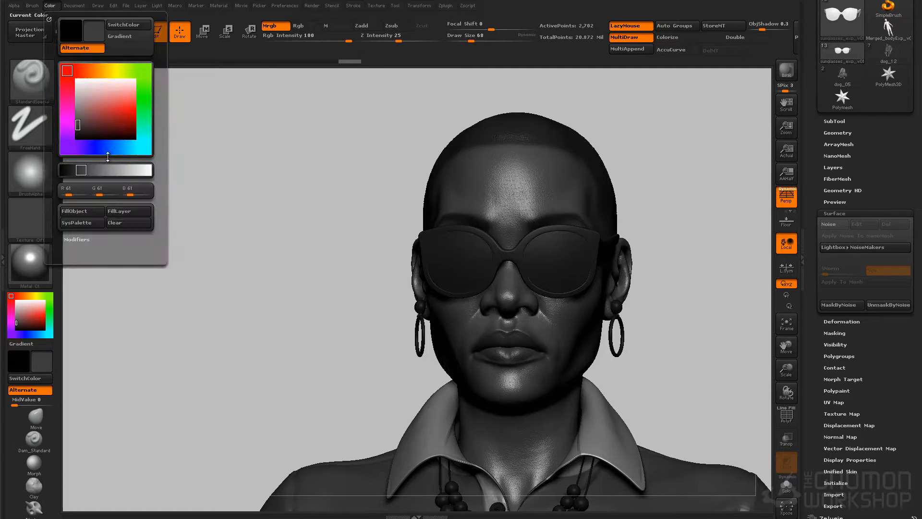
pyautogui.click(75, 212)
# Make the jewelry the active subtool and fill it with the metal material and a near-white of RGB 239
pyautogui.press('n')
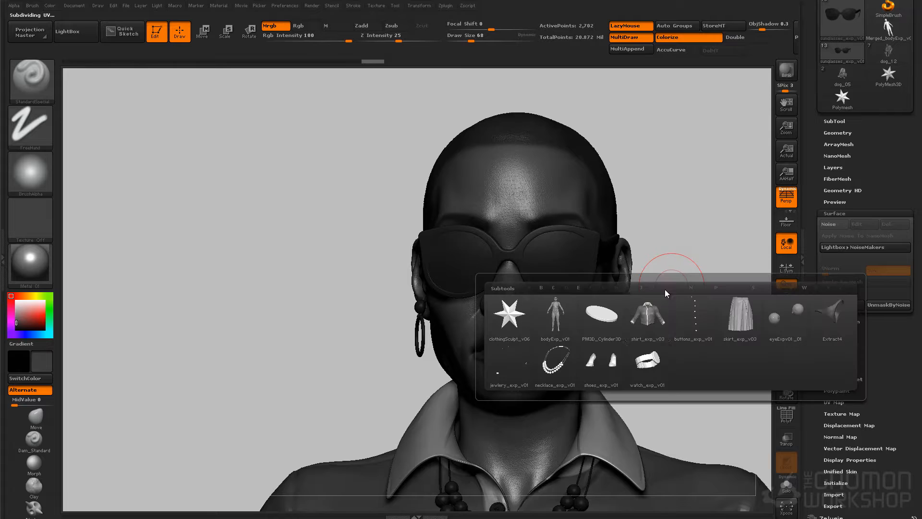
pyautogui.click(518, 359)
pyautogui.click(50, 5)
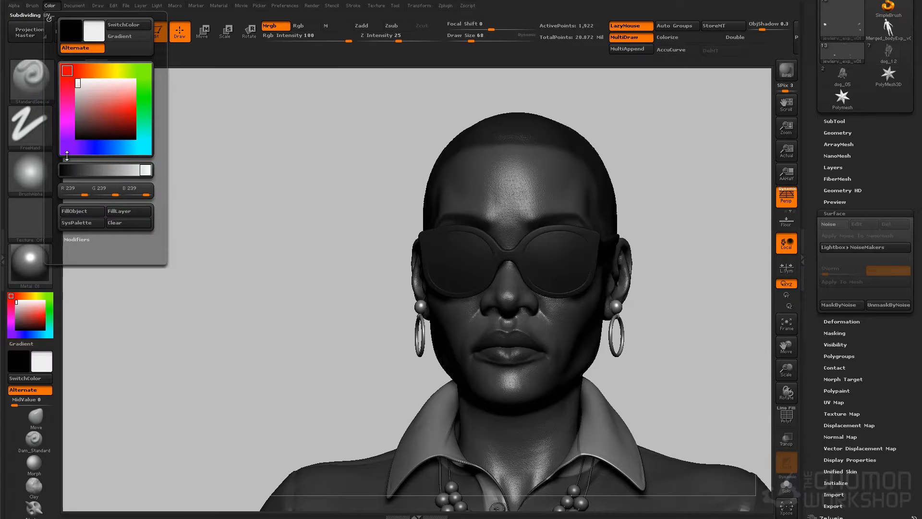
pyautogui.moveTo(742, 288); pyautogui.dragTo(711, 241)
pyautogui.moveTo(742, 181); pyautogui.dragTo(705, 142)
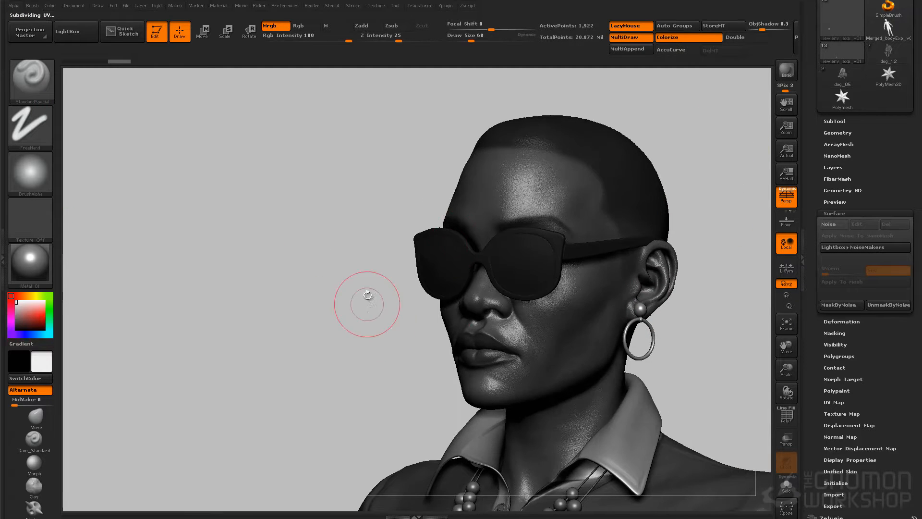
# Fill the necklace with the same metal material and RGB 239 near-white, then frame the figure
pyautogui.press('n')
pyautogui.click(226, 402)
pyautogui.click(50, 6)
pyautogui.click(83, 220)
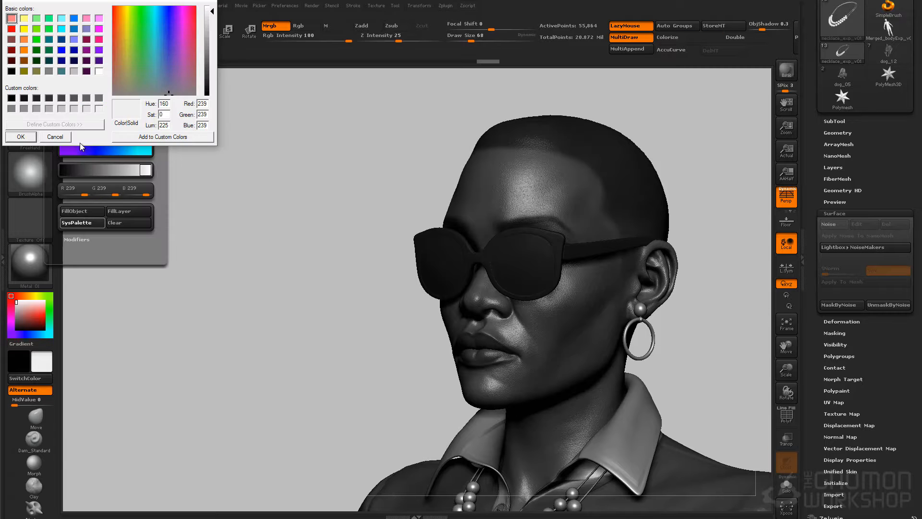
pyautogui.press('Escape')
pyautogui.click(79, 210)
pyautogui.press('f')
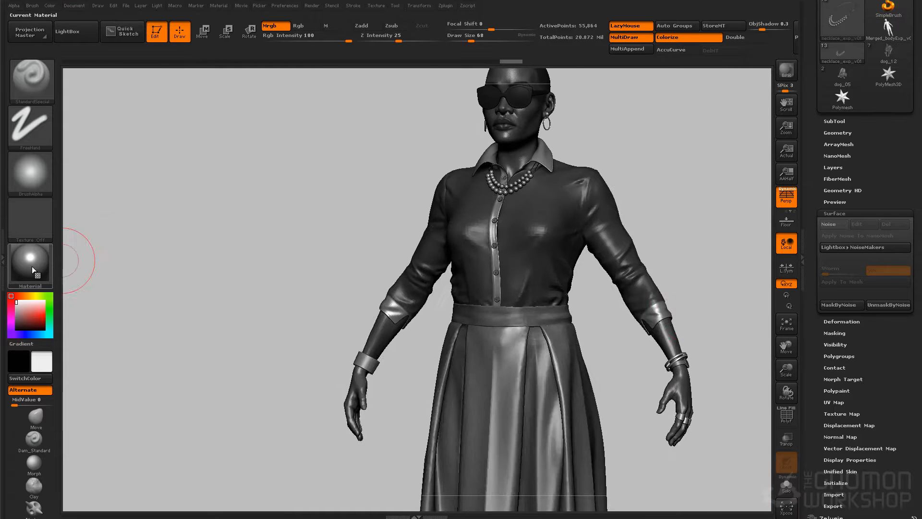
# Set the current material back to BasicMaterial and make the body the active subtool
pyautogui.click(30, 263)
pyautogui.click(138, 408)
pyautogui.press('b')
pyautogui.press('Escape')
pyautogui.press('n')
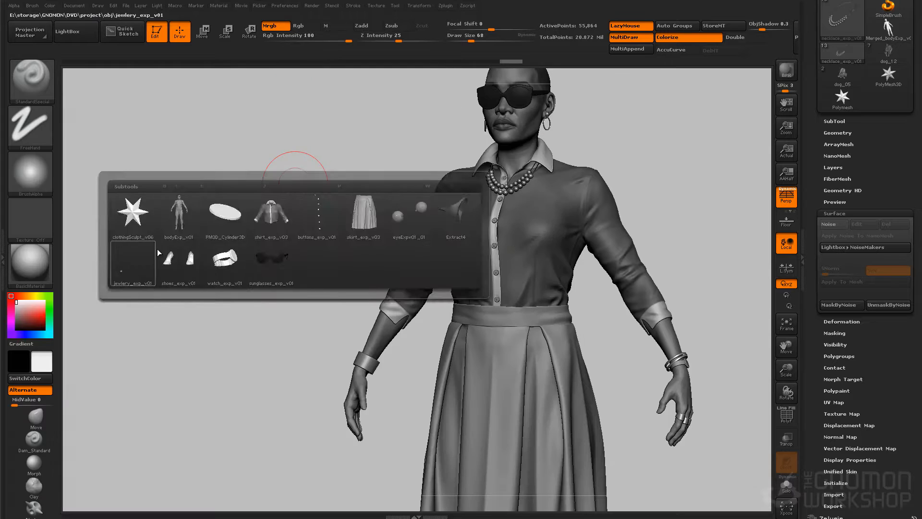
pyautogui.click(177, 213)
pyautogui.keyDown('alt'); pyautogui.moveTo(312, 183); pyautogui.dragTo(285, 235); pyautogui.keyUp('alt')
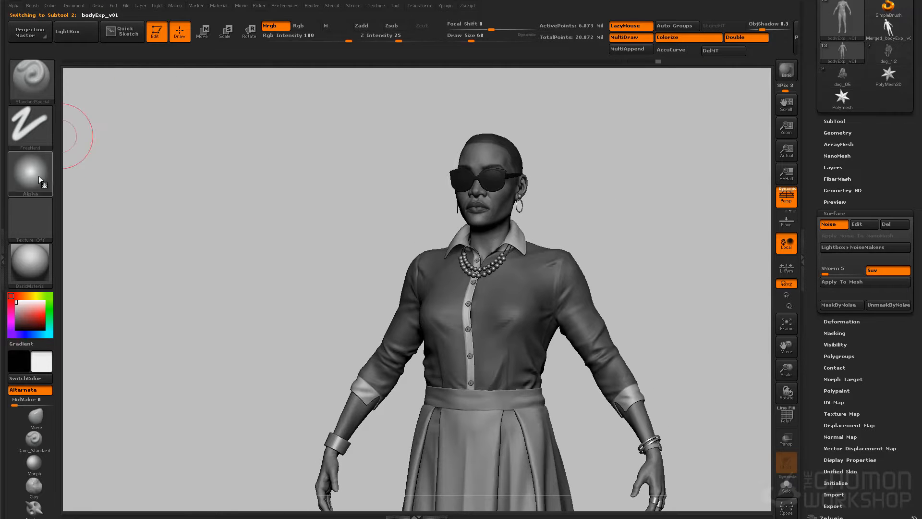
# Raise the BasicMaterial's CavitySpecular modifier to about 0.15 and check the shading on the head
pyautogui.click(216, 7)
pyautogui.click(245, 179)
pyautogui.click(244, 229)
pyautogui.moveTo(319, 60); pyautogui.dragTo(318, 86)
pyautogui.click(287, 77)
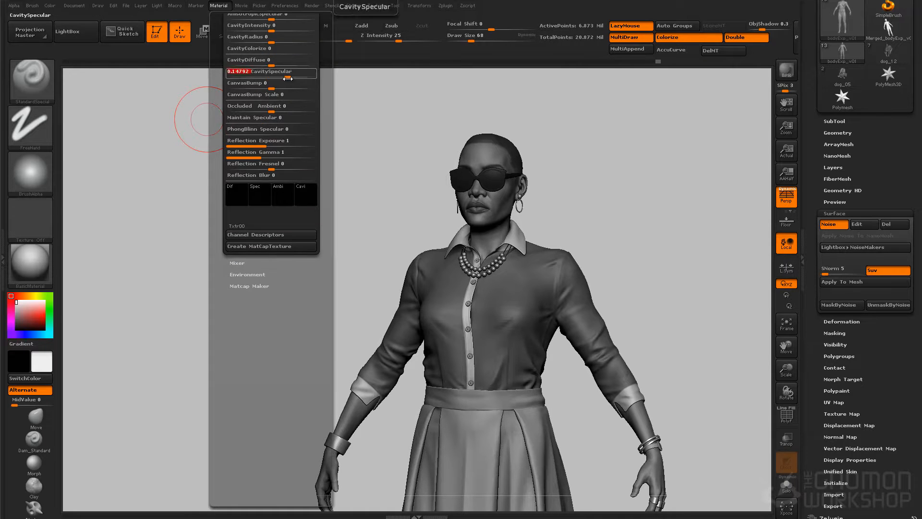
pyautogui.scroll(5, 287, 78)
pyautogui.keyDown('ctrl'); pyautogui.moveTo(663, 190); pyautogui.dragTo(666, 256, button='right'); pyautogui.keyUp('ctrl')
pyautogui.keyDown('alt'); pyautogui.moveTo(672, 236); pyautogui.dragTo(676, 283); pyautogui.keyUp('alt')
pyautogui.click(217, 6)
pyautogui.click(283, 261)
# Switch through the clothing subtools and make the sunglasses the active subtool
pyautogui.press('n')
pyautogui.click(621, 367)
pyautogui.press('n')
pyautogui.click(695, 334)
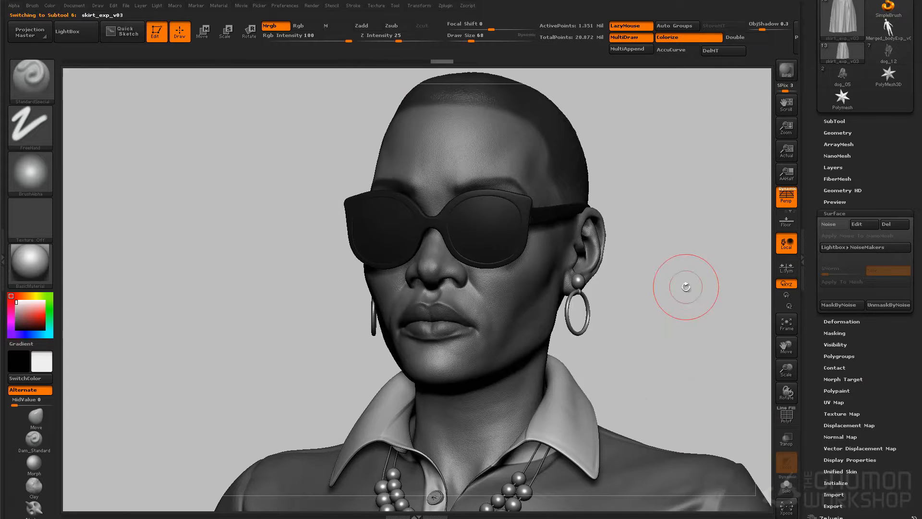
pyautogui.press('n')
pyautogui.click(631, 347)
# Show the sunglasses' polygroups, hide the lenses to examine the frame alone, and bring them back
pyautogui.hotkey('shift', 'f')
pyautogui.hotkey('shift', 'g')
pyautogui.keyDown('ctrl'); pyautogui.keyDown('shift'); pyautogui.click(529, 211); pyautogui.keyUp('shift'); pyautogui.keyUp('ctrl')
pyautogui.keyDown('ctrl'); pyautogui.keyDown('shift'); pyautogui.click(529, 212); pyautogui.keyUp('shift'); pyautogui.keyUp('ctrl')
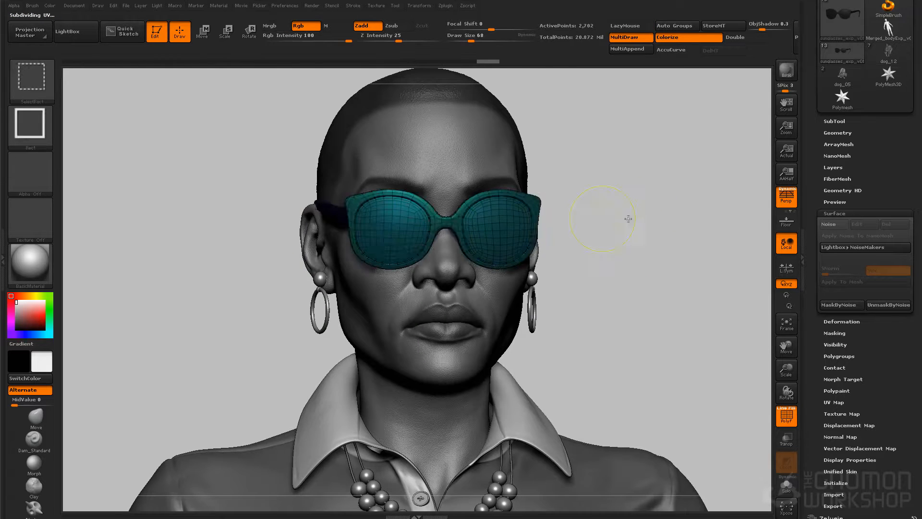
pyautogui.keyDown('ctrl'); pyautogui.keyDown('shift'); pyautogui.click(596, 215); pyautogui.keyUp('shift'); pyautogui.keyUp('ctrl')
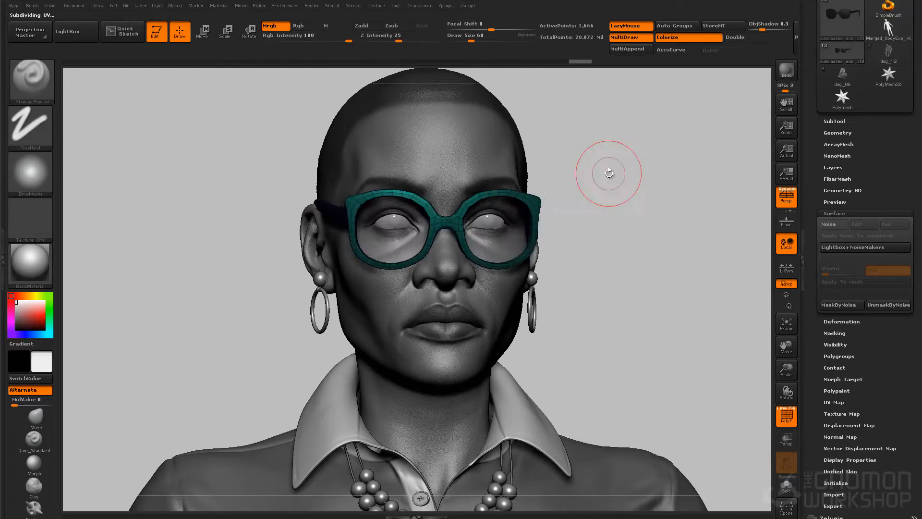
pyautogui.hotkey('shift', 'f')
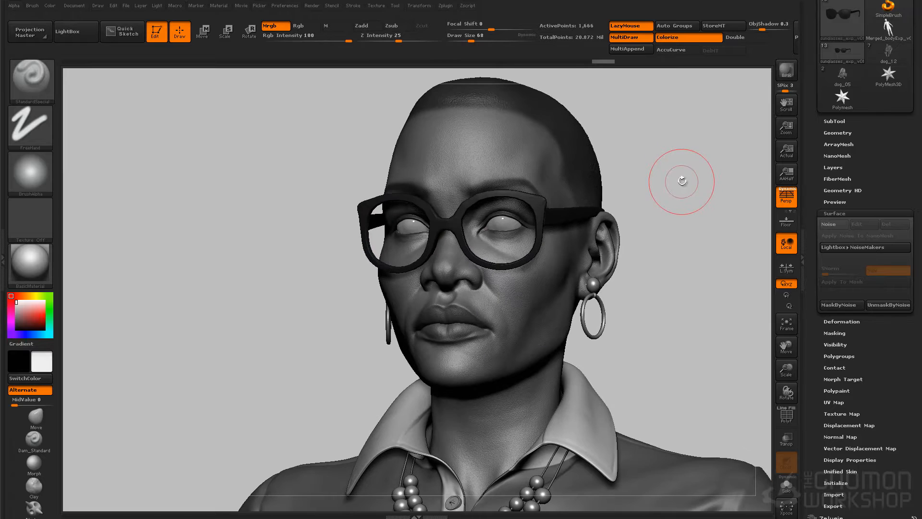
pyautogui.keyDown('ctrl'); pyautogui.keyDown('shift'); pyautogui.click(684, 186); pyautogui.keyUp('shift'); pyautogui.keyUp('ctrl')
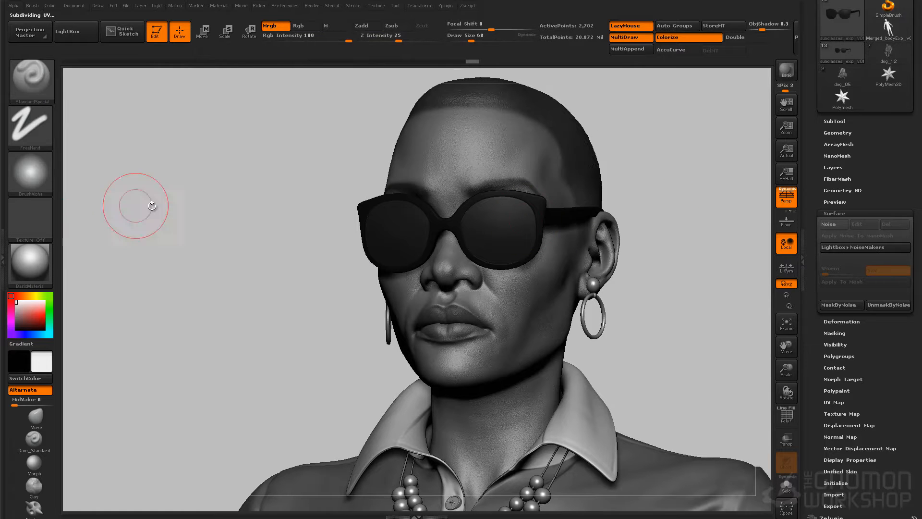
# Apply the Chrome BlueTint material to the sunglasses' lenses
pyautogui.click(37, 265)
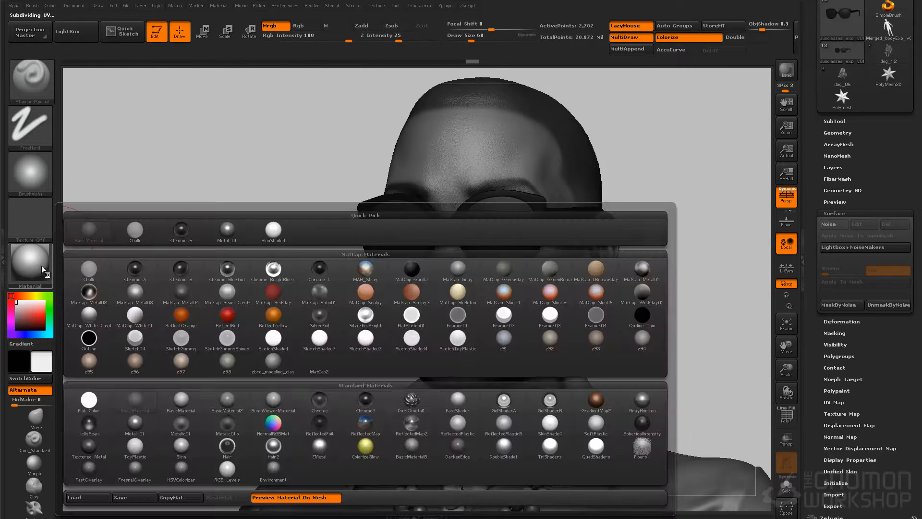
pyautogui.click(261, 269)
pyautogui.press('s')
pyautogui.moveTo(491, 229); pyautogui.dragTo(539, 208)
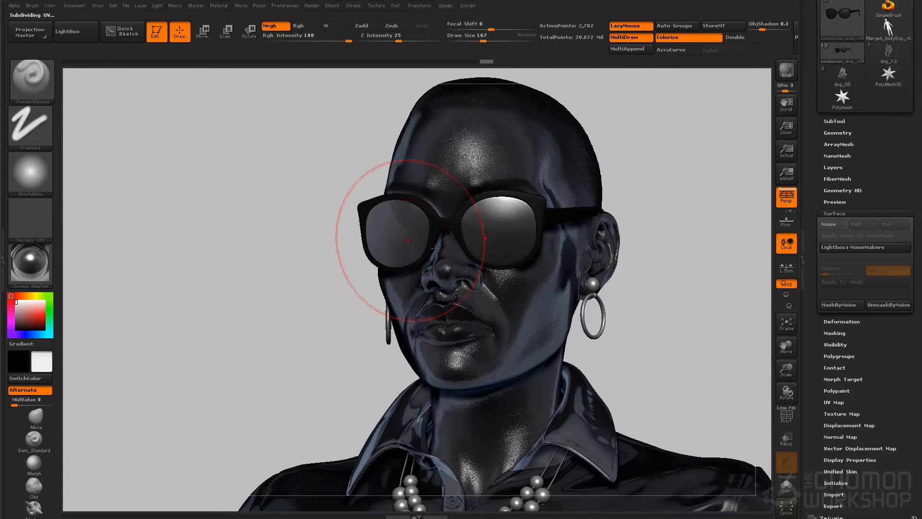
# Preview the figure with the z96 material, make the body the active subtool and switch to z97
pyautogui.click(30, 264)
pyautogui.click(137, 359)
pyautogui.press('n')
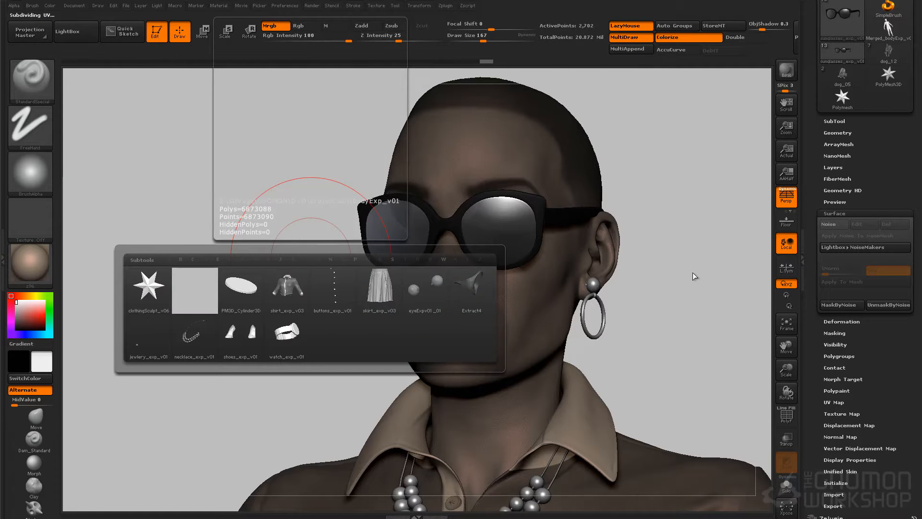
pyautogui.click(213, 291)
pyautogui.click(30, 265)
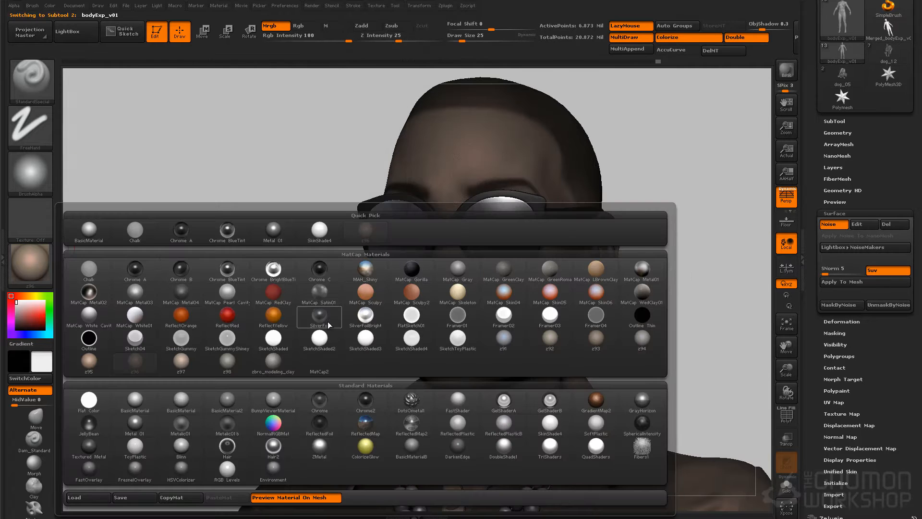
pyautogui.click(183, 361)
pyautogui.keyDown('ctrl'); pyautogui.moveTo(680, 298); pyautogui.dragTo(673, 264, button='right'); pyautogui.keyUp('ctrl')
pyautogui.moveTo(672, 264)
pyautogui.keyDown('ctrl'); pyautogui.mouseDown(button='right')
pyautogui.moveTo(603, 345)
pyautogui.moveTo(645, 285)
pyautogui.mouseUp(button='right'); pyautogui.keyUp('ctrl')
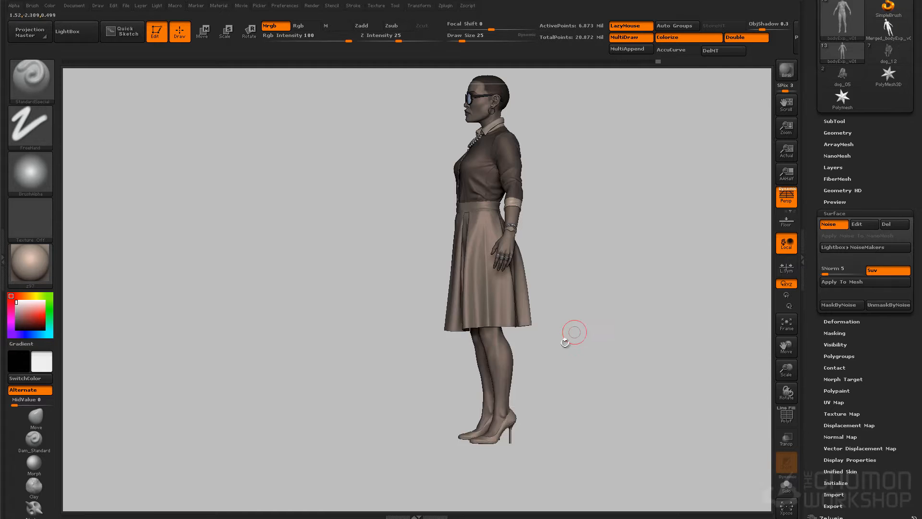
# Make the shoes the active subtool and fill them with BasicMaterial2 and a dark grey
pyautogui.press('n')
pyautogui.click(552, 384)
pyautogui.click(31, 262)
pyautogui.click(229, 402)
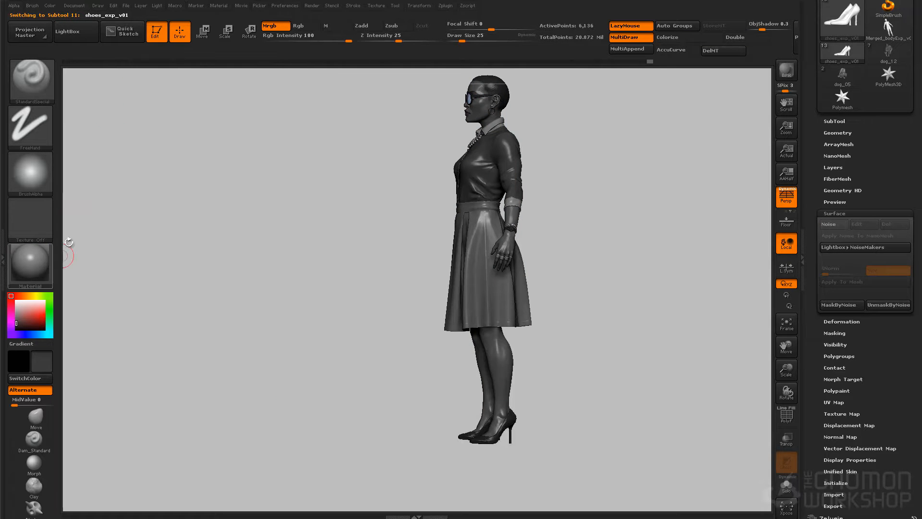
pyautogui.click(50, 6)
pyautogui.click(78, 212)
pyautogui.moveTo(245, 324); pyautogui.dragTo(319, 328)
# Set the current material to z97, view the dressed figure from several angles and switch the active subtool
pyautogui.click(42, 259)
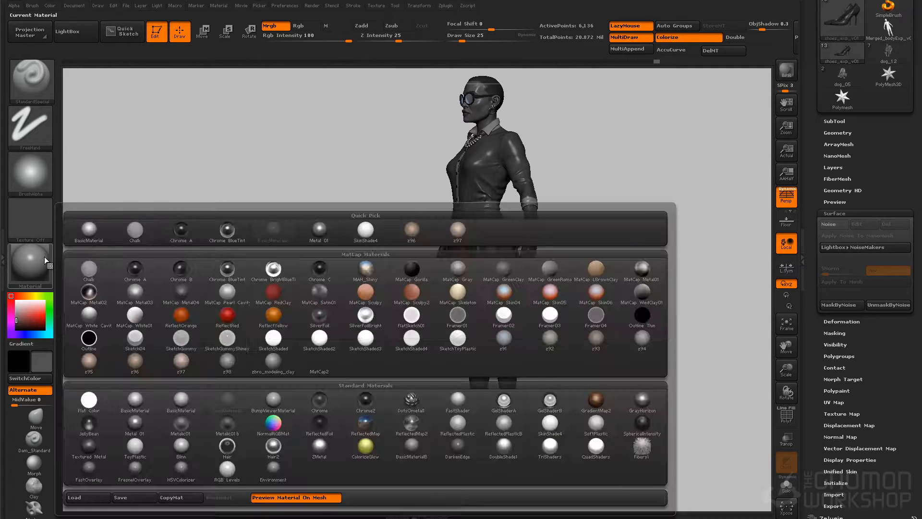
pyautogui.click(164, 364)
pyautogui.moveTo(543, 331); pyautogui.dragTo(595, 328)
pyautogui.keyDown('ctrl'); pyautogui.moveTo(639, 247); pyautogui.dragTo(640, 193, button='right'); pyautogui.keyUp('ctrl')
pyautogui.moveTo(691, 192); pyautogui.dragTo(664, 190)
pyautogui.press('n')
pyautogui.click(693, 220)
pyautogui.keyDown('ctrl'); pyautogui.moveTo(674, 202); pyautogui.dragTo(645, 232, button='right'); pyautogui.keyUp('ctrl')
# Toggle Xpose View for the character's subtools
pyautogui.hotkey('shift', 'x')
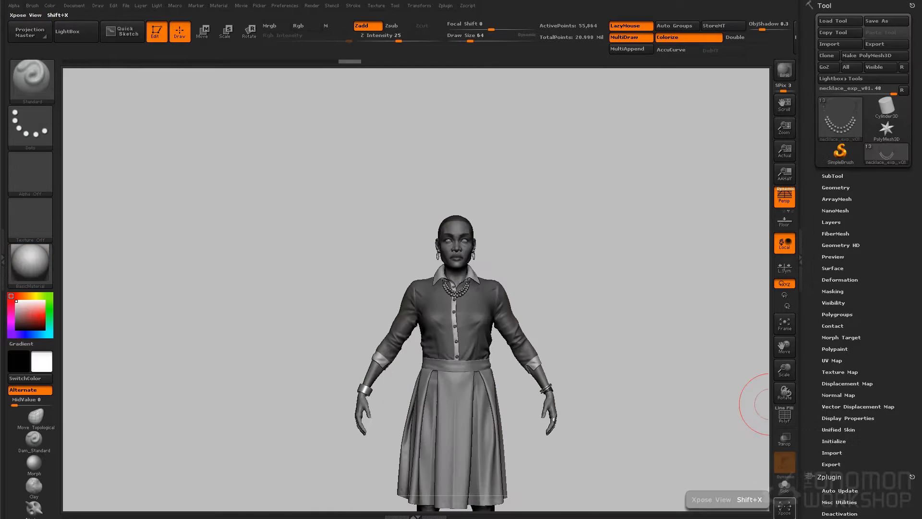